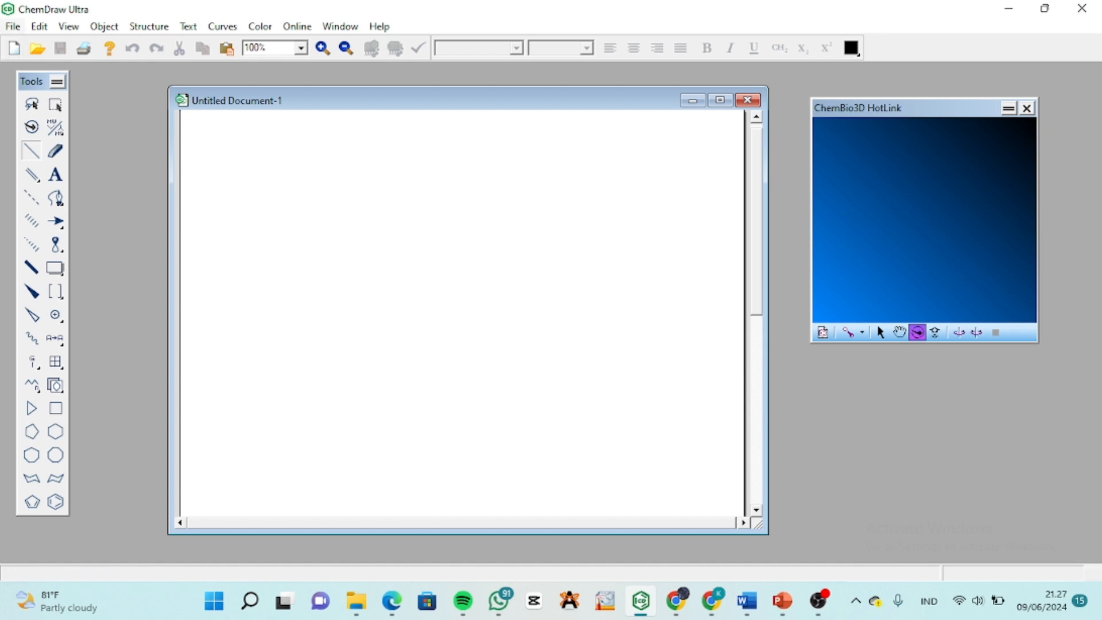
Step: Review the available file and editing commands, such as templates, page setup, copying and pasting
click(12, 26)
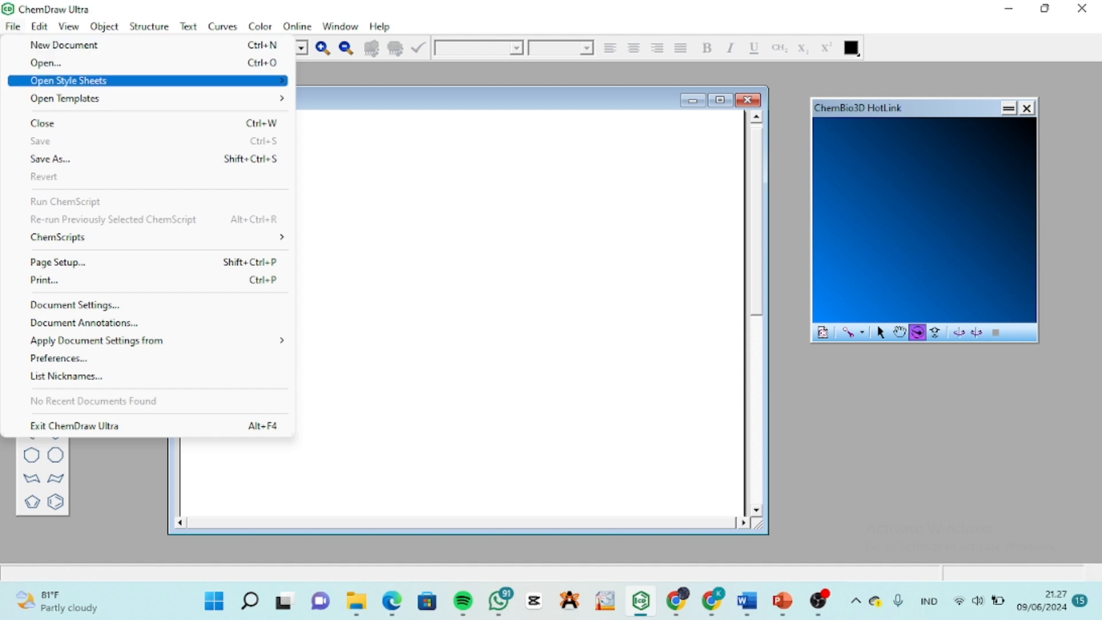
mouse_move(86, 98)
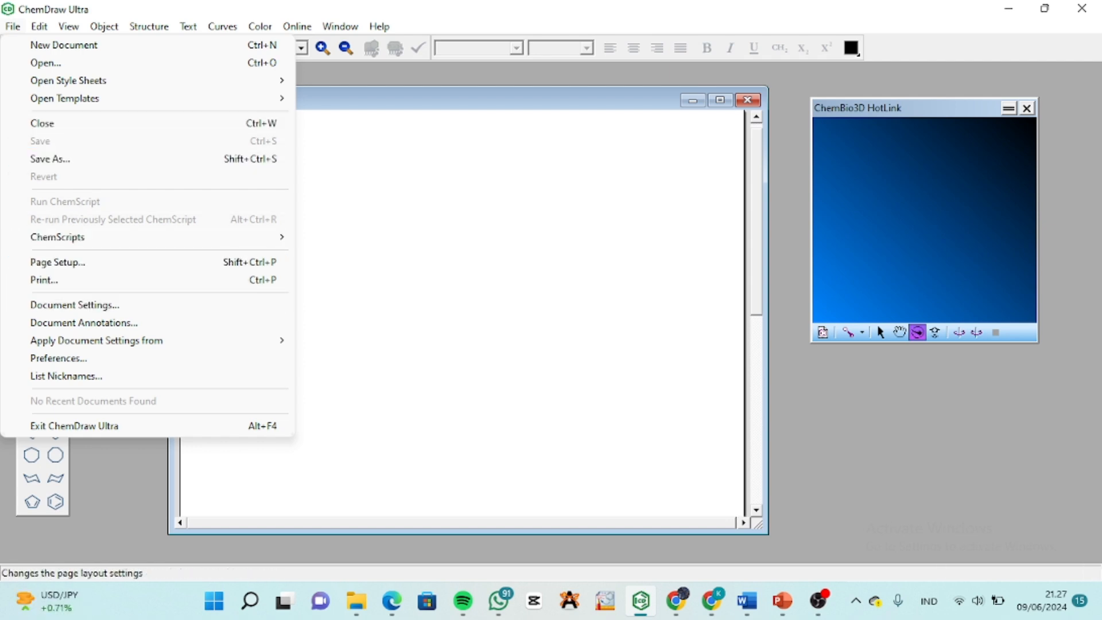
key(Return)
key(alt+e)
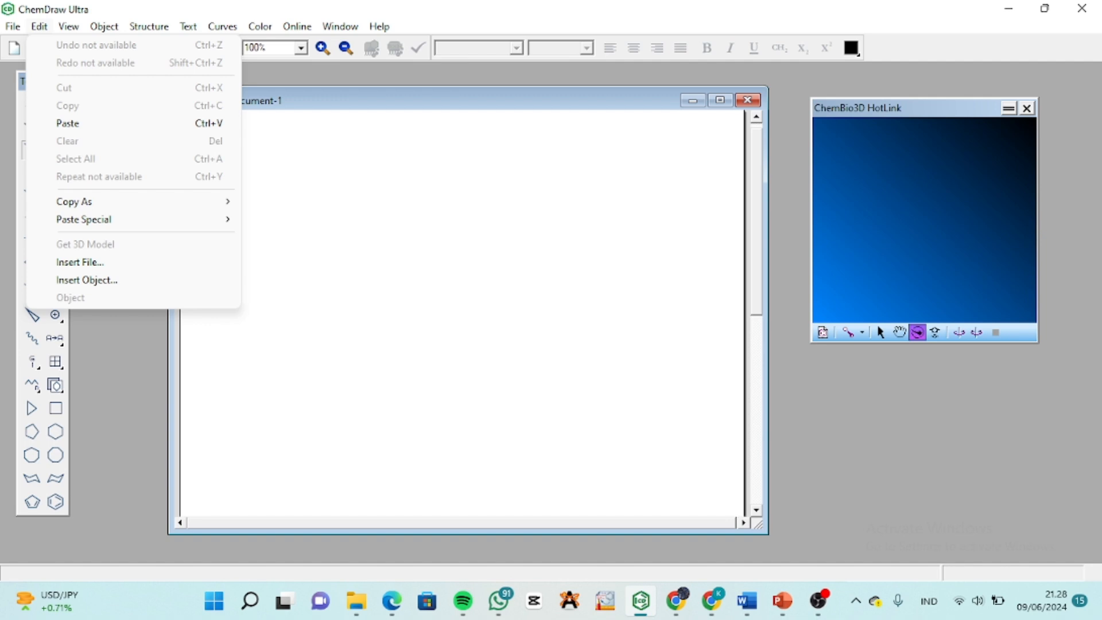
key(Down)
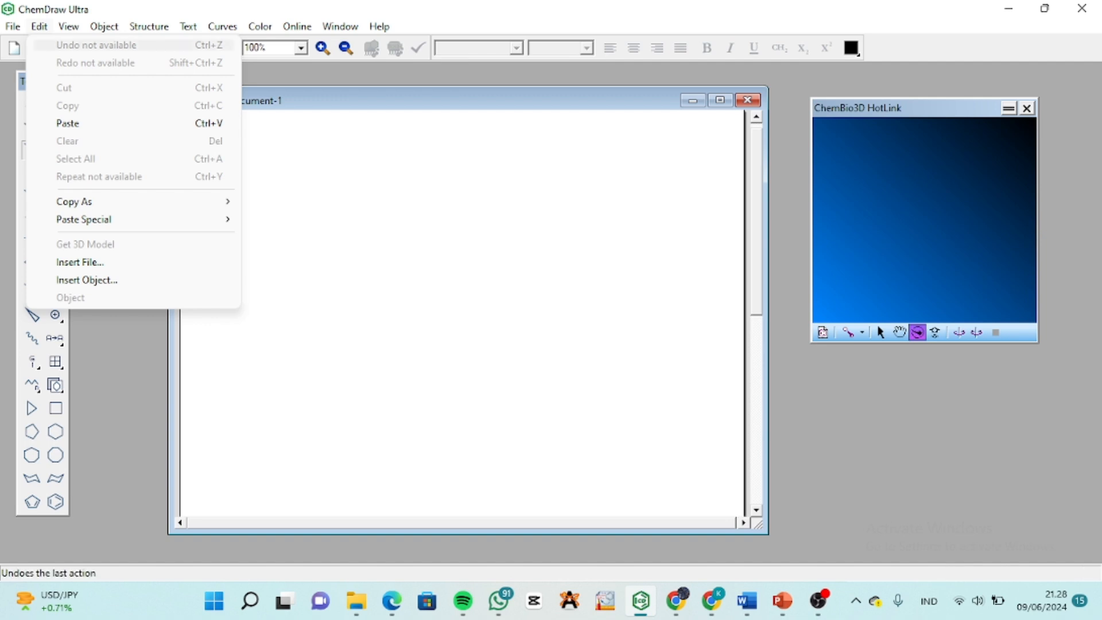
key(Down)
key(Down)
key(Down)
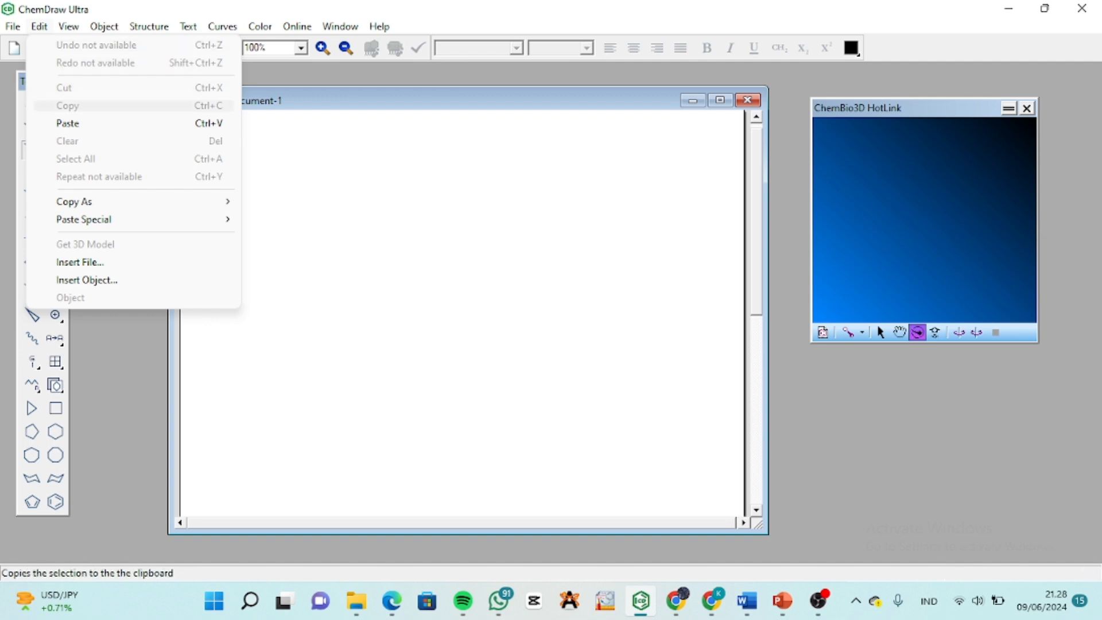
key(Up)
key(Up)
key(Up)
key(Up)
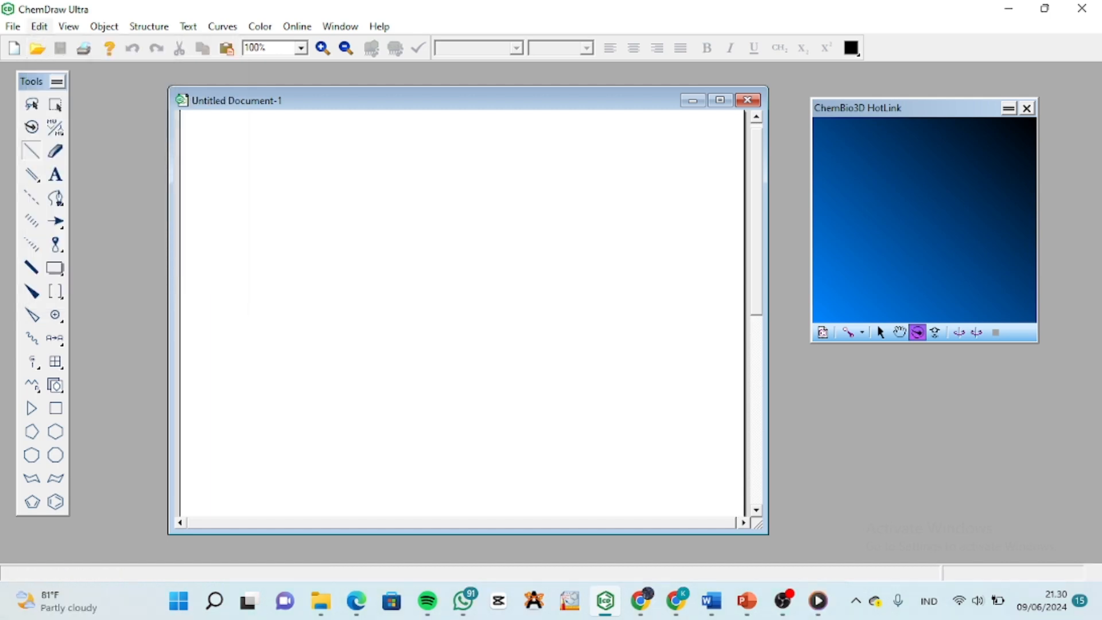
Step: Review the display options for the crosshair, rulers, toolbars, analysis window and periodic table window
key(alt+v)
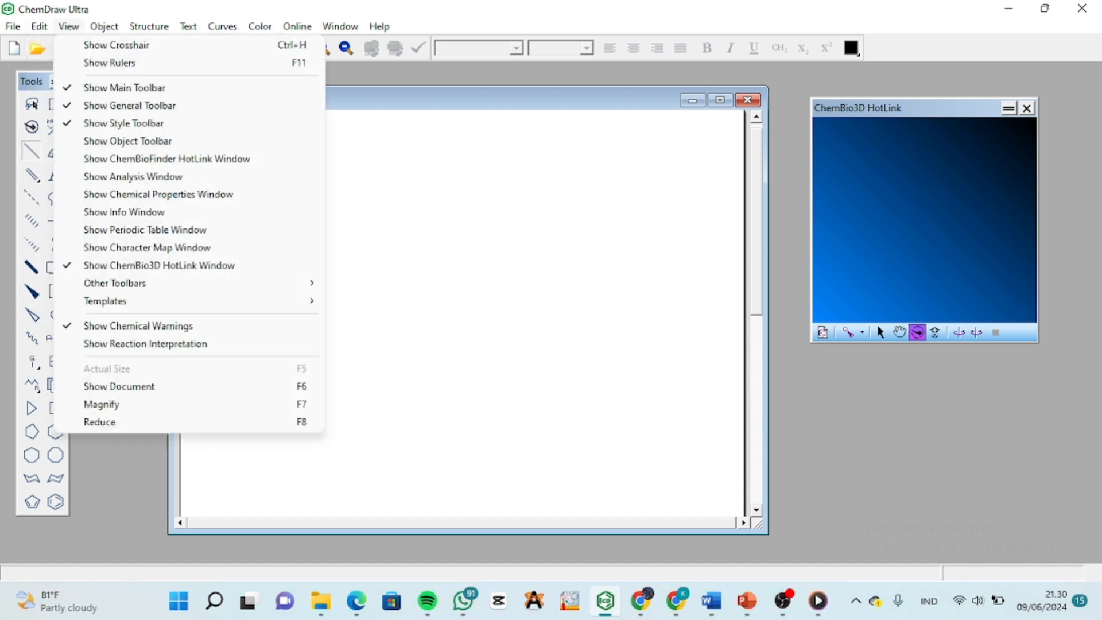
key(Down)
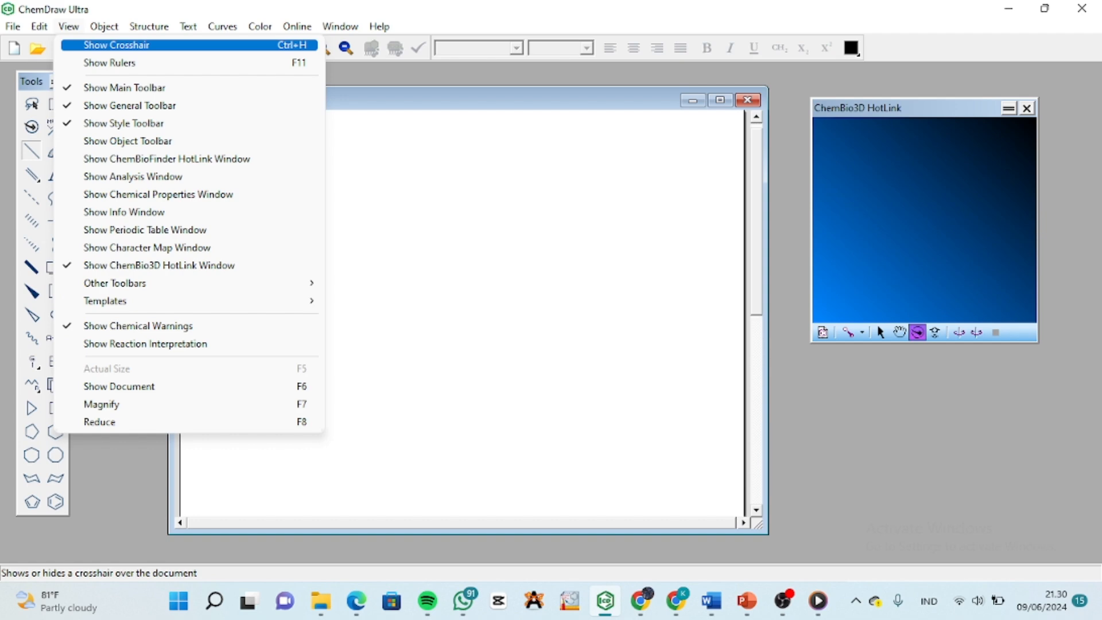
key(Down)
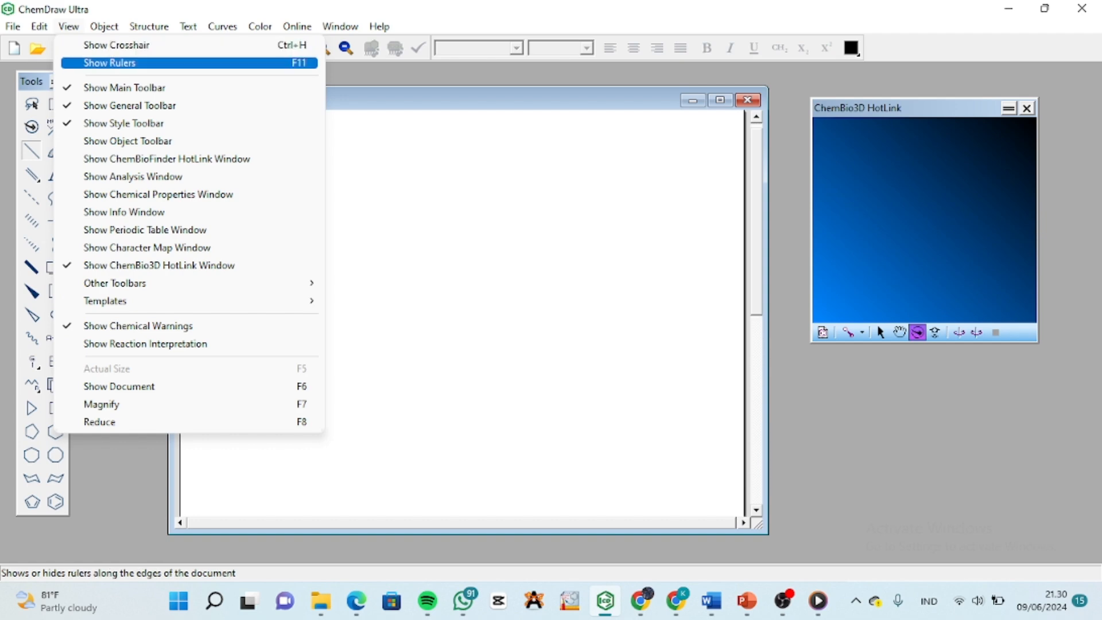
key(Down)
key(Down)
key(Down)
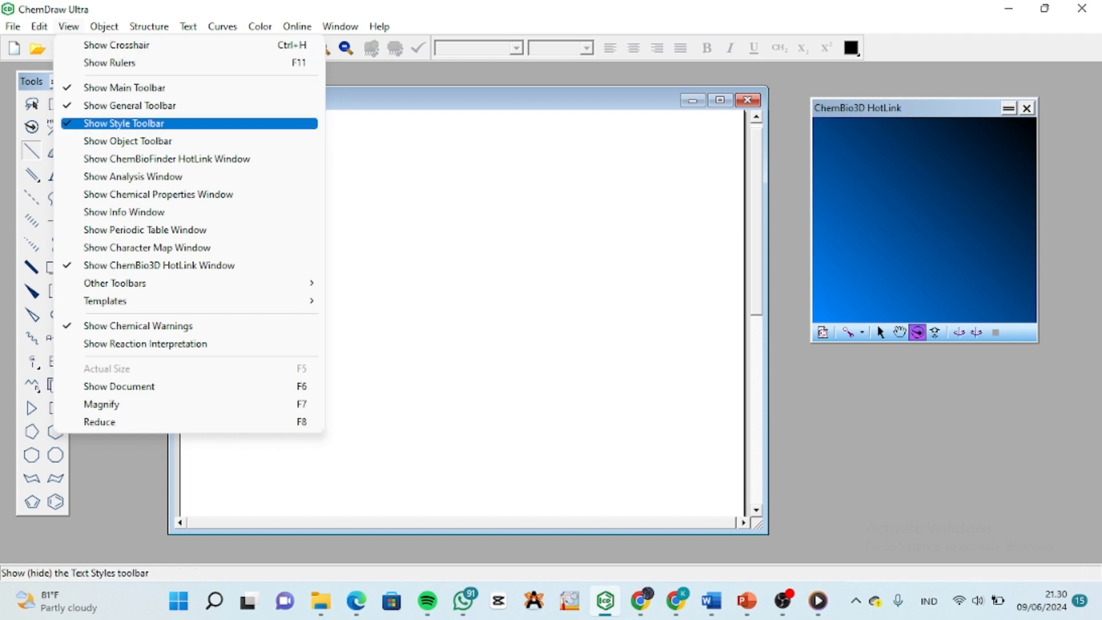
key(Down)
key(Down)
key(Down)
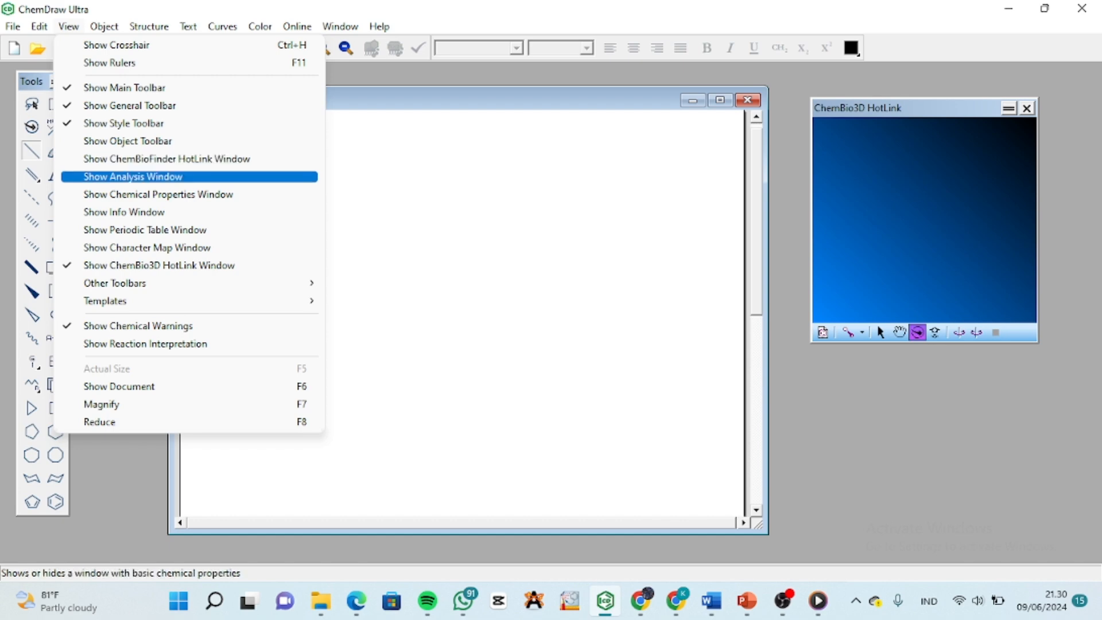
key(Down)
key(Down)
key(Down)
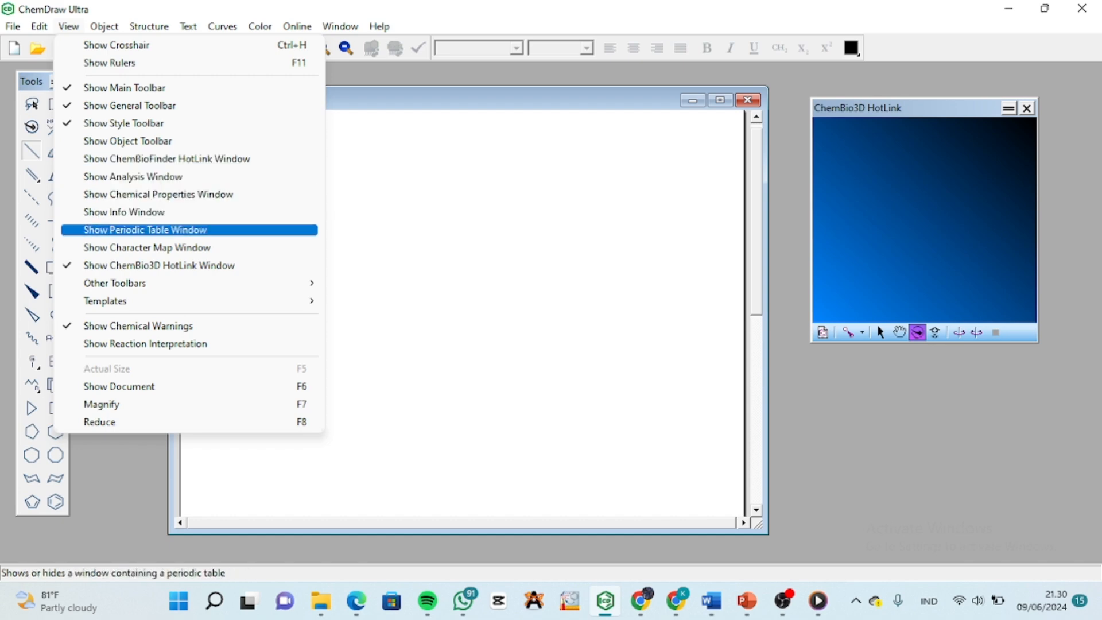
key(Down)
key(Up)
key(Up)
key(Up)
key(Up)
key(Up)
key(Up)
key(Up)
key(Up)
key(Up)
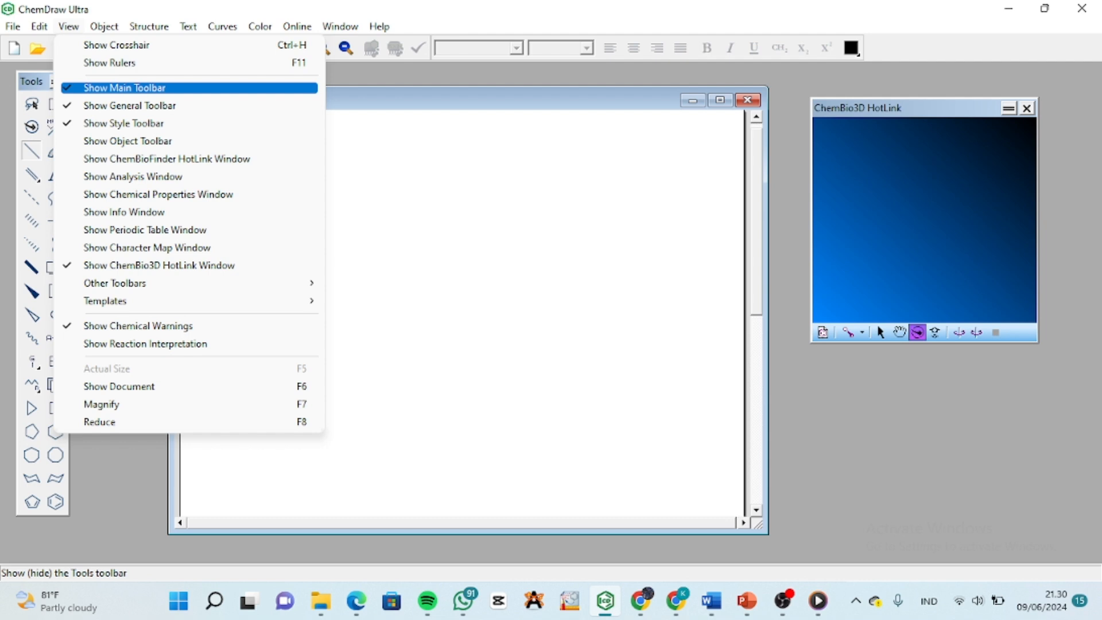
Step: Show the Periodic Table window
key(Down)
key(Down)
key(Down)
key(Down)
key(Down)
key(Down)
key(Down)
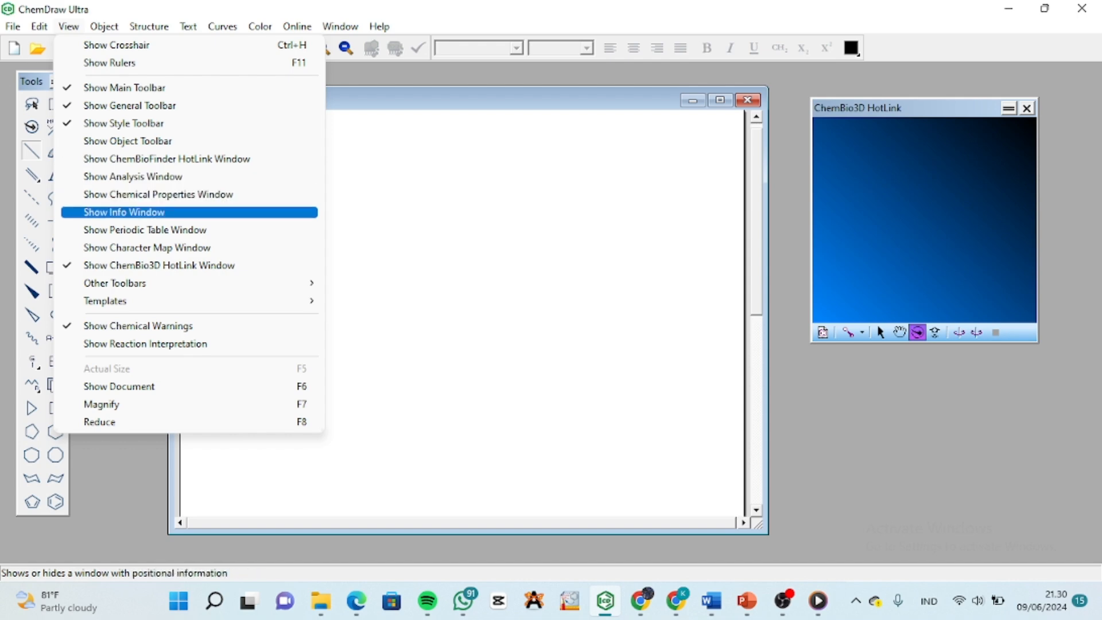
key(Down)
key(Return)
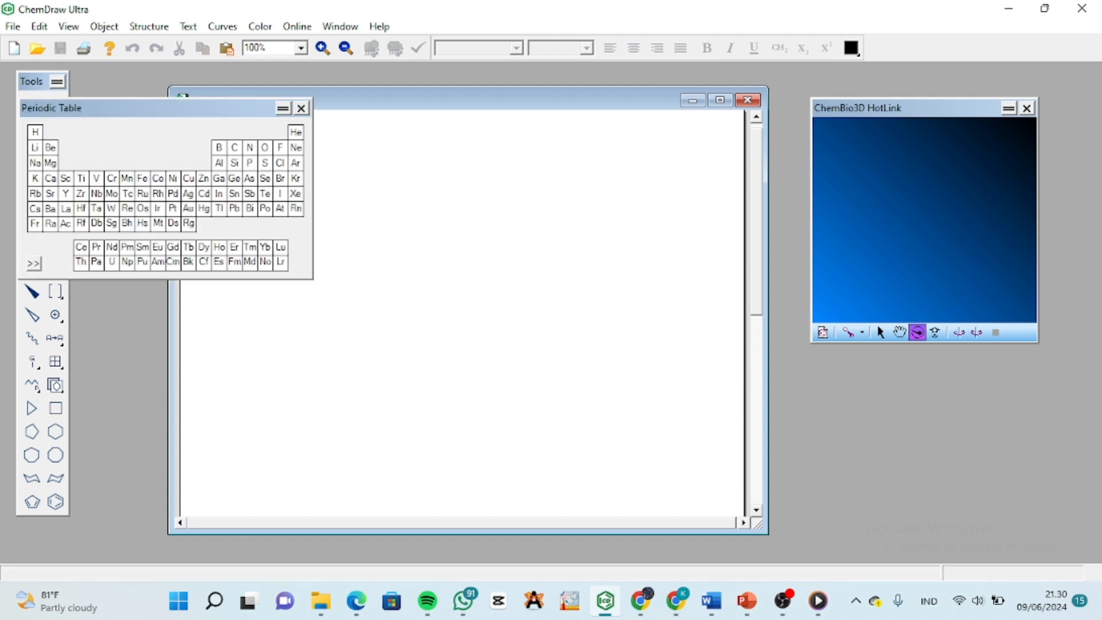
Step: Look through the object commands and inspect the Convert Name to Structure dialog without inserting a structure
key(alt+v)
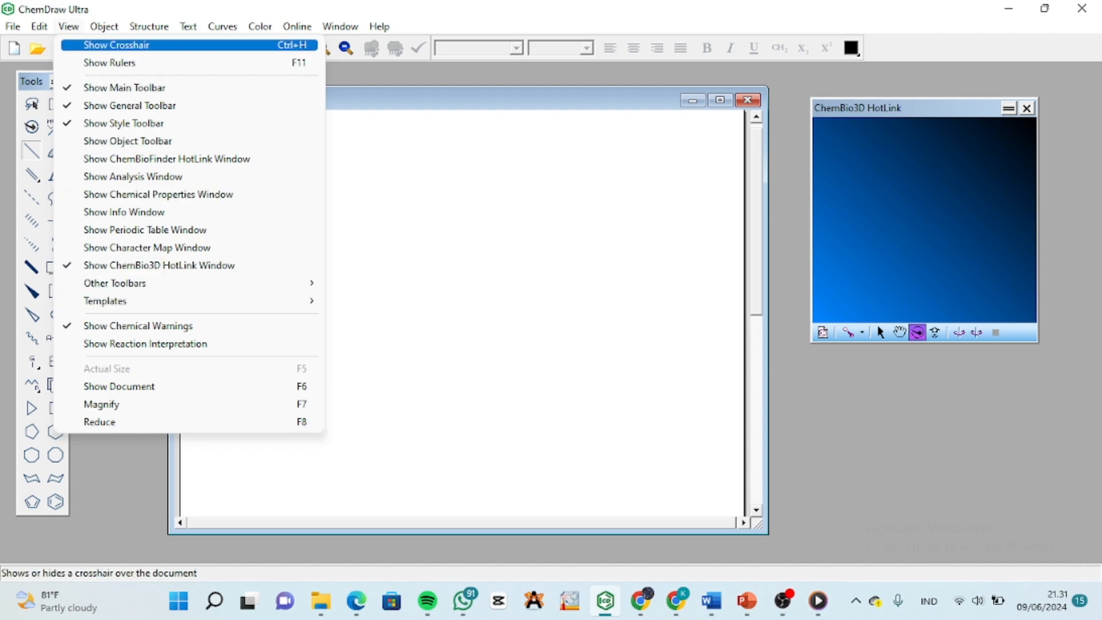
mouse_move(104, 26)
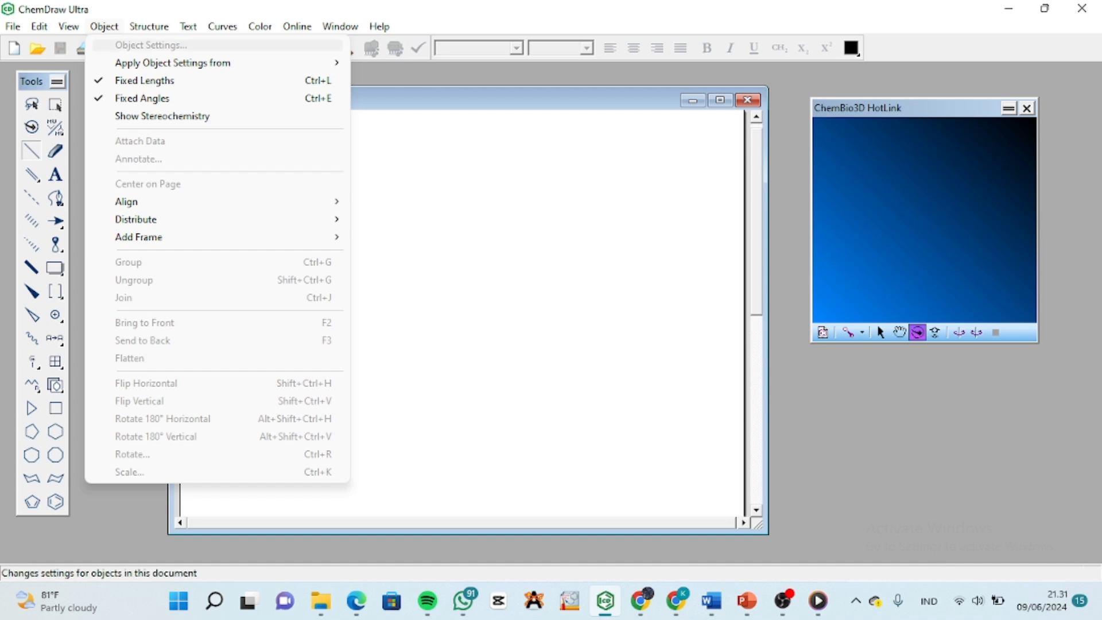
mouse_move(173, 63)
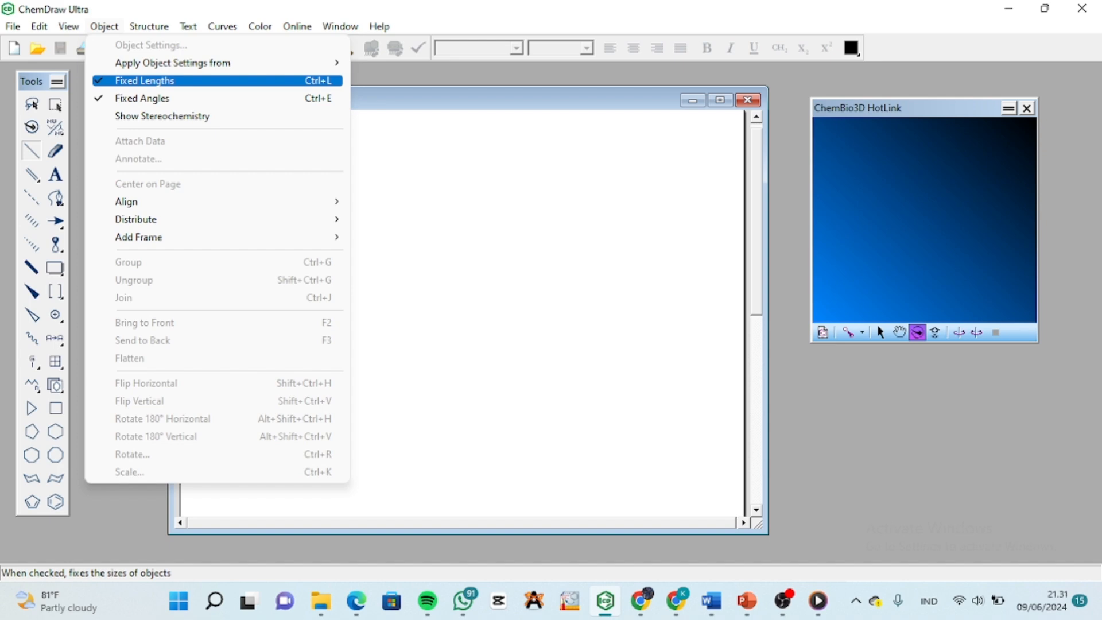
mouse_move(149, 27)
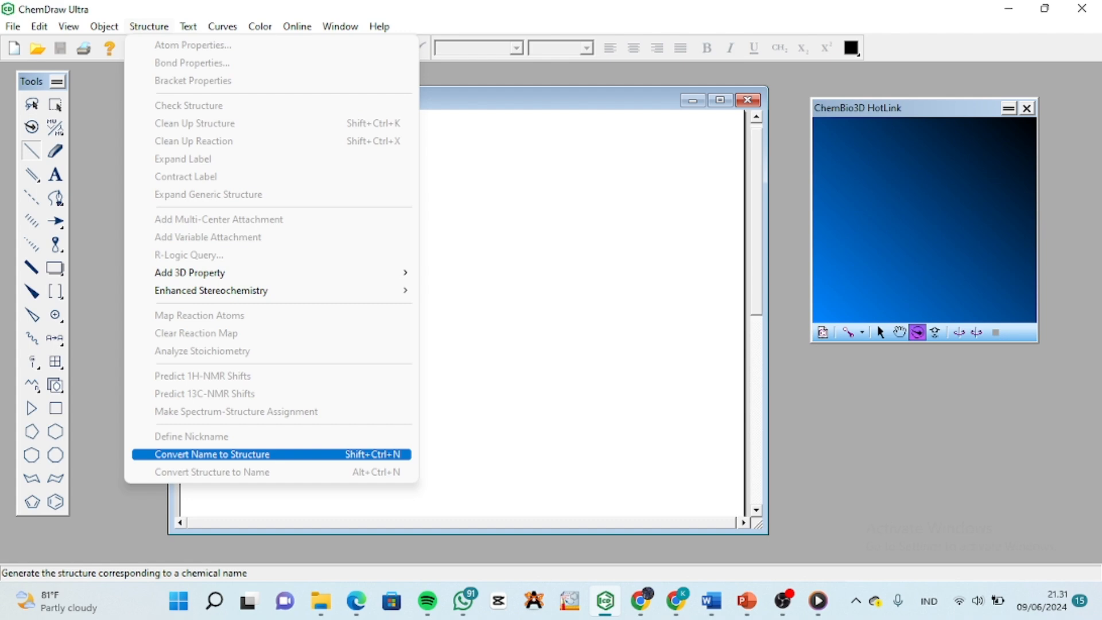
key(Return)
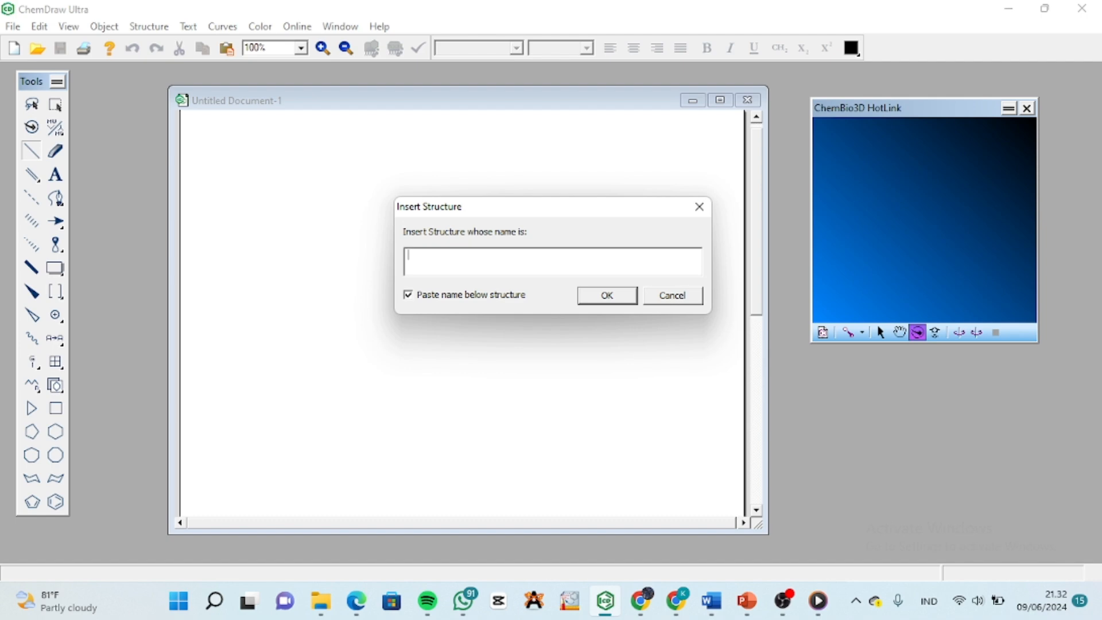
click(698, 207)
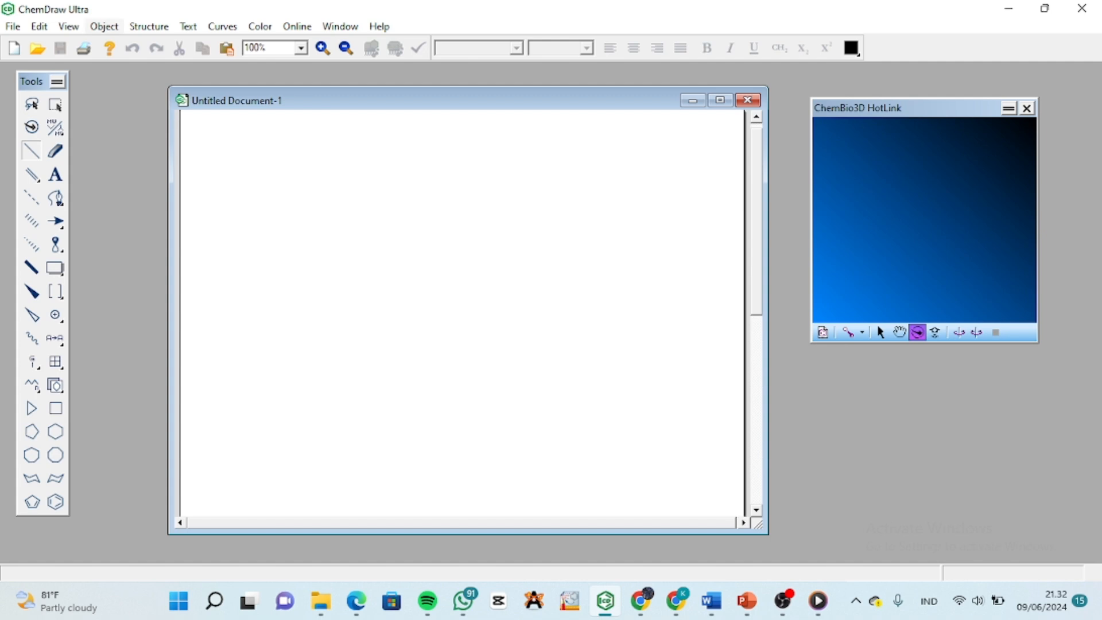
Step: Review the available structure, text, curve, color, online and view commands without applying any
click(149, 26)
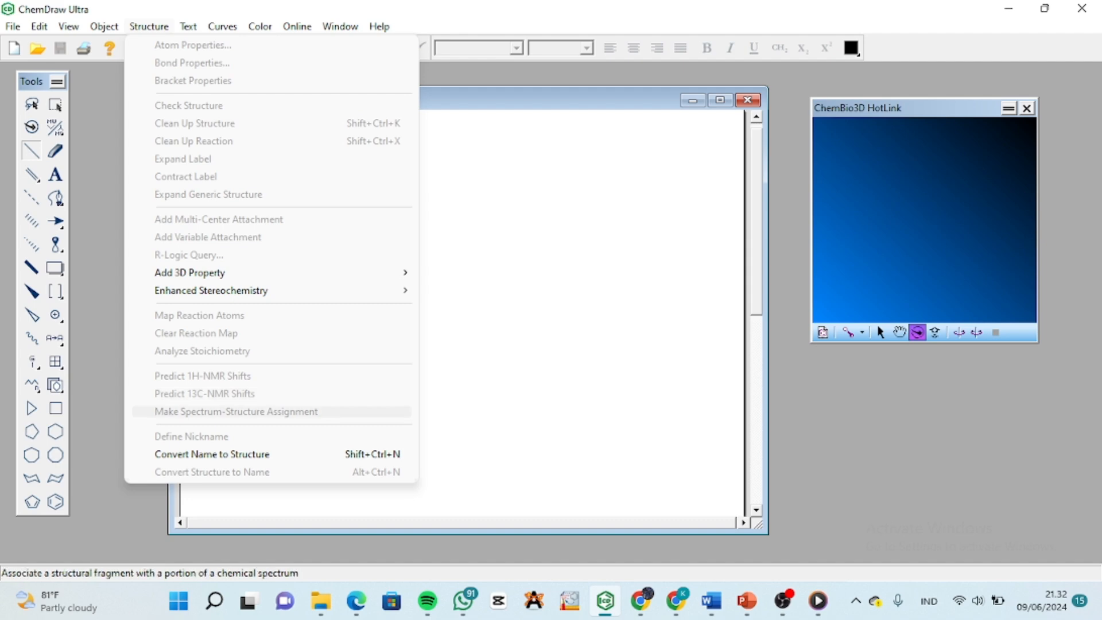
mouse_move(189, 27)
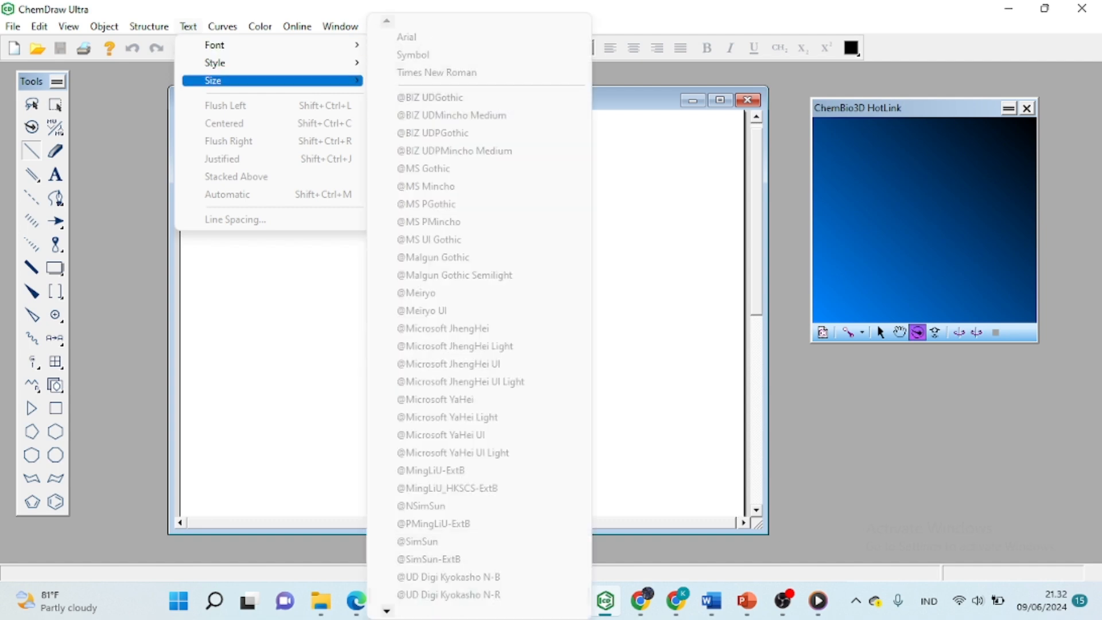
mouse_move(229, 80)
mouse_move(222, 27)
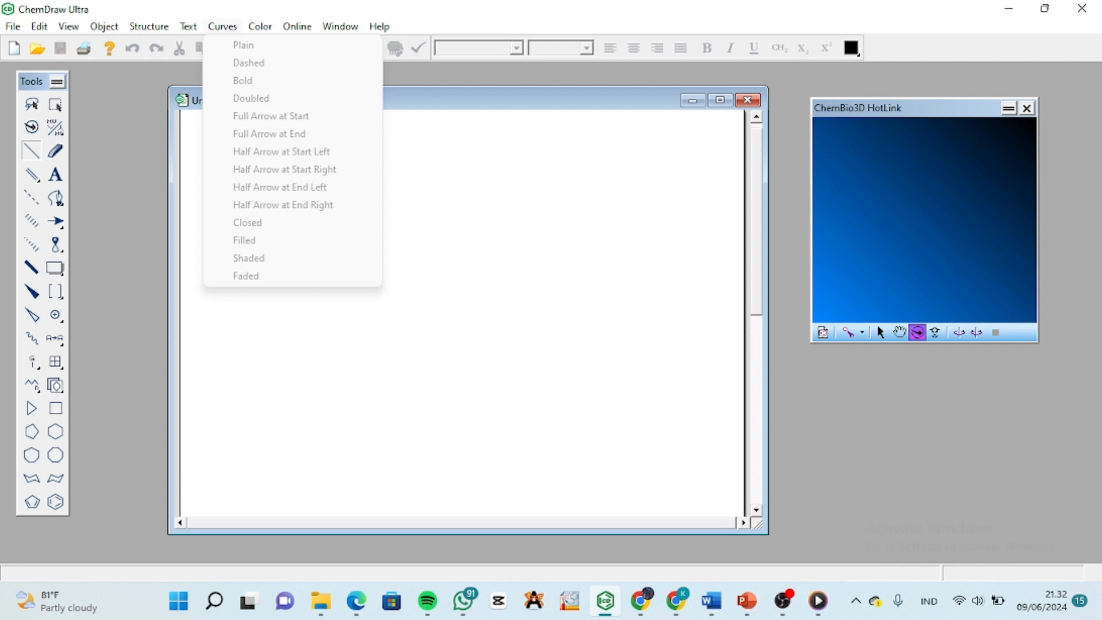
mouse_move(260, 27)
mouse_move(297, 27)
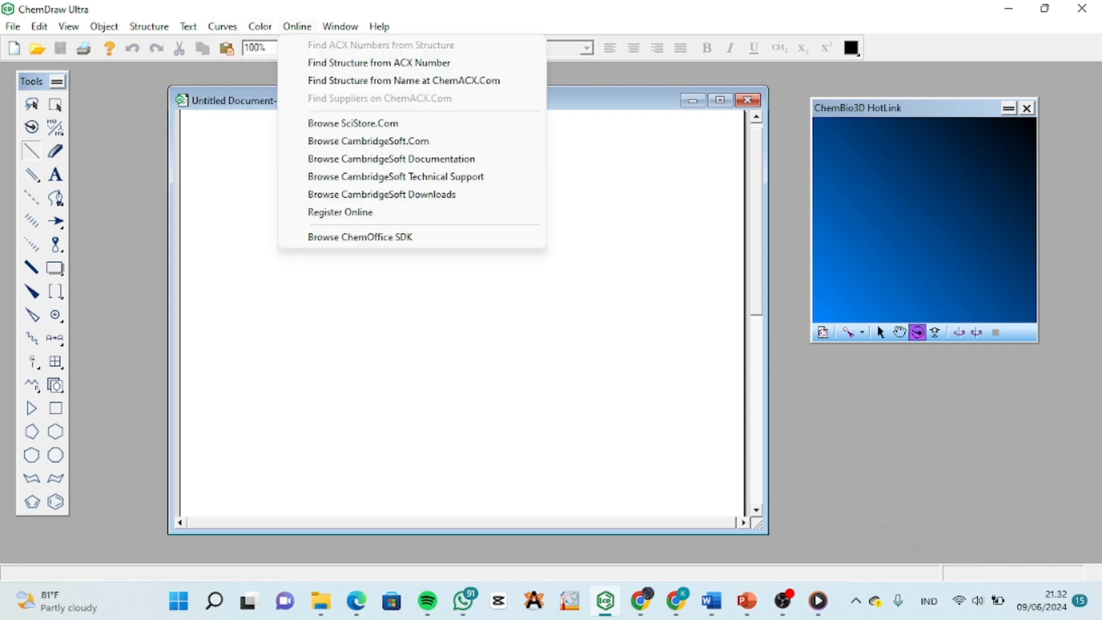
mouse_move(340, 27)
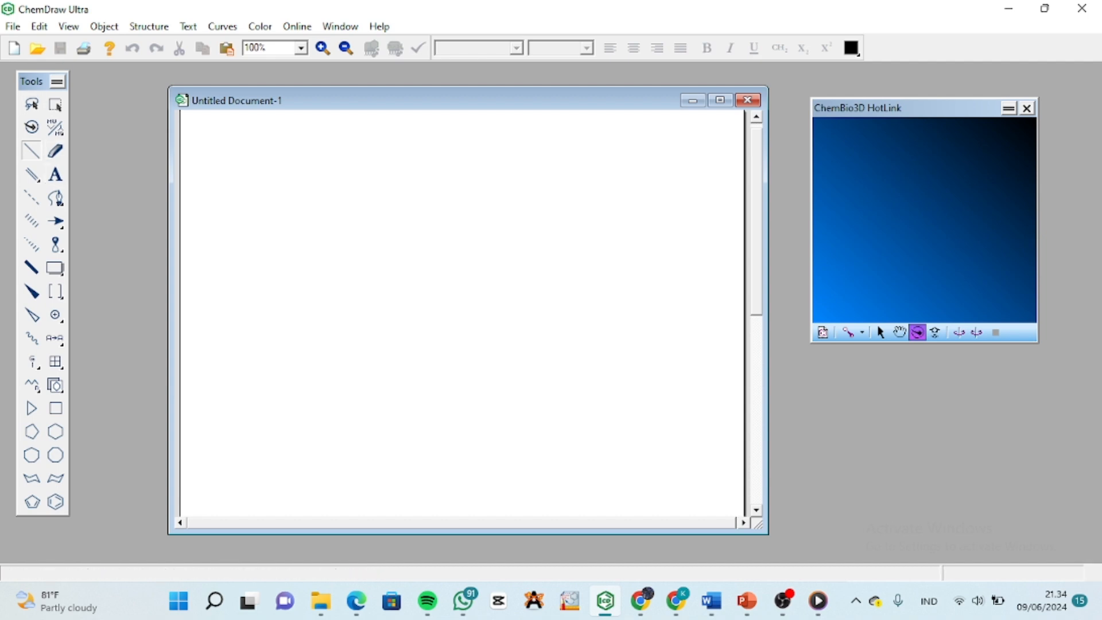
click(68, 27)
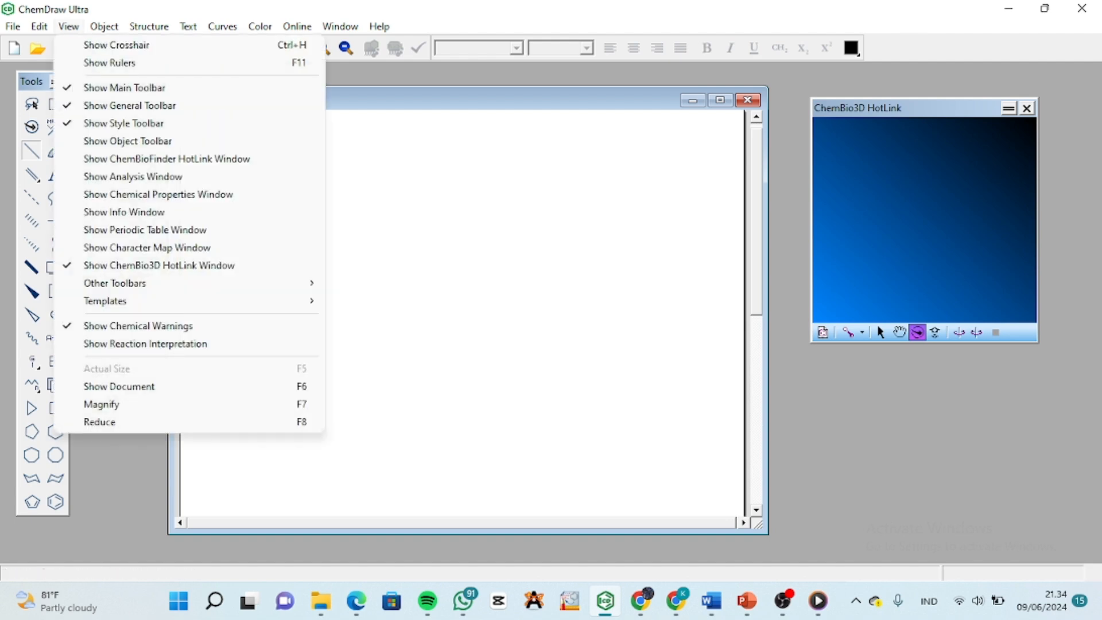
key(Escape)
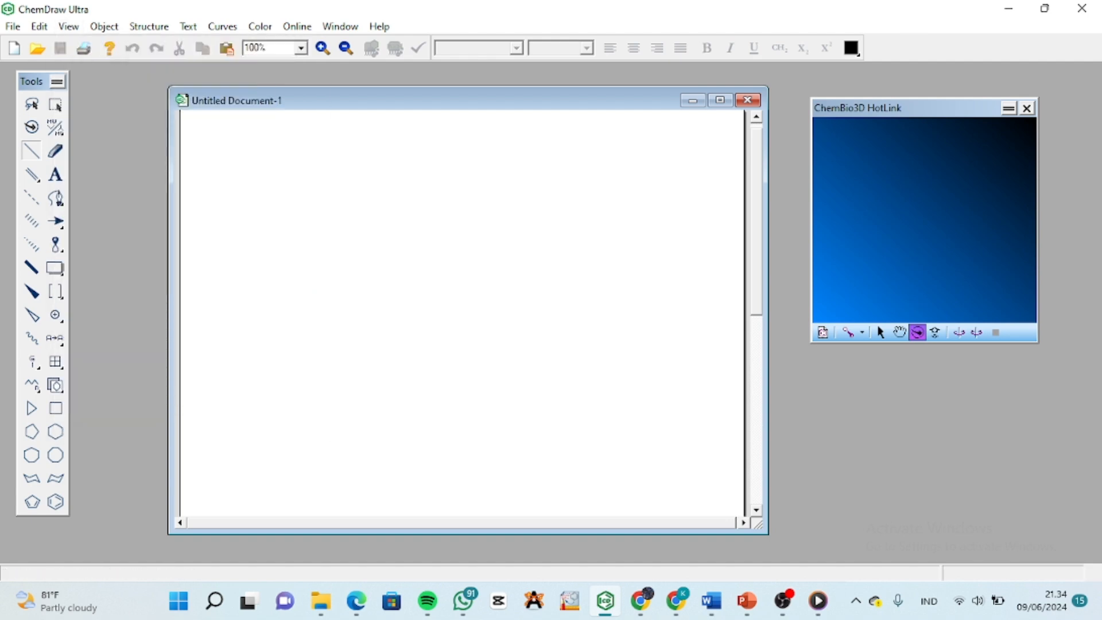
Step: Examine the Lasso and neighbouring selection tool and the cyclopropane, cyclobutane, cyclopentane and cyclohexane ring tools
click(31, 104)
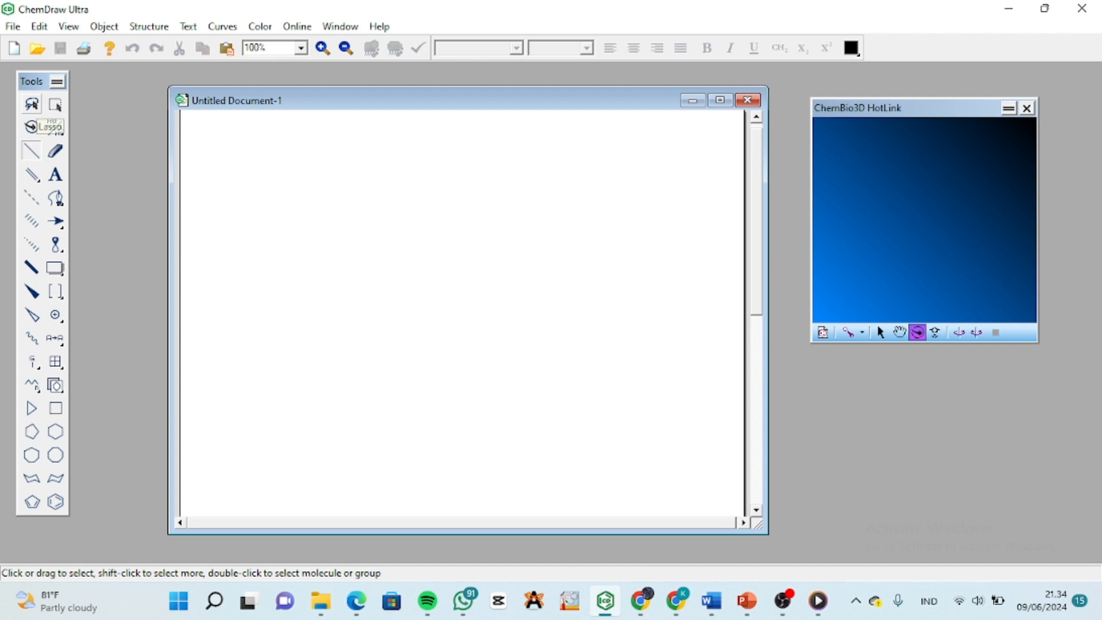
click(56, 105)
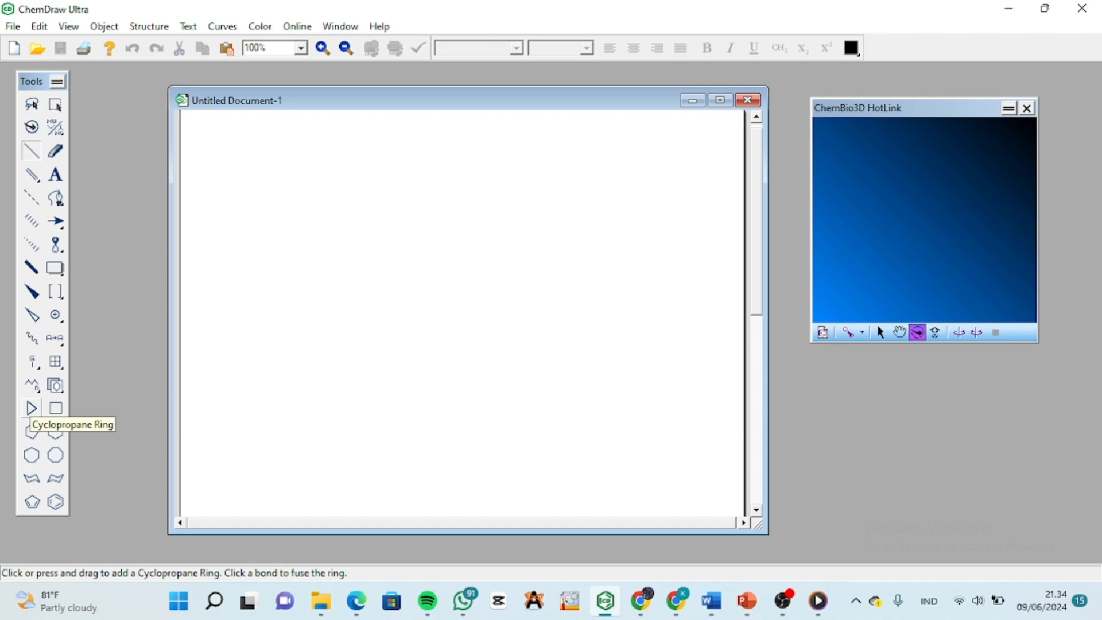
click(31, 408)
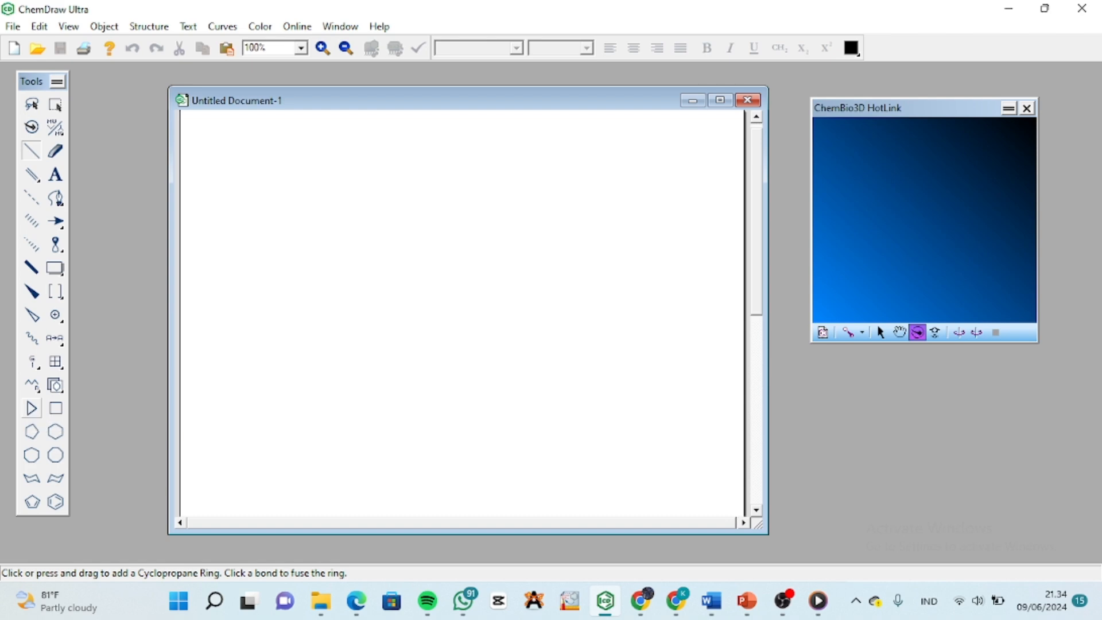
click(56, 408)
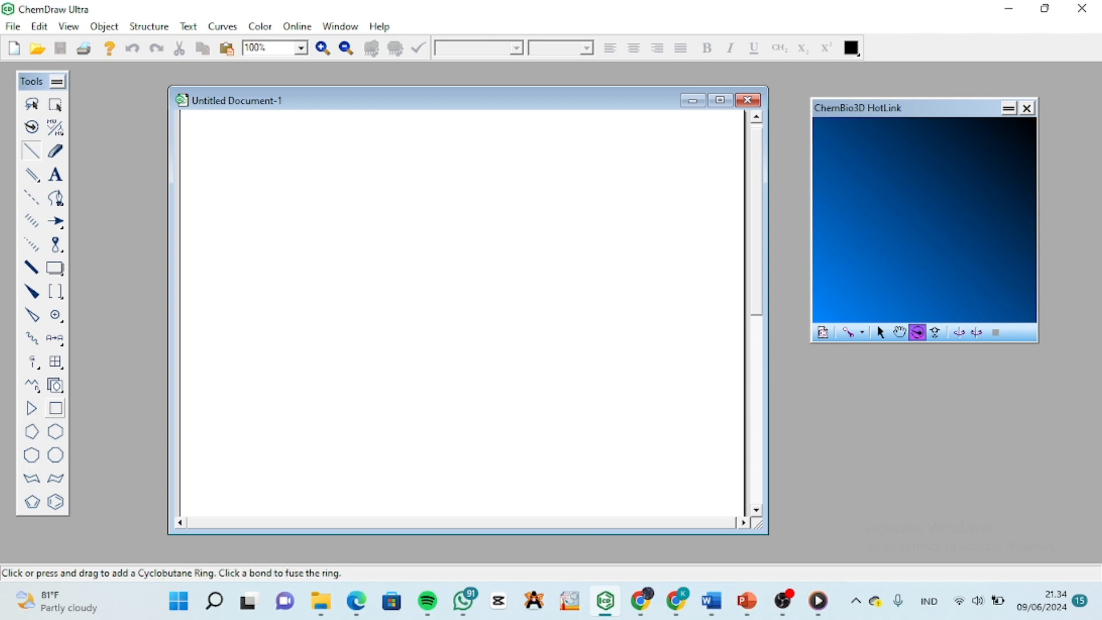
click(32, 431)
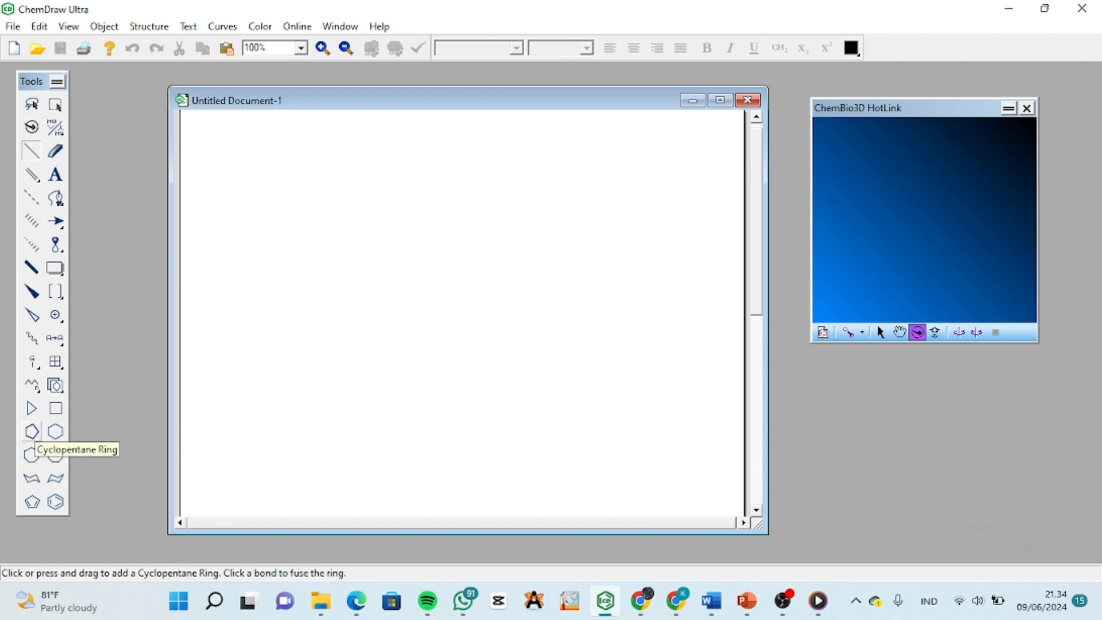
click(56, 431)
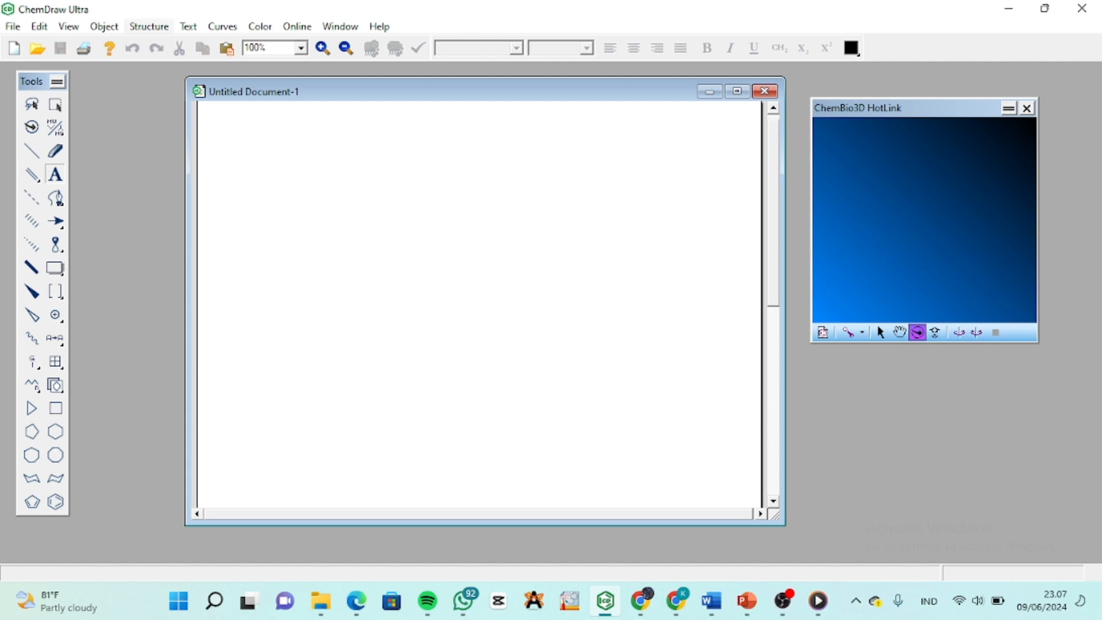
Step: Insert the structure named VANILLIN with its name pasted below, and move it to the page's upper-left area
click(149, 26)
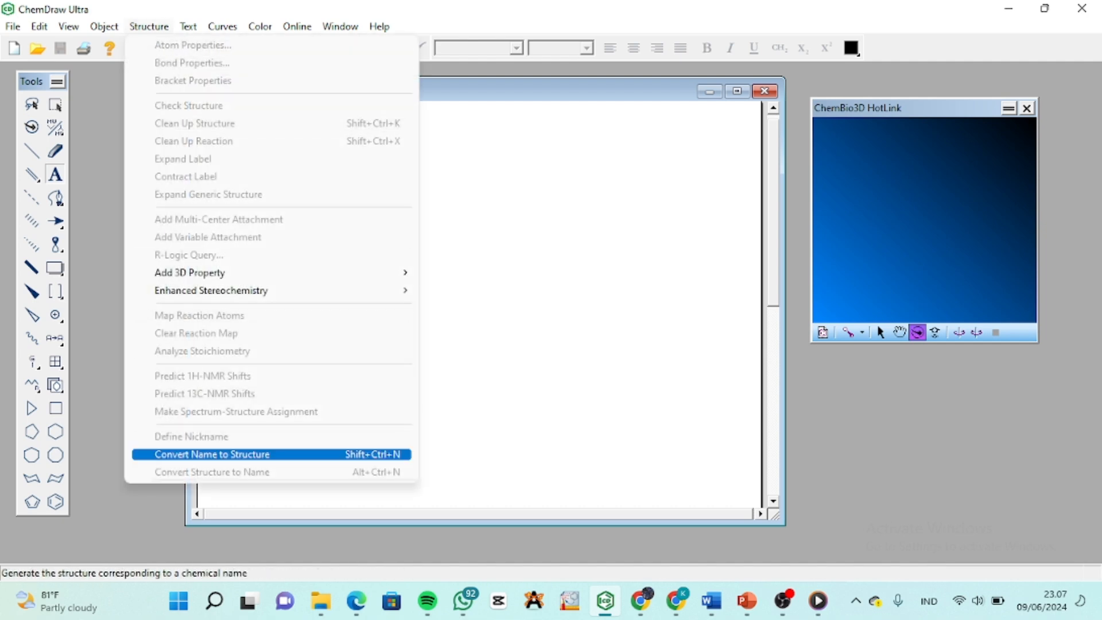
key(Return)
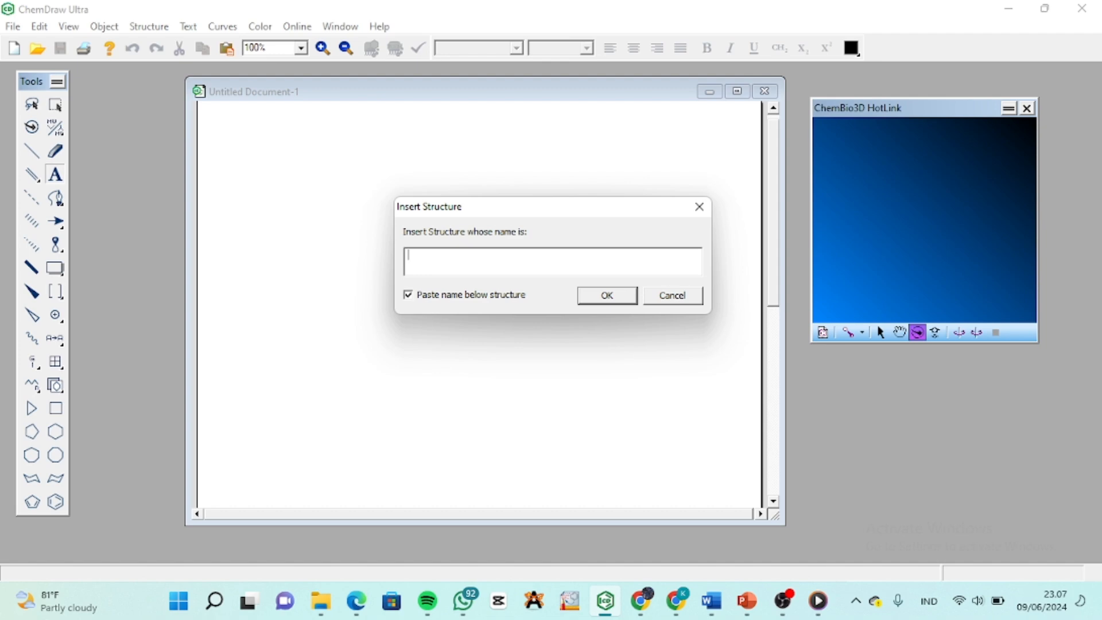
text(VANILLIN)
key(Return)
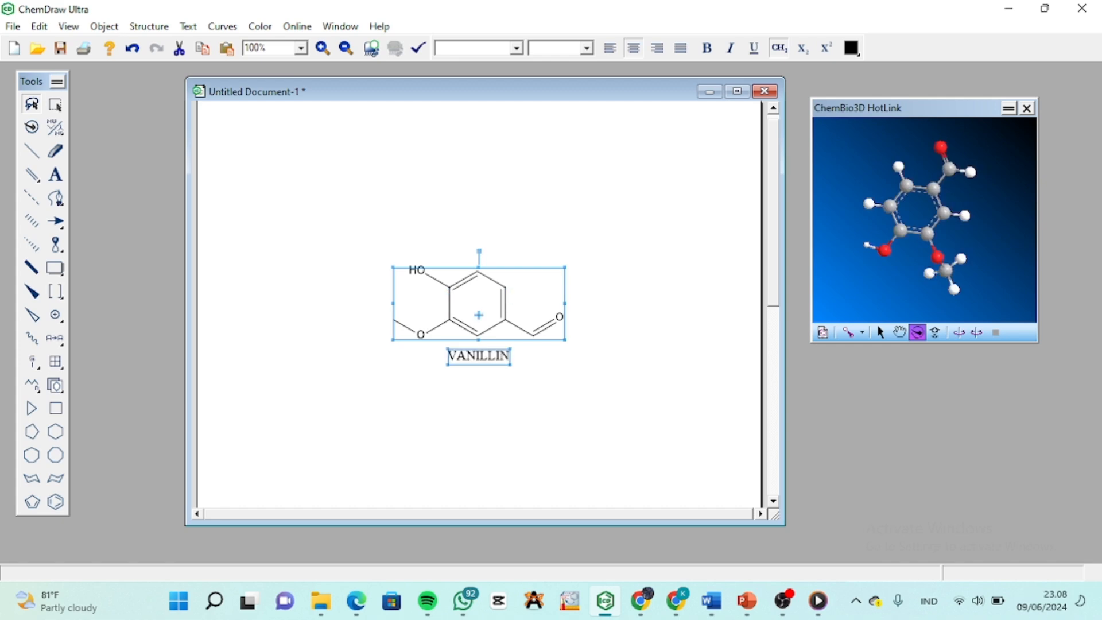
drag(478, 304, 318, 185)
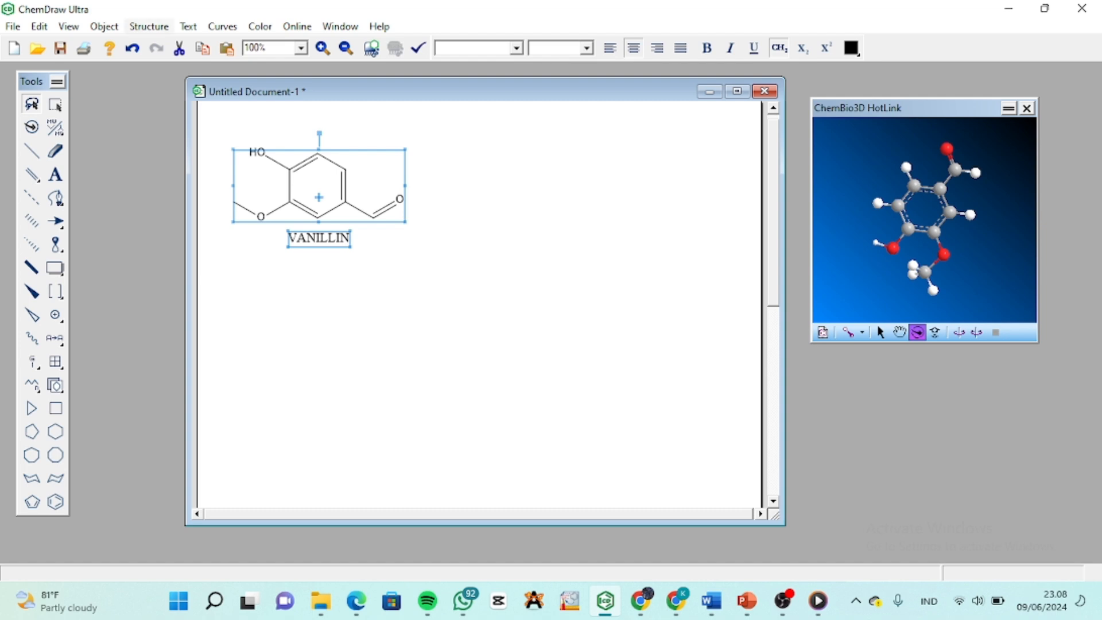
Step: Generate the systematic chemical name from the selected vanillin structure, and deselect the structure
click(149, 26)
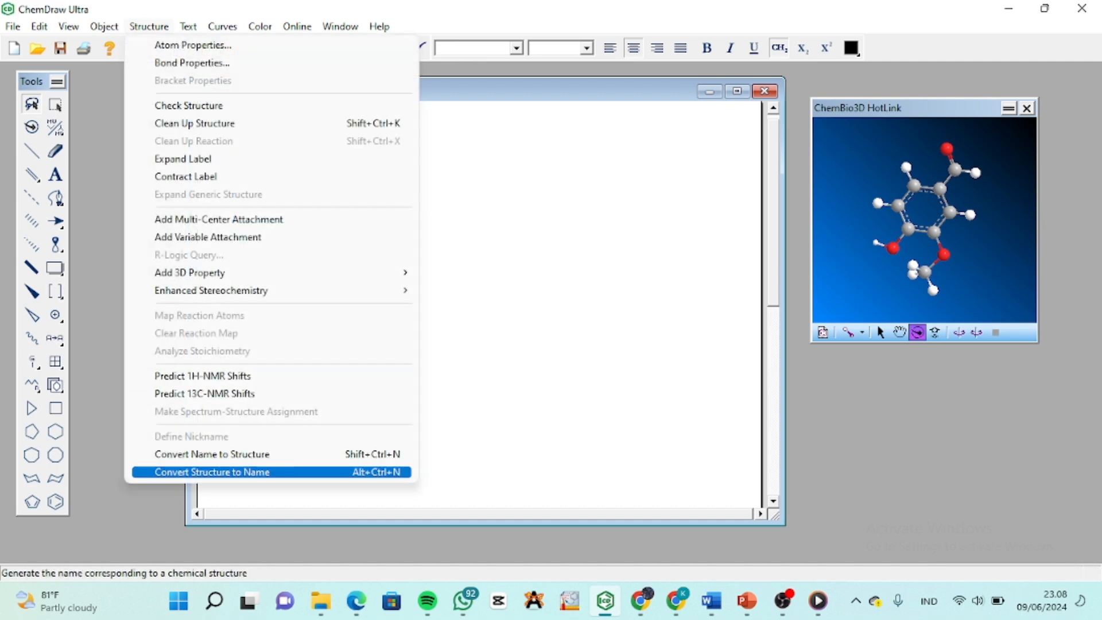
click(211, 472)
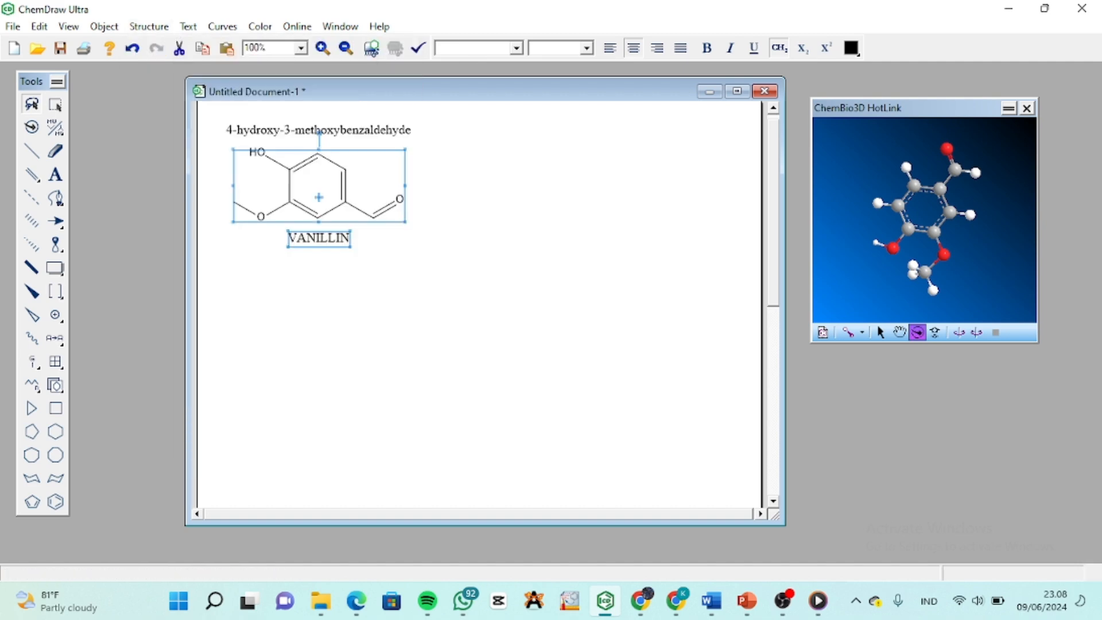
click(459, 166)
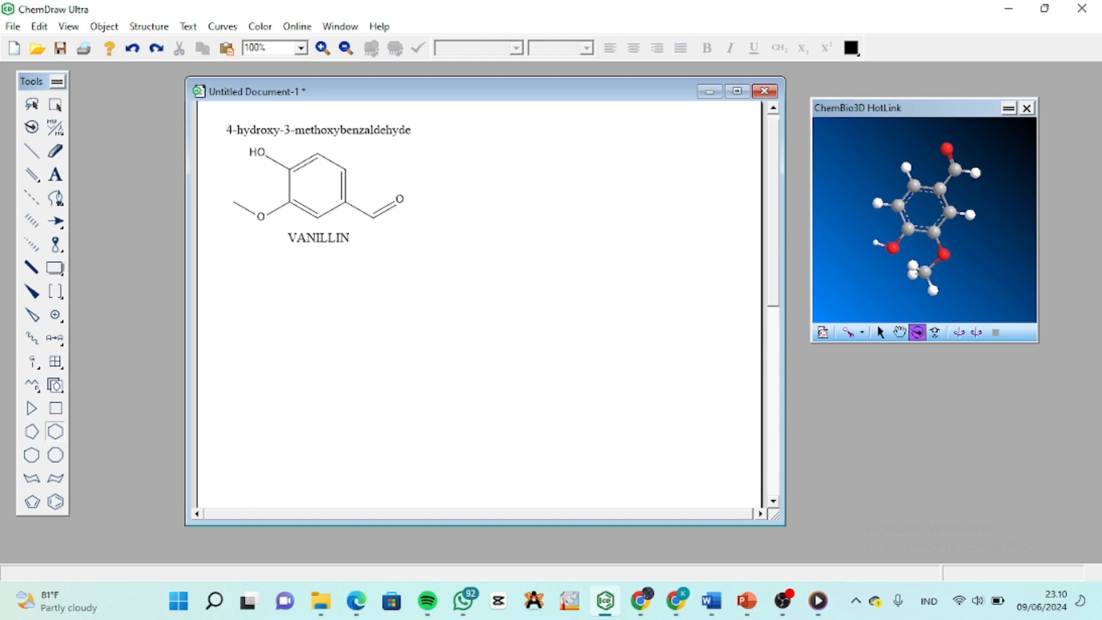
Step: Draw a cyclohexane ring to the right of the vanillin structure and convert three alternating ring bonds to double bonds
click(532, 172)
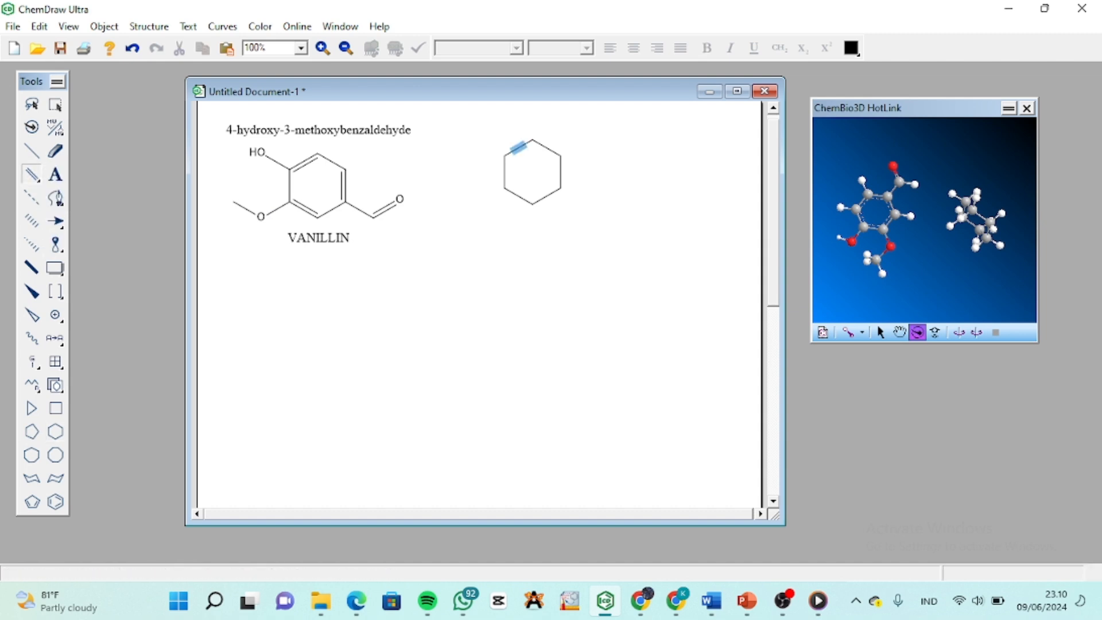
click(518, 148)
click(561, 171)
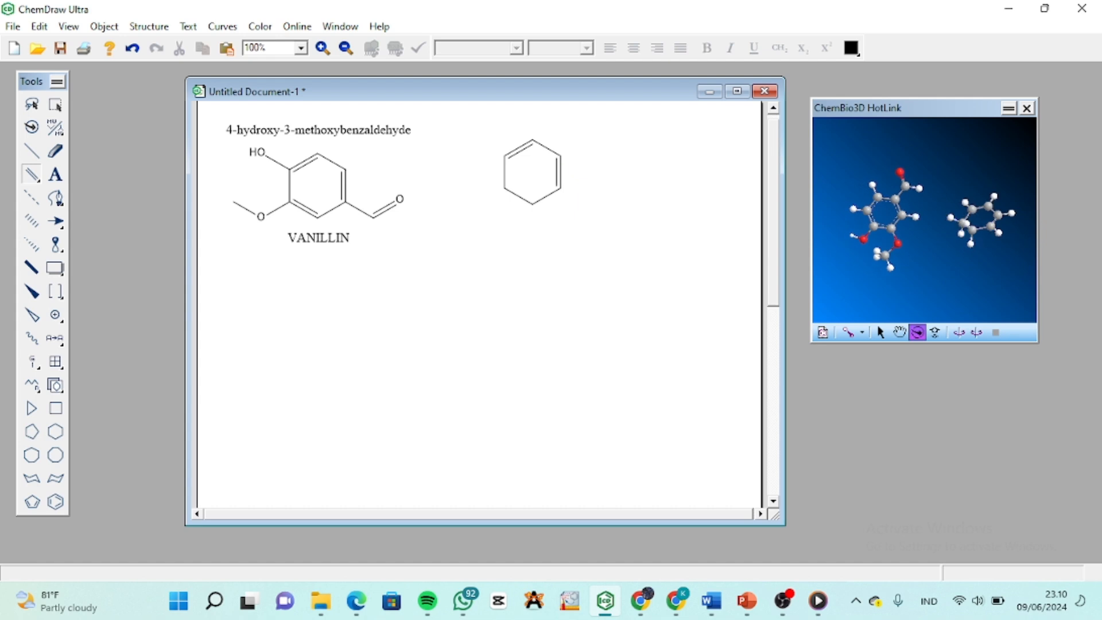
click(518, 196)
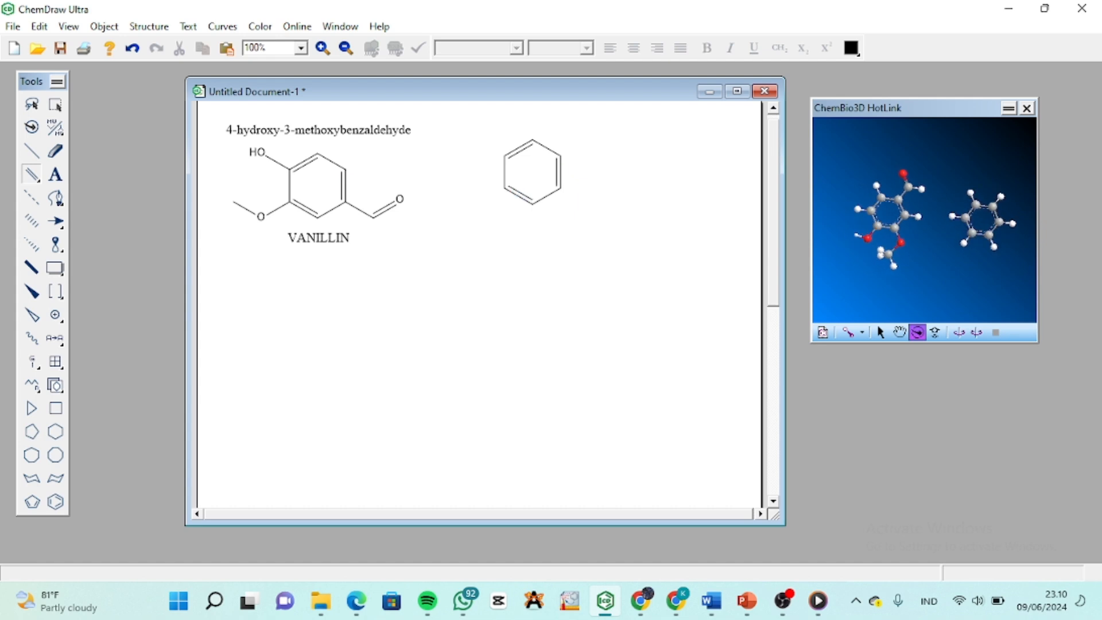
Step: Add a single bond to the new ring's upper-left atom and two-bond chains to its lower-left and lower-right atoms
click(31, 150)
click(505, 155)
mouse_move(474, 148)
mouse_down()
mouse_move(477, 140)
mouse_move(473, 148)
mouse_up()
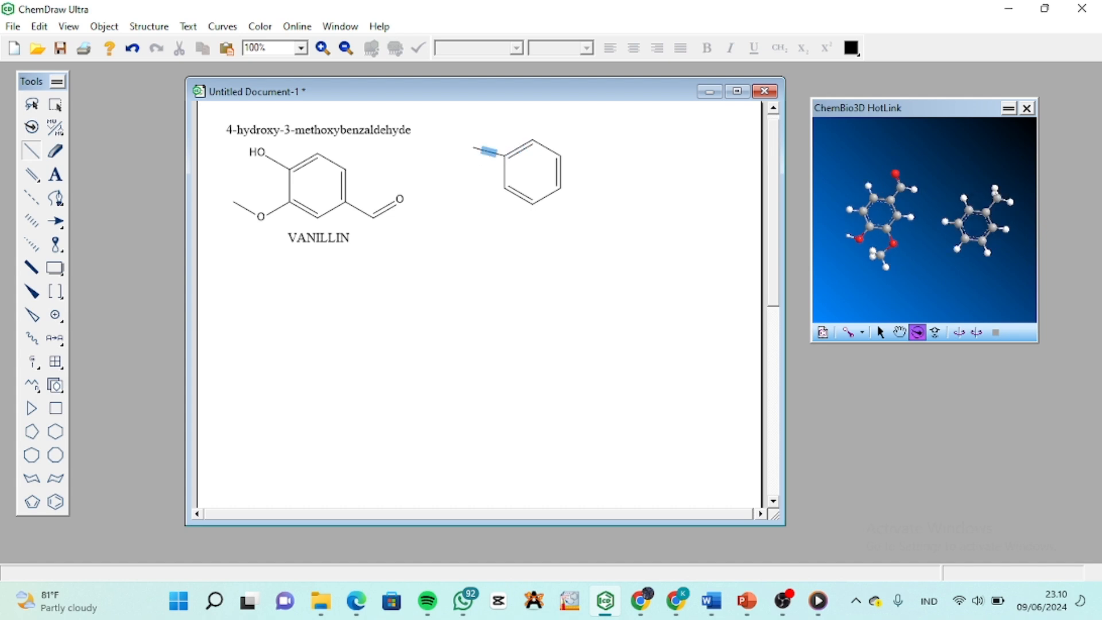
click(504, 188)
drag(482, 211, 477, 204)
click(477, 204)
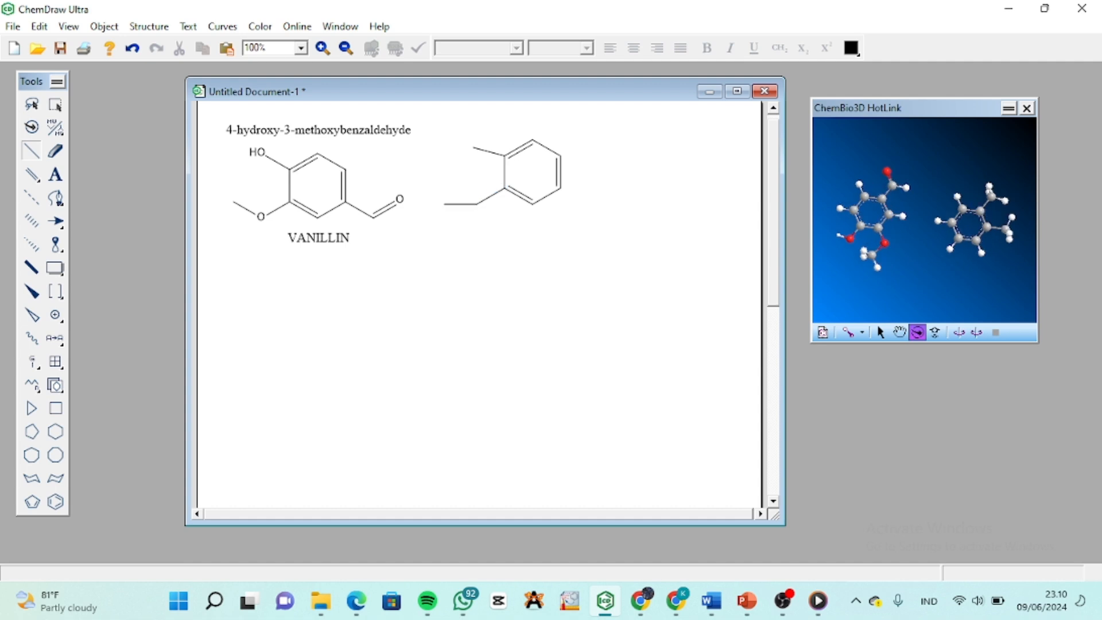
drag(446, 197, 449, 189)
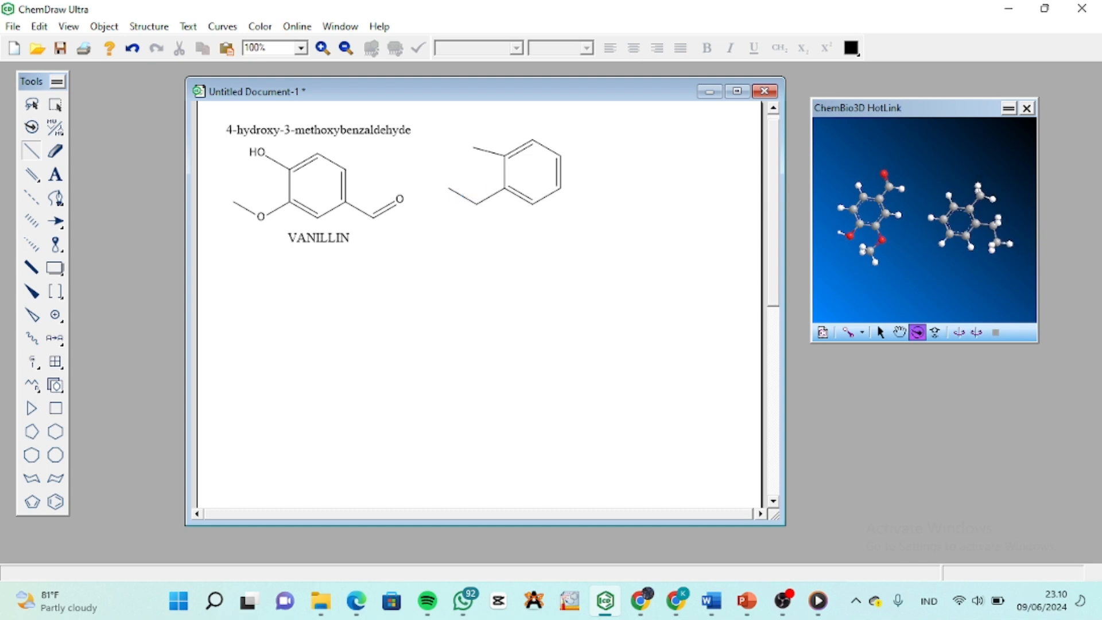
click(561, 187)
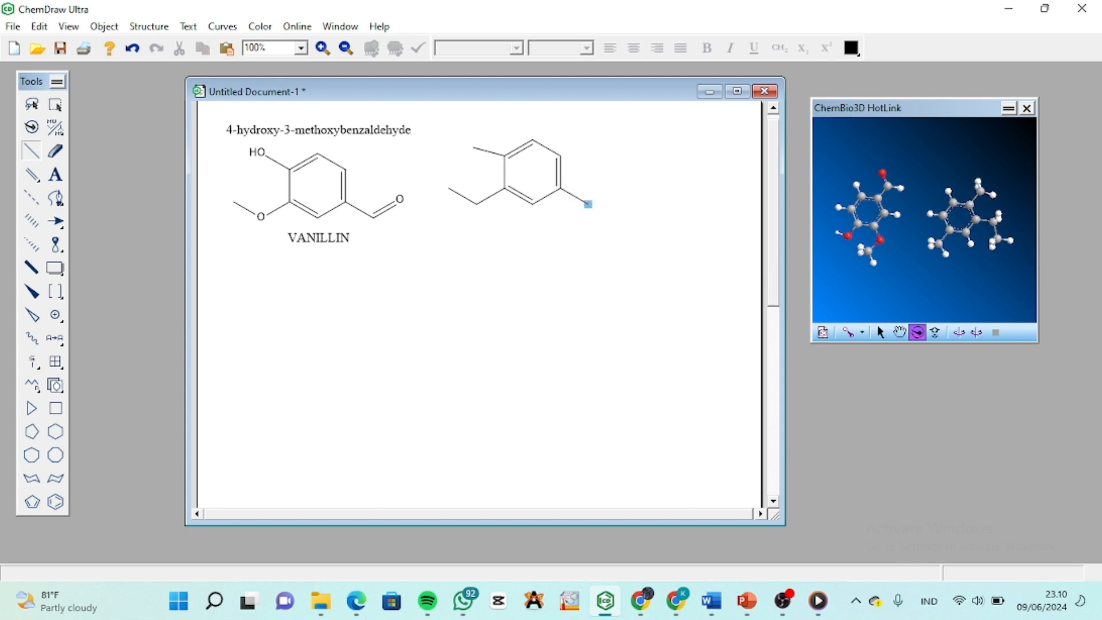
click(588, 204)
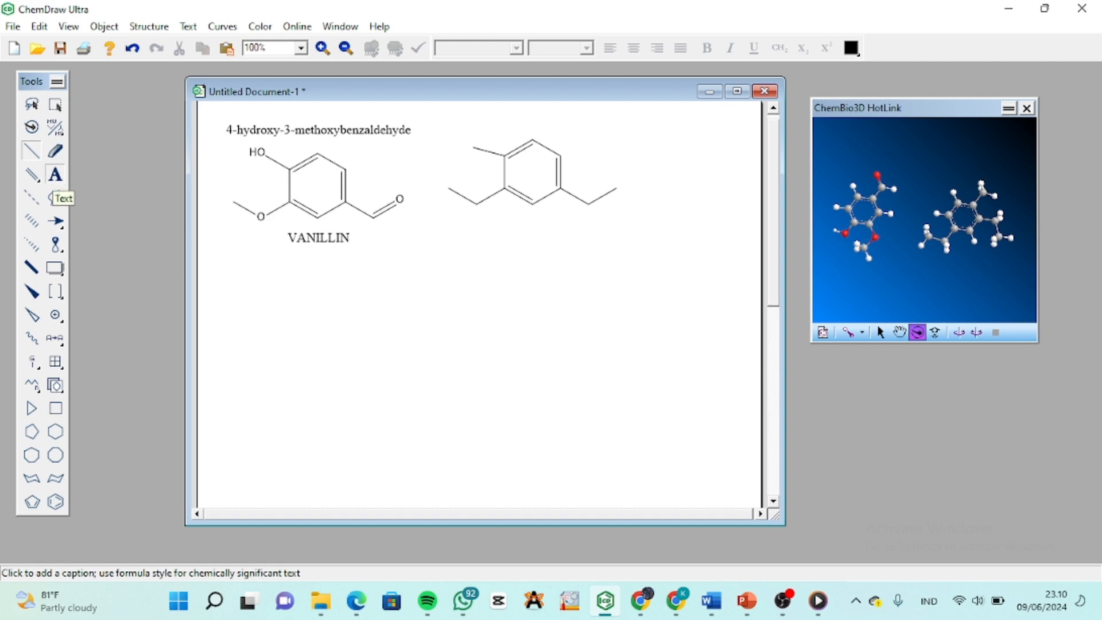
Step: Label the end of the upper-left bond HO and the middle atom of the lower-left chain O
click(55, 175)
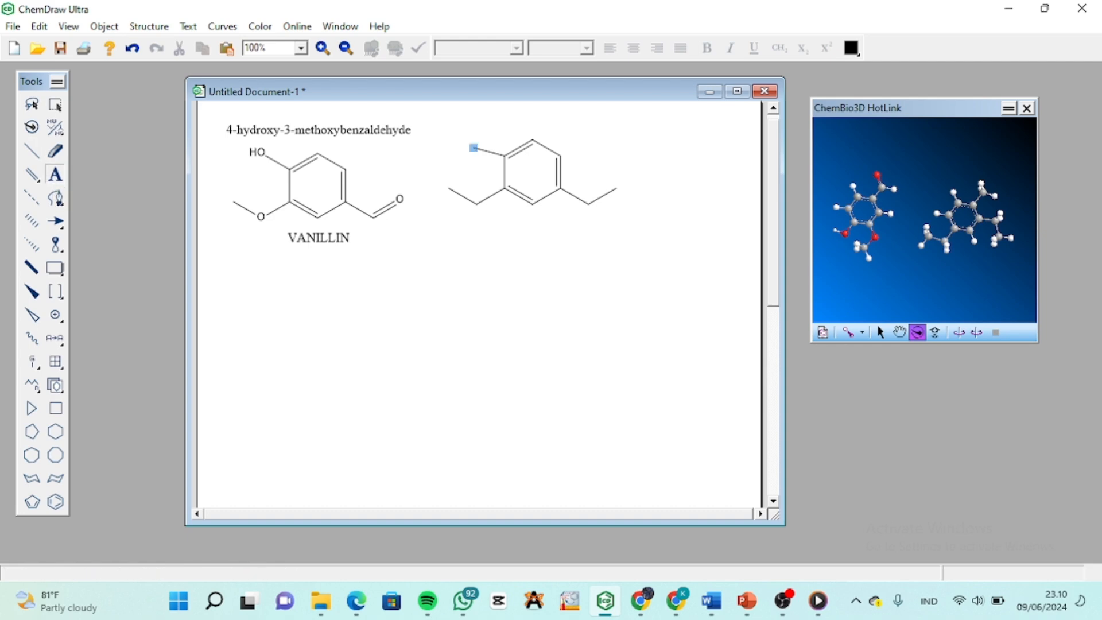
click(473, 148)
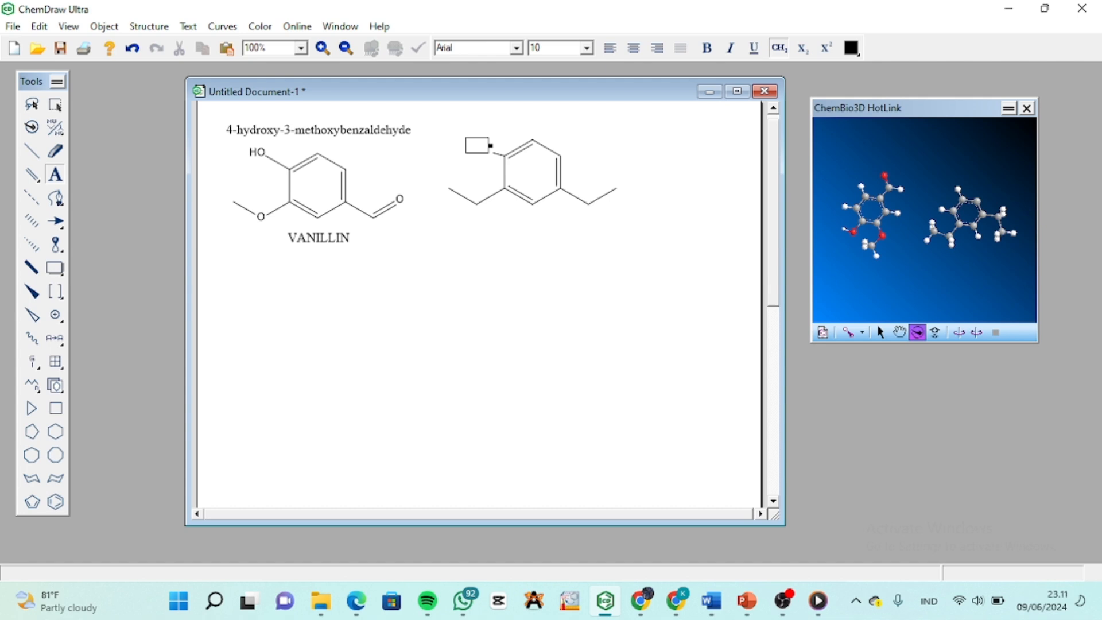
text(HO)
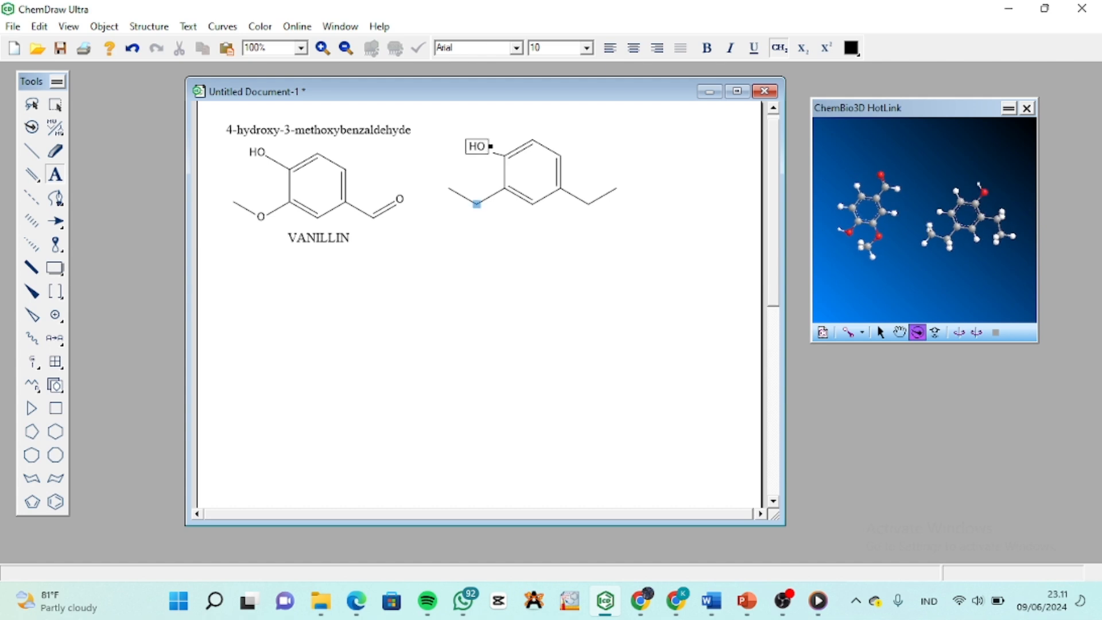
click(477, 204)
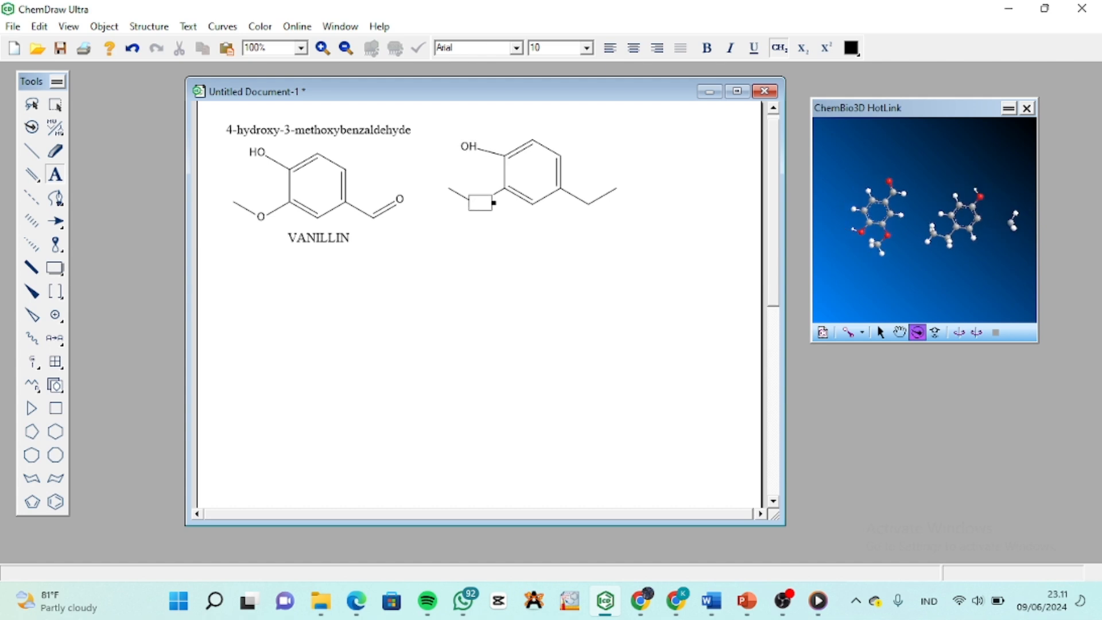
text(O)
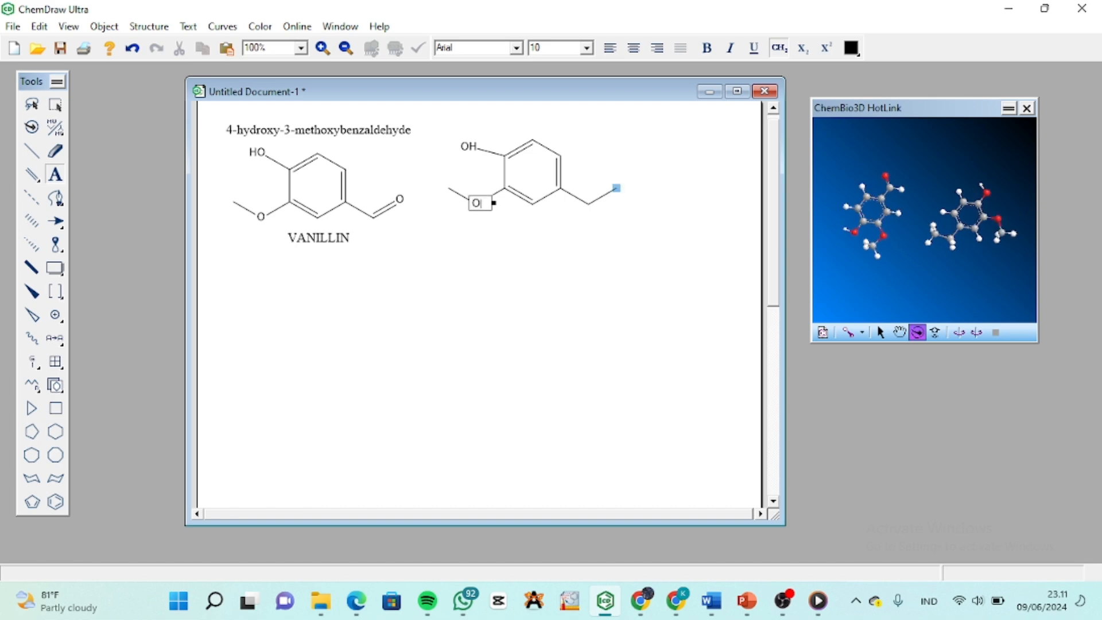
Step: Label the end atom of the lower-right chain O and make its bond to the chain a double bond
click(617, 188)
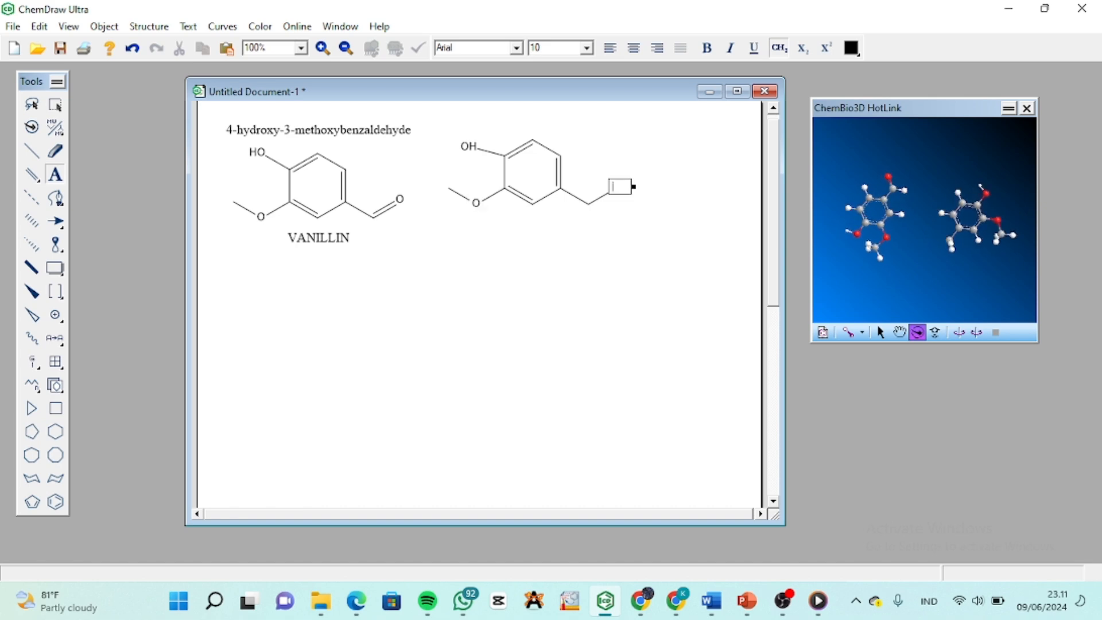
text(O)
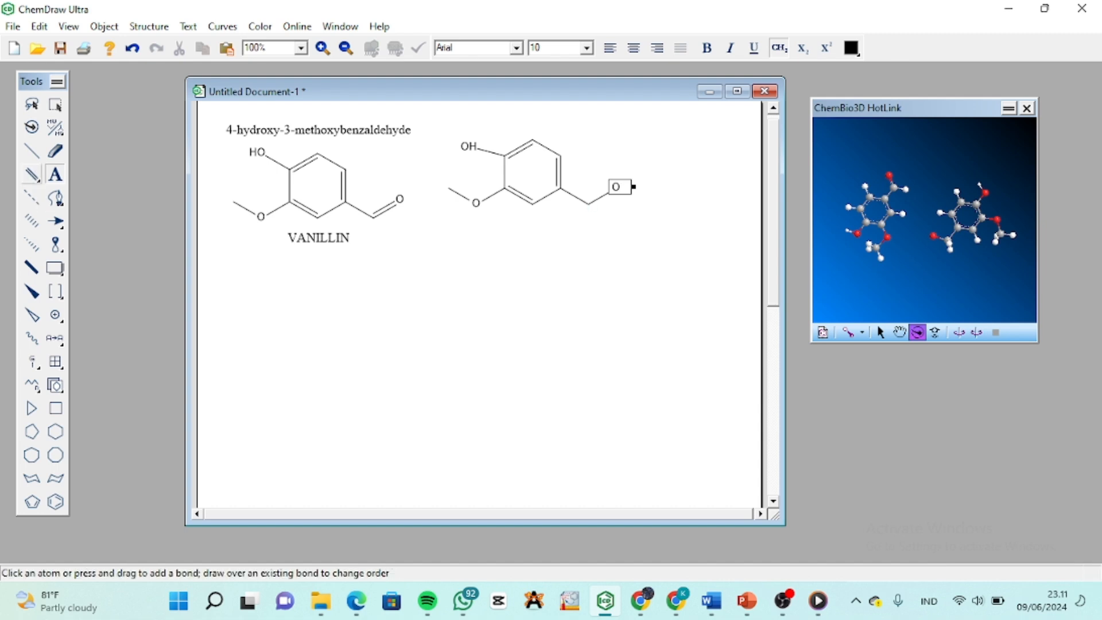
key(Return)
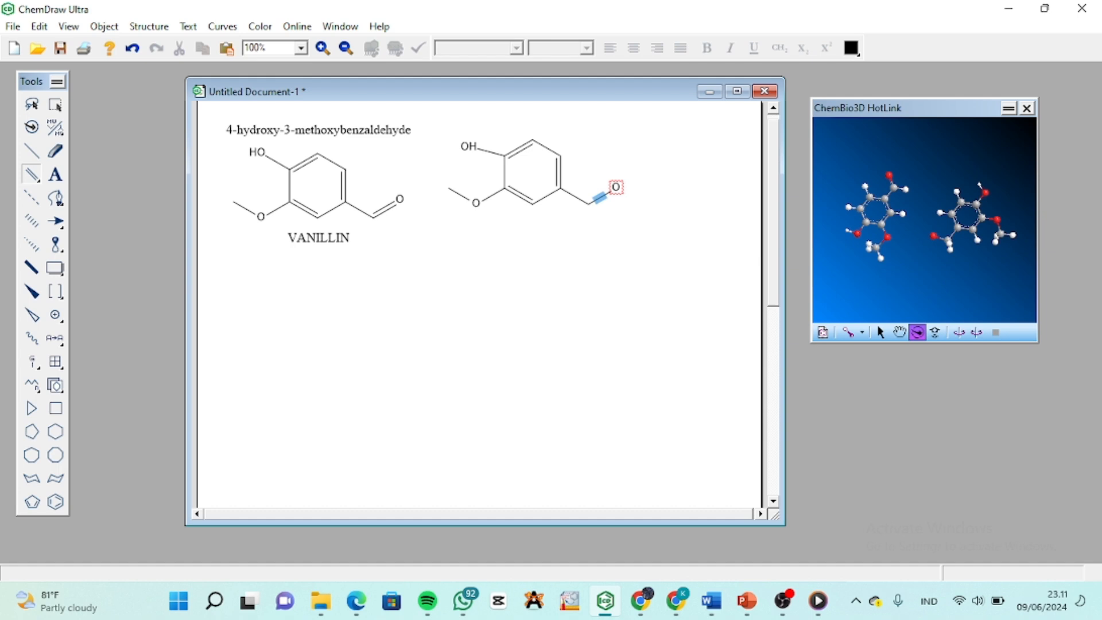
click(599, 198)
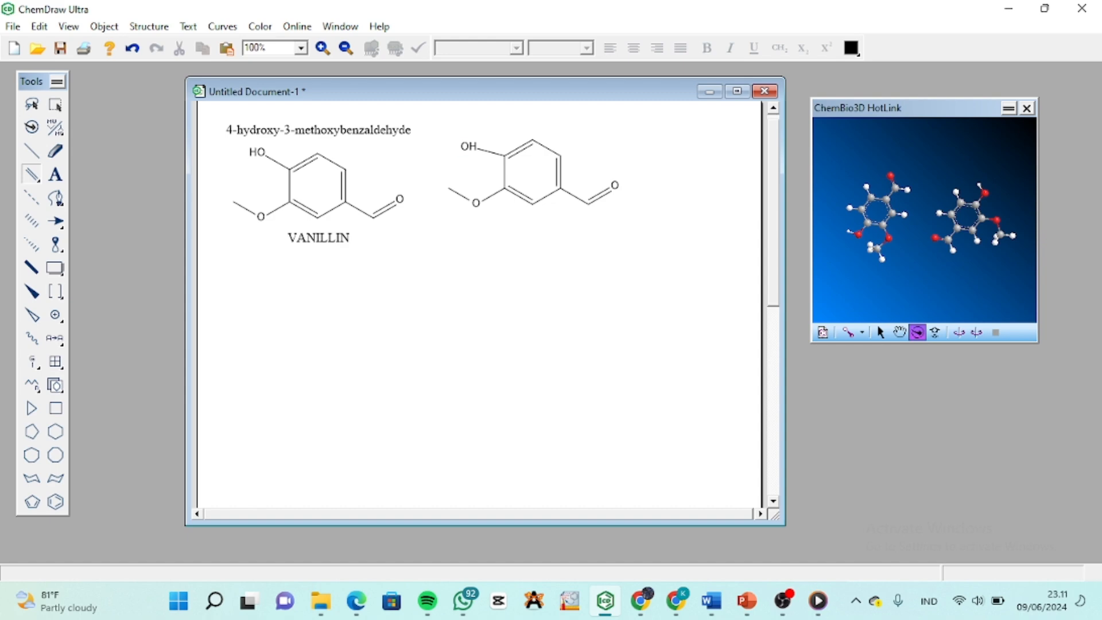
Step: Select the hand-drawn structure and generate its chemical name
click(55, 105)
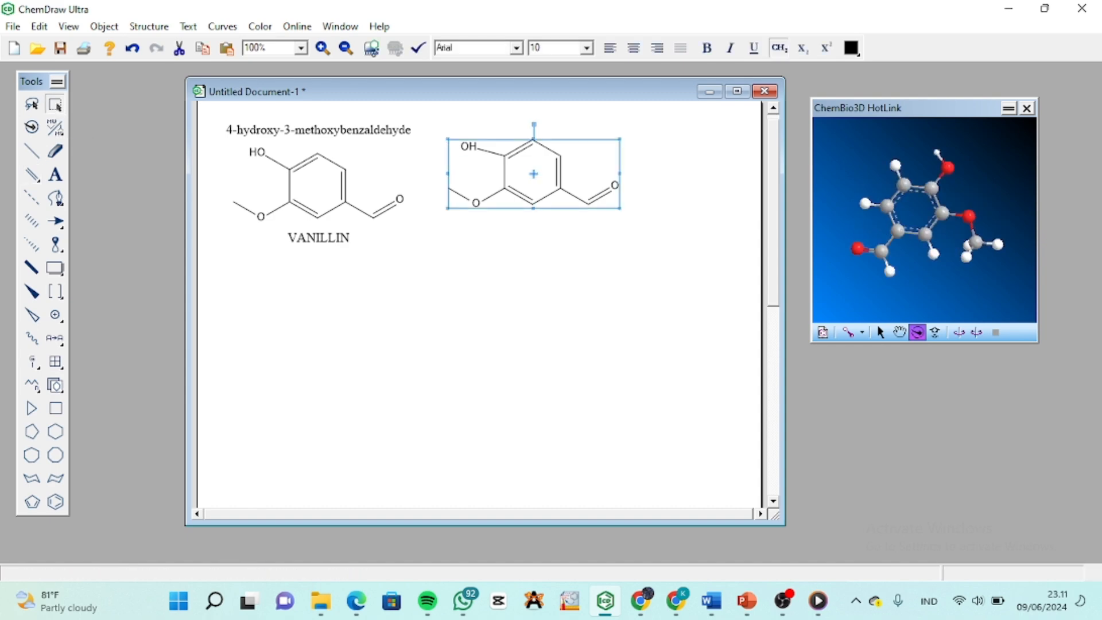
click(149, 27)
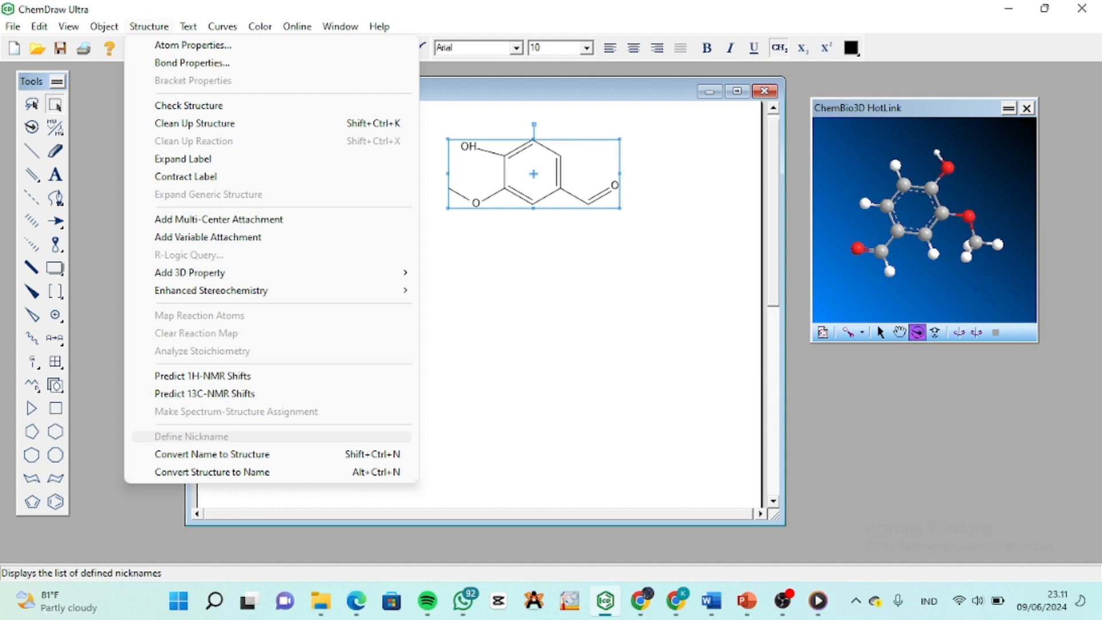
click(211, 472)
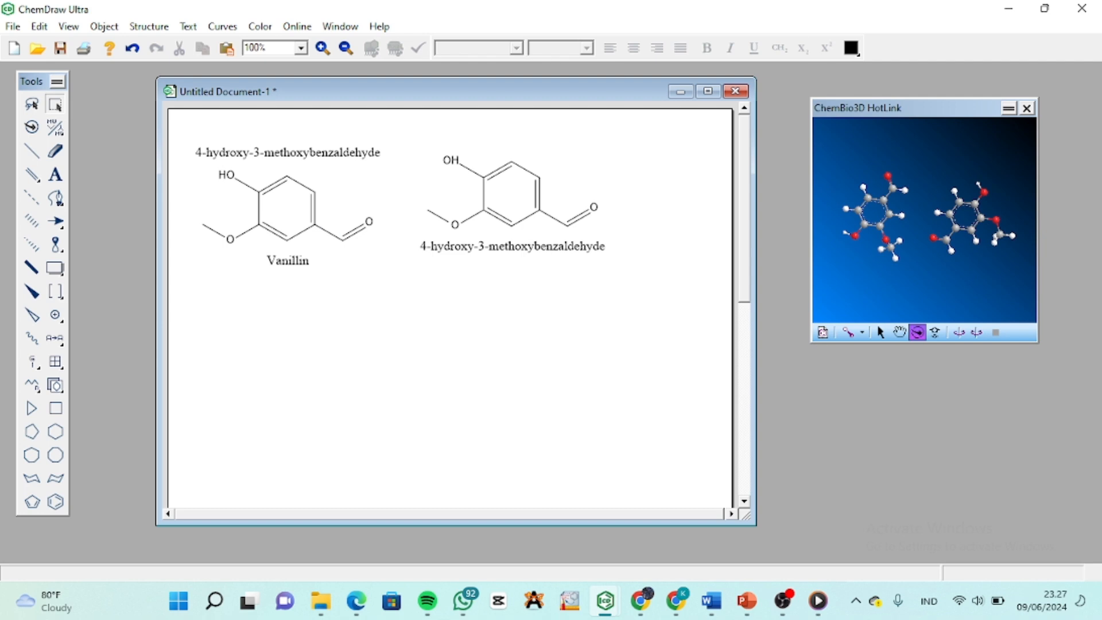
Step: Select the vanillin structure and show its Chemical Properties window, moved clear of the structure's name
drag(191, 166, 380, 251)
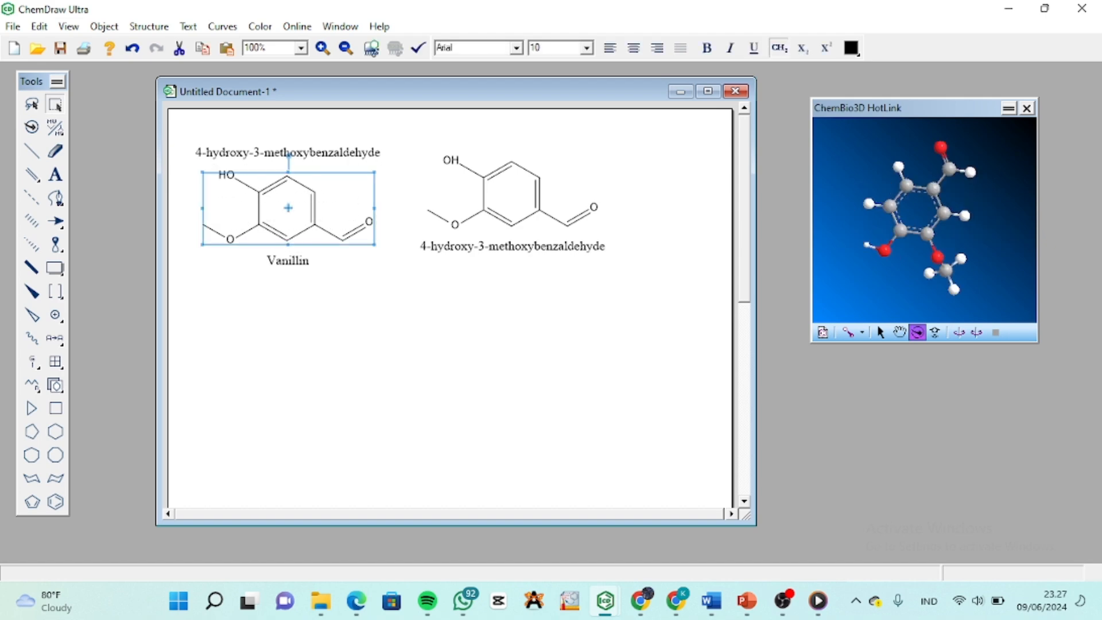
click(68, 27)
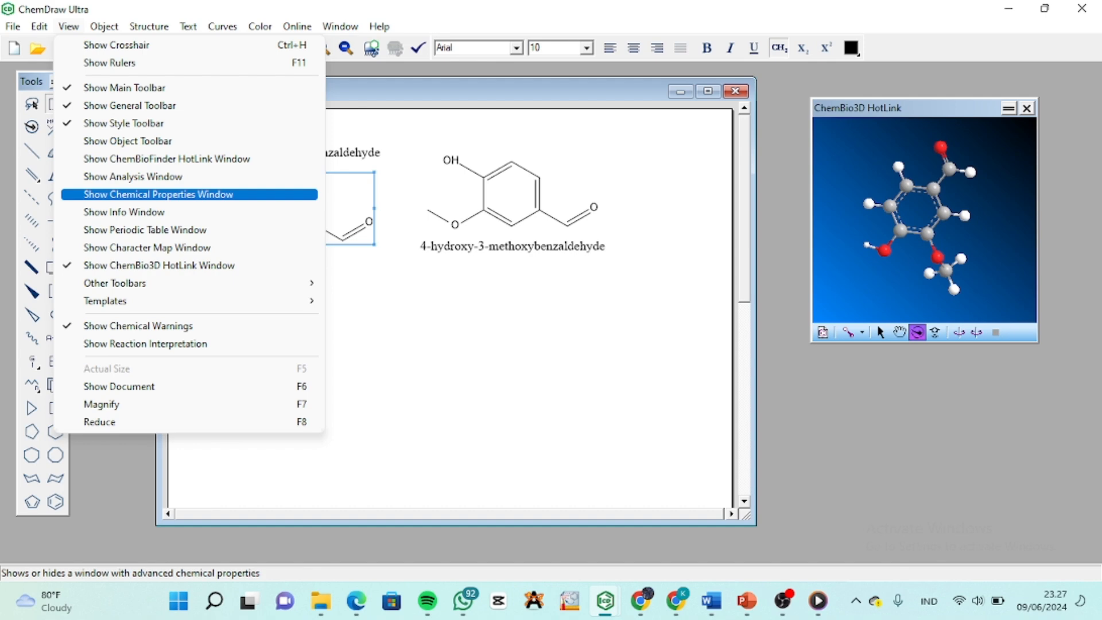
click(158, 194)
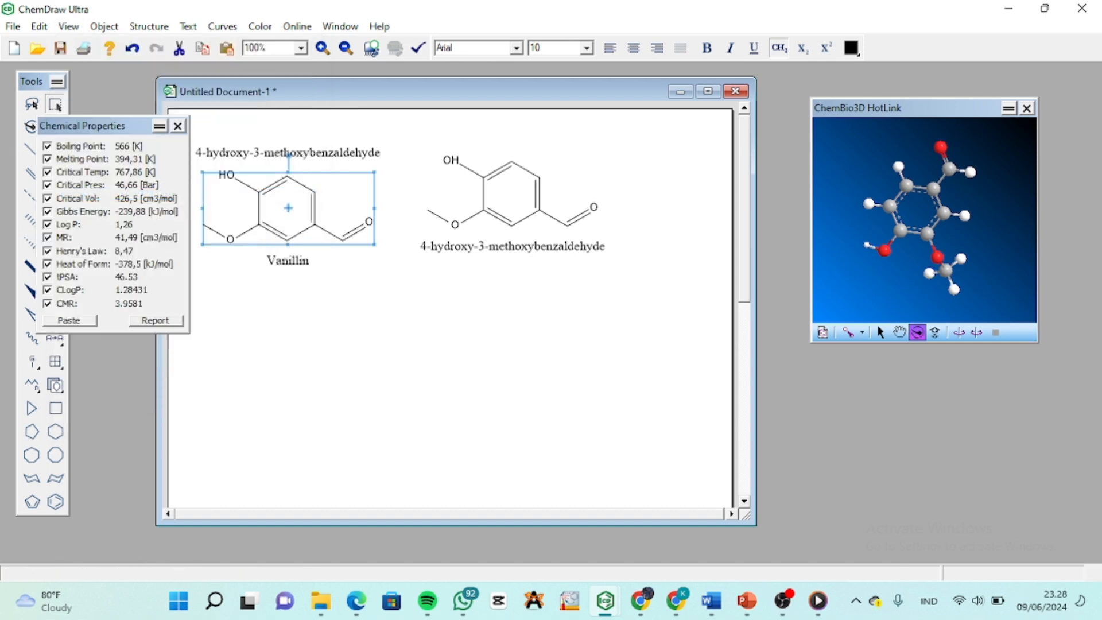
drag(86, 126, 104, 193)
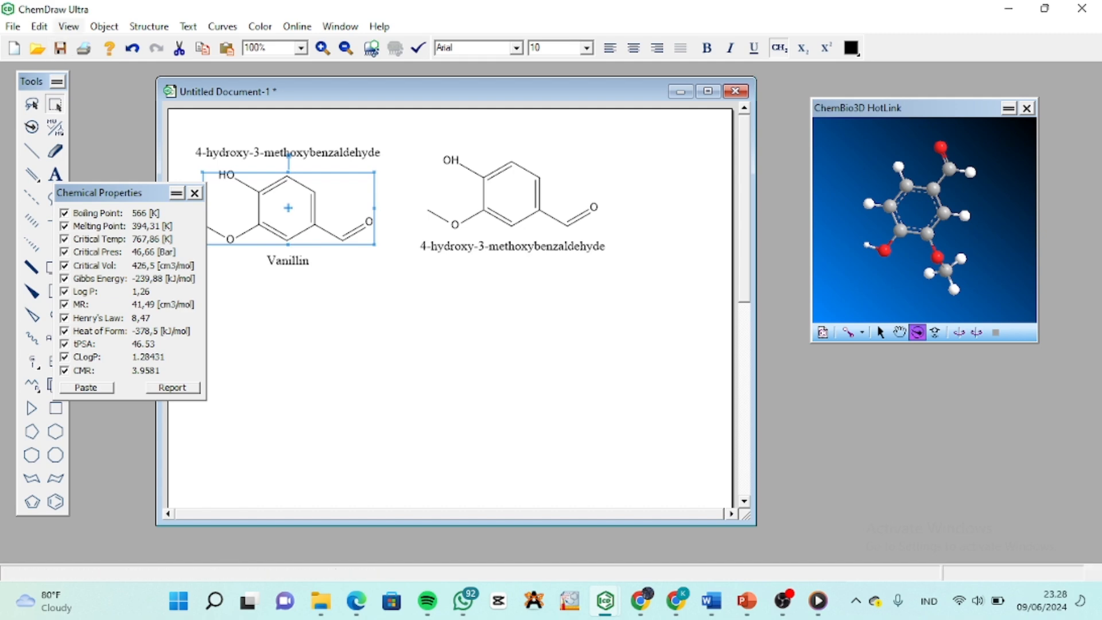
Step: Show the Analysis window for the selected vanillin structure and move it away from the Chemical Properties window
click(68, 27)
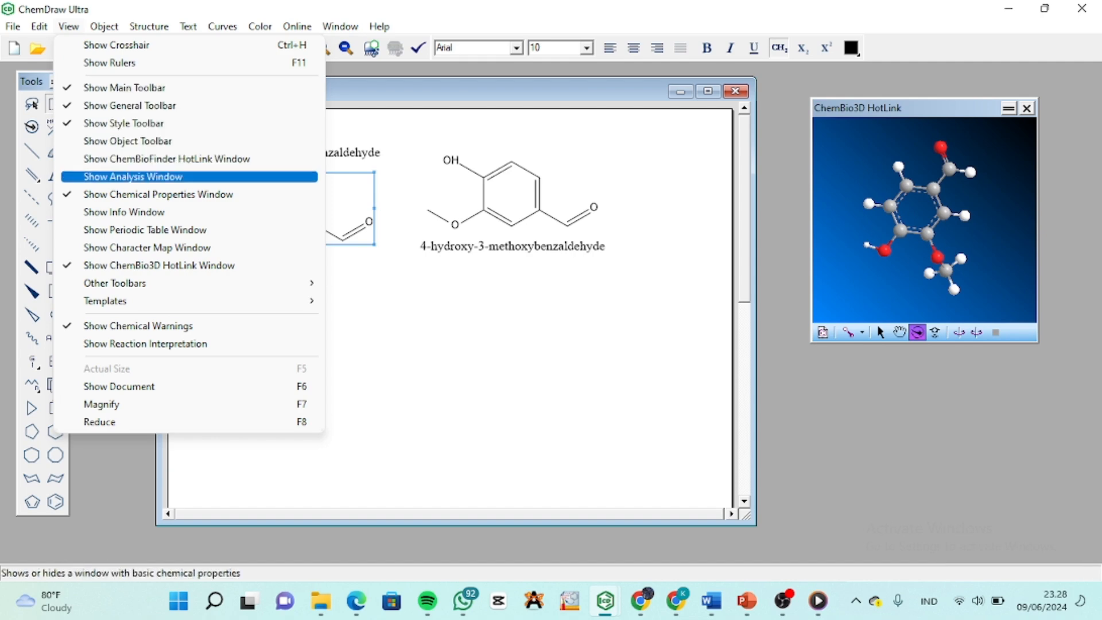
click(133, 177)
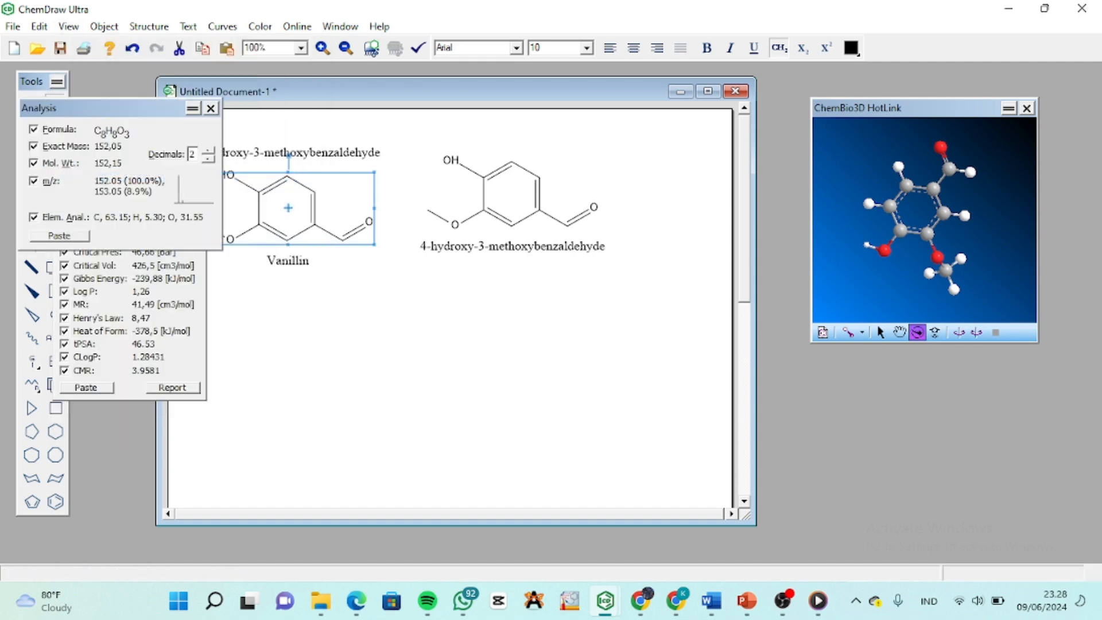
drag(115, 108, 399, 273)
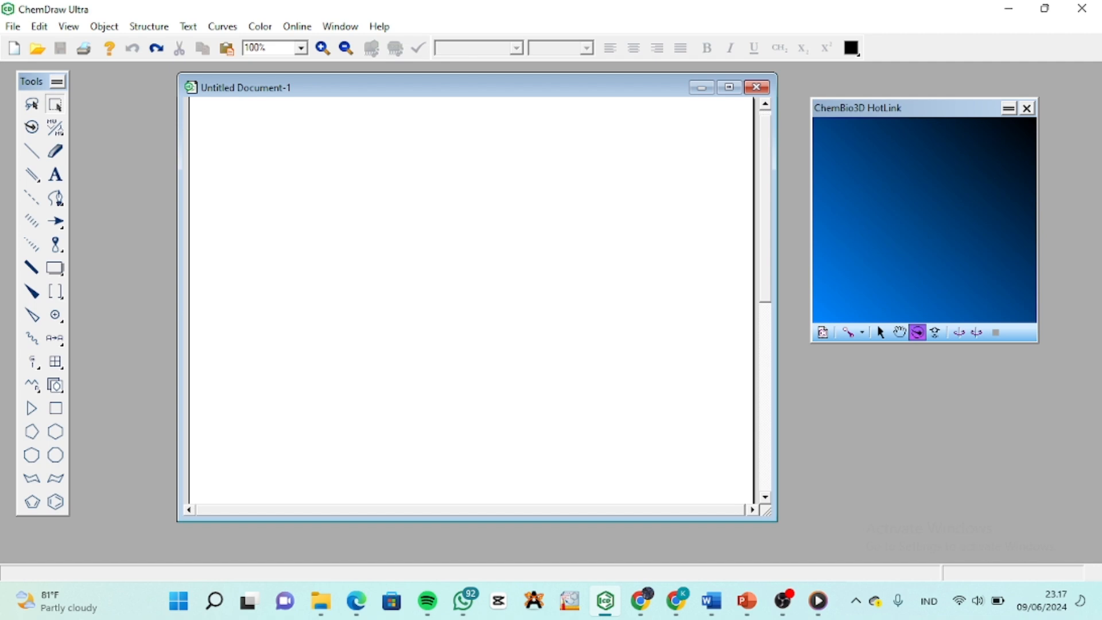
Step: Generate a structure from the name valine with the name pasted below, and place it in the page's upper-left area
click(149, 27)
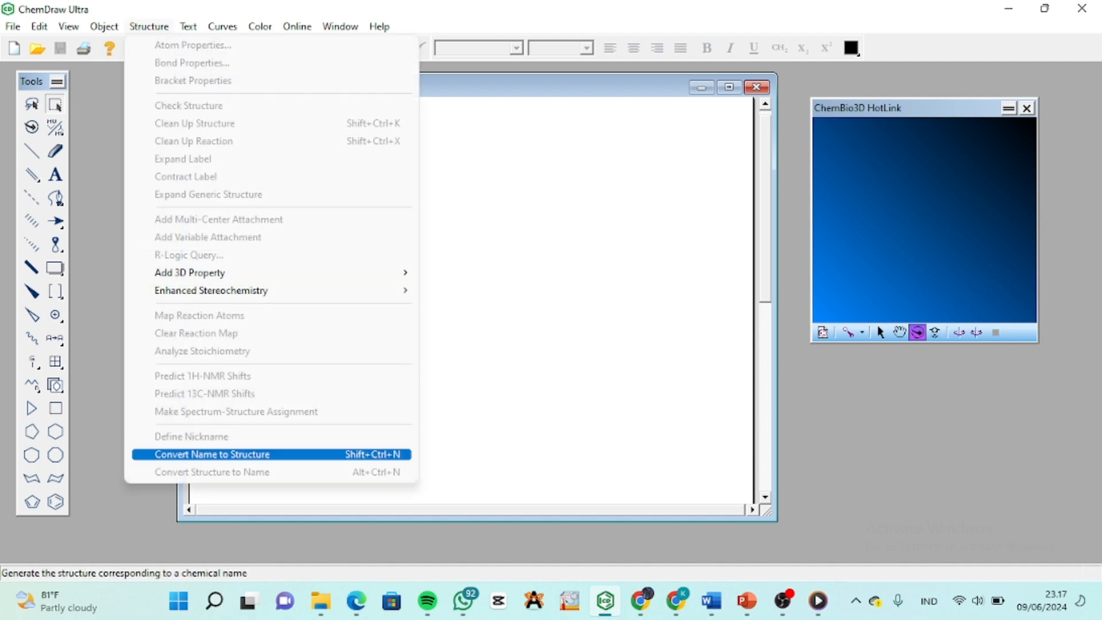
key(Return)
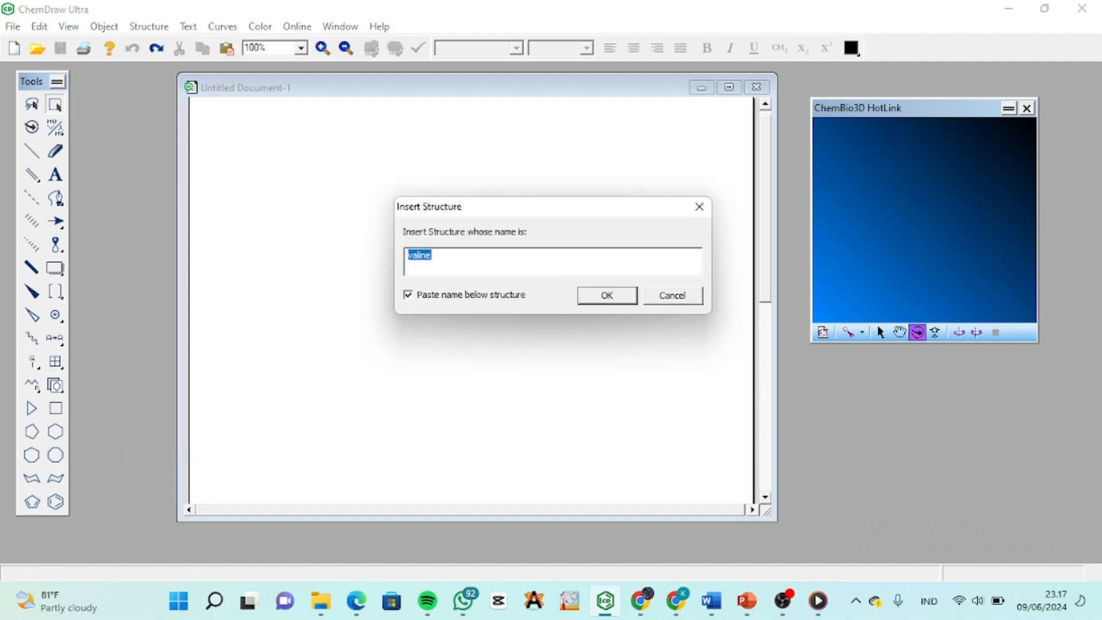
text(valine)
key(Return)
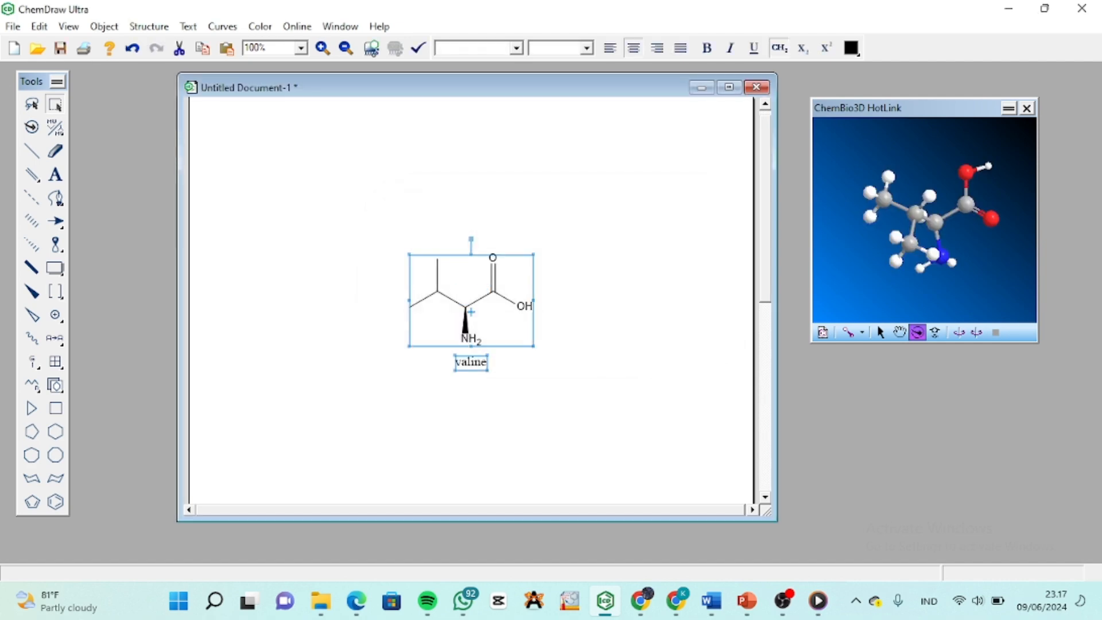
drag(470, 311, 336, 234)
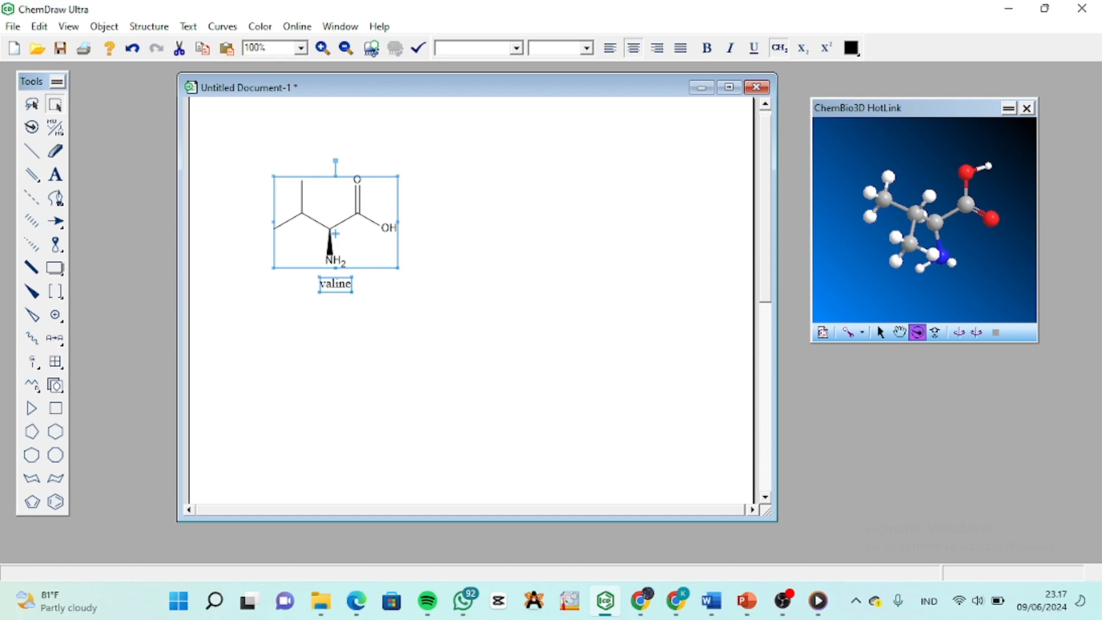
Step: Show the atom stereochemistry label on the selected valine structure
right_click(377, 230)
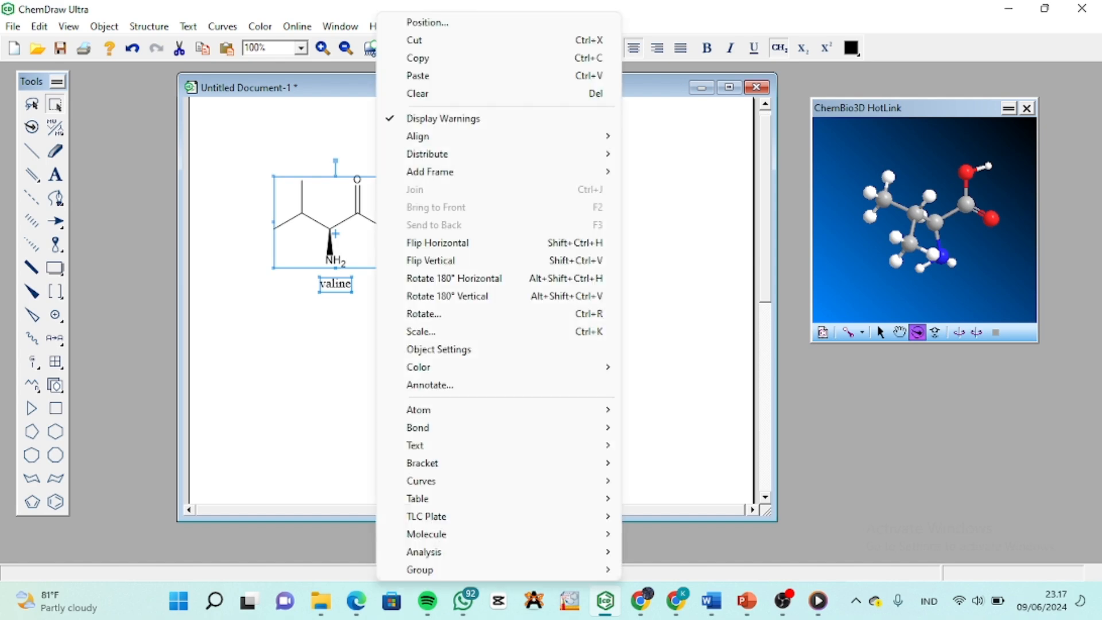
mouse_move(436, 409)
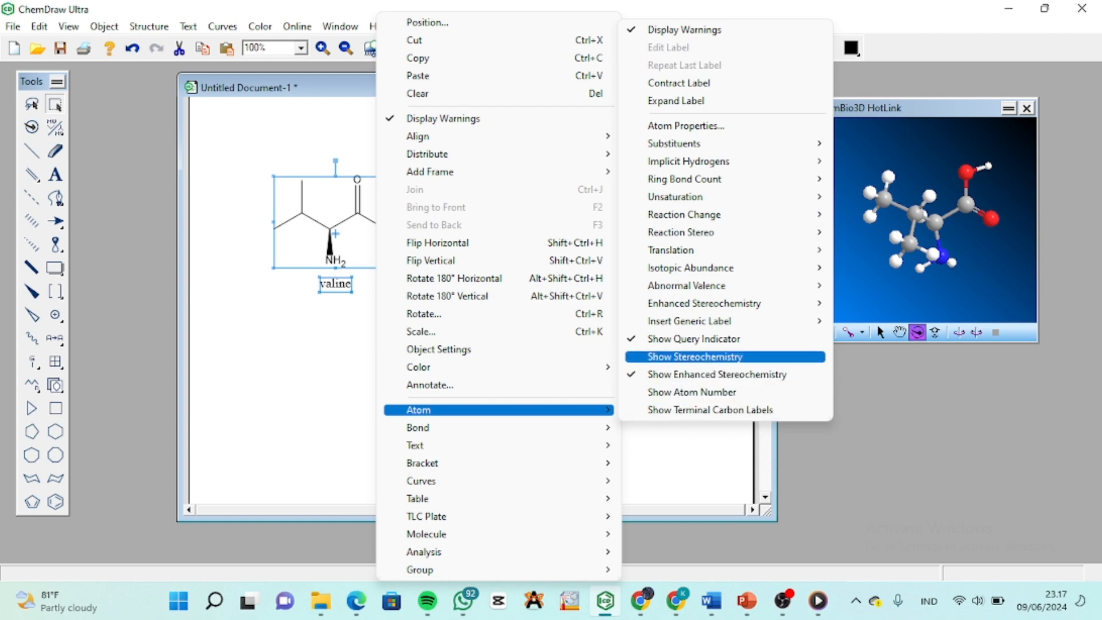
key(Return)
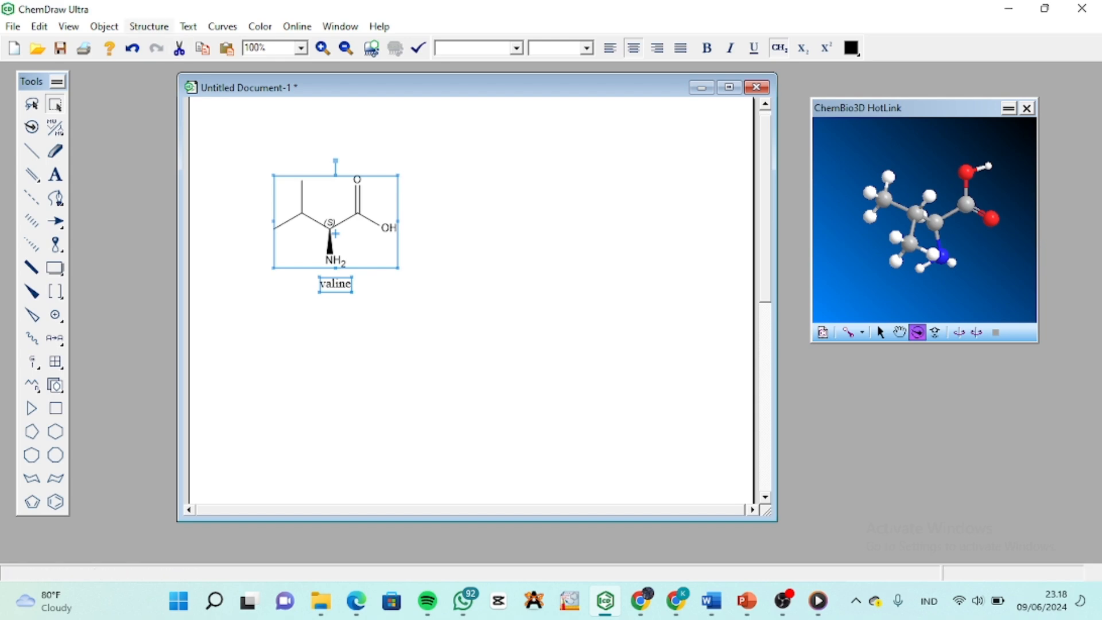
Step: Convert the selected valine structure to its chemical name and clear the selection
click(149, 27)
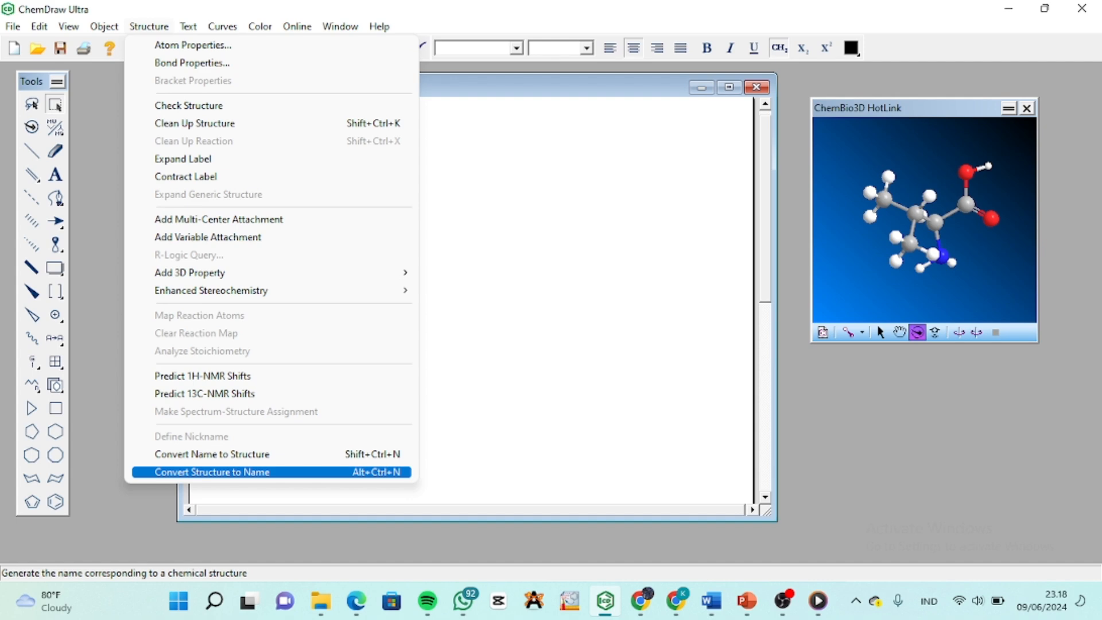
click(212, 472)
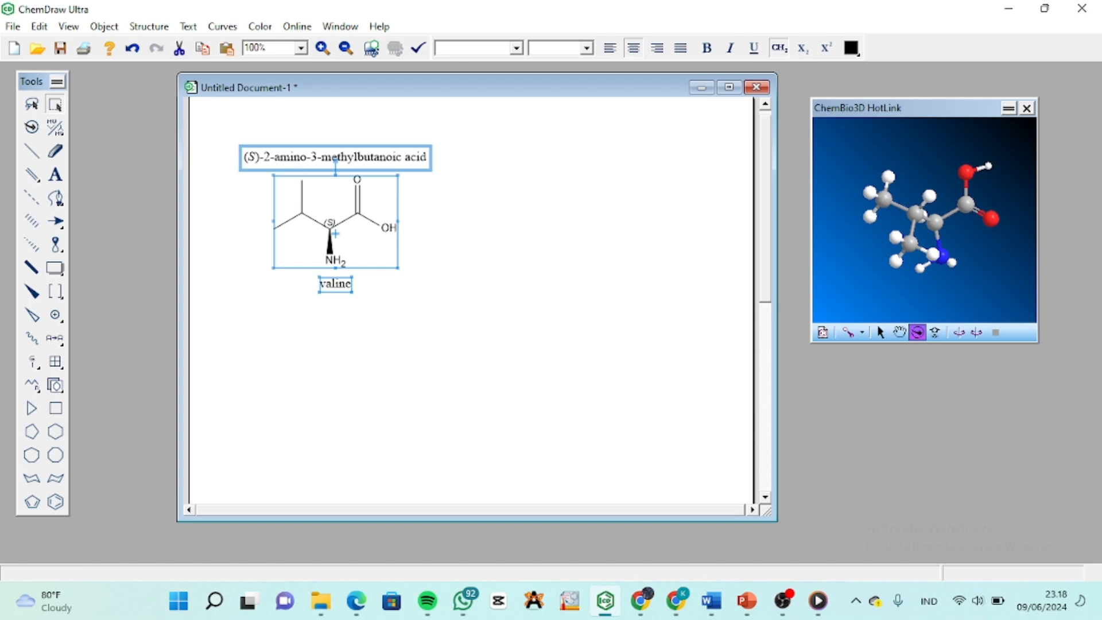
key(Escape)
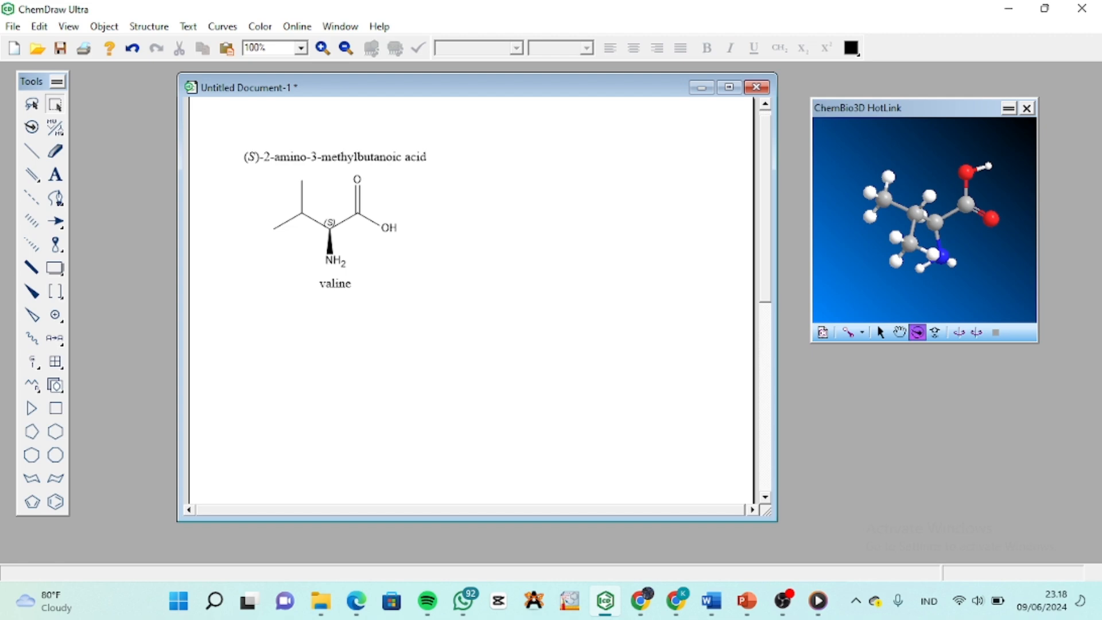
Step: Insert a second valine structure from its name and place it to the right of the first one
click(148, 27)
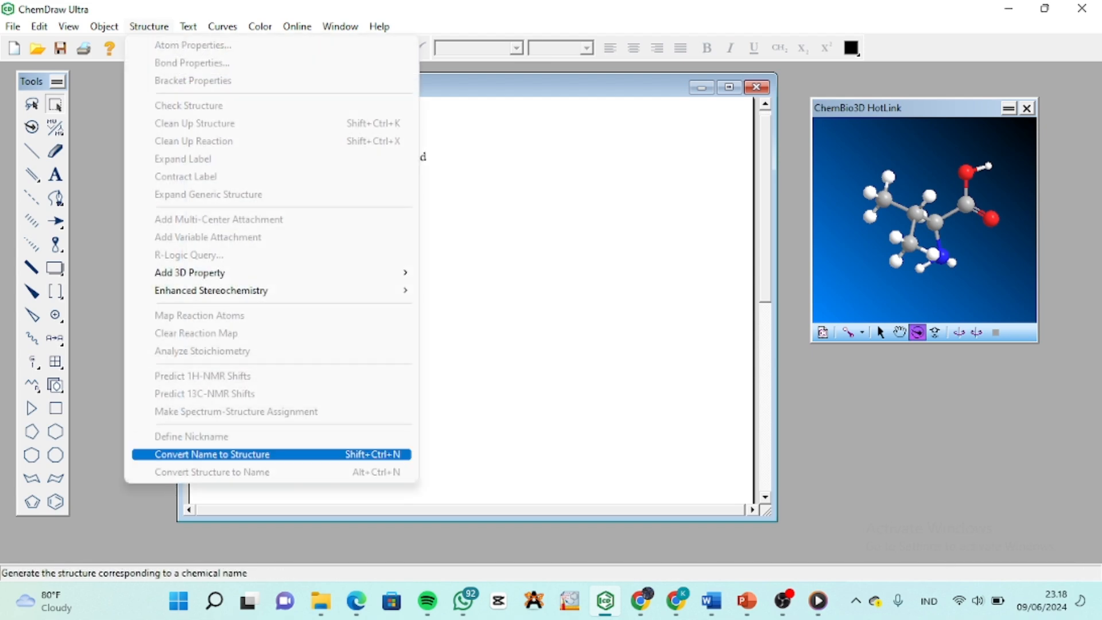
click(212, 454)
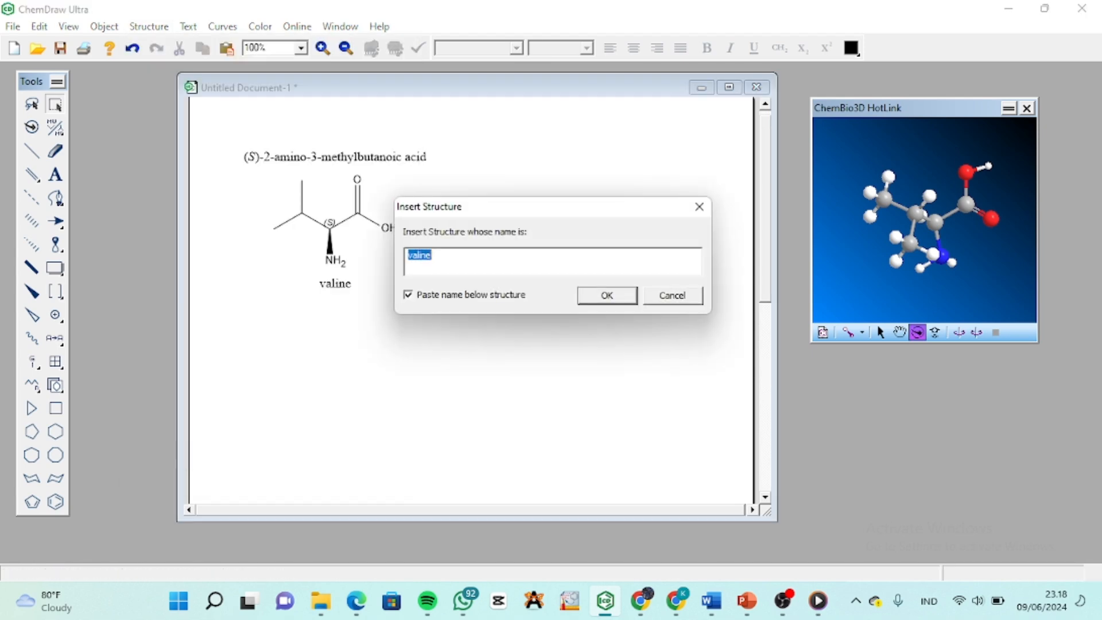
key(Return)
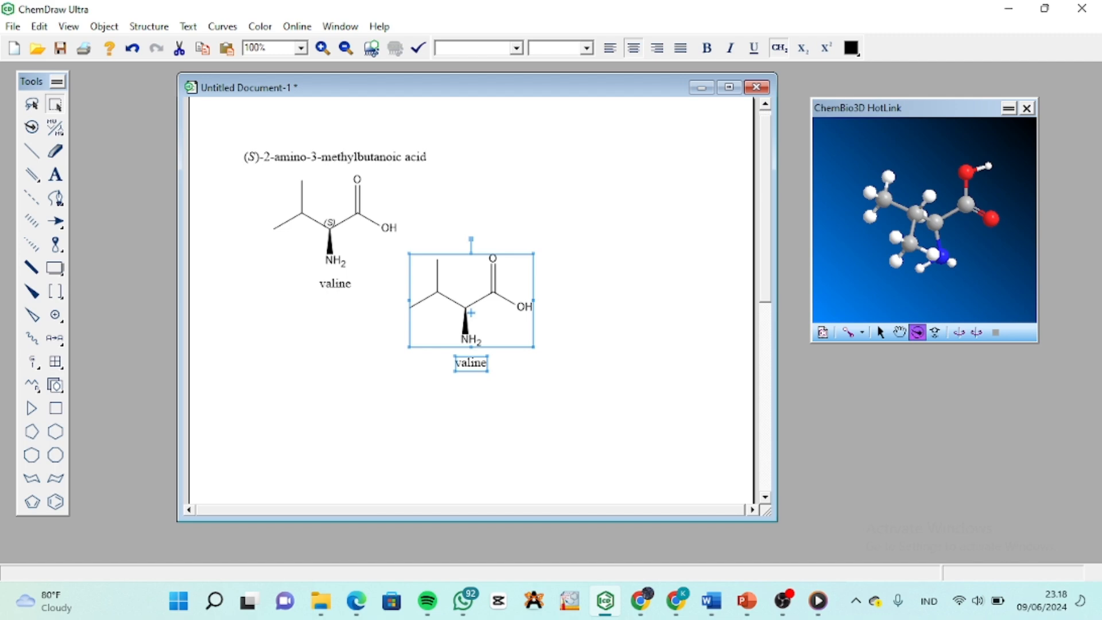
drag(471, 313, 545, 220)
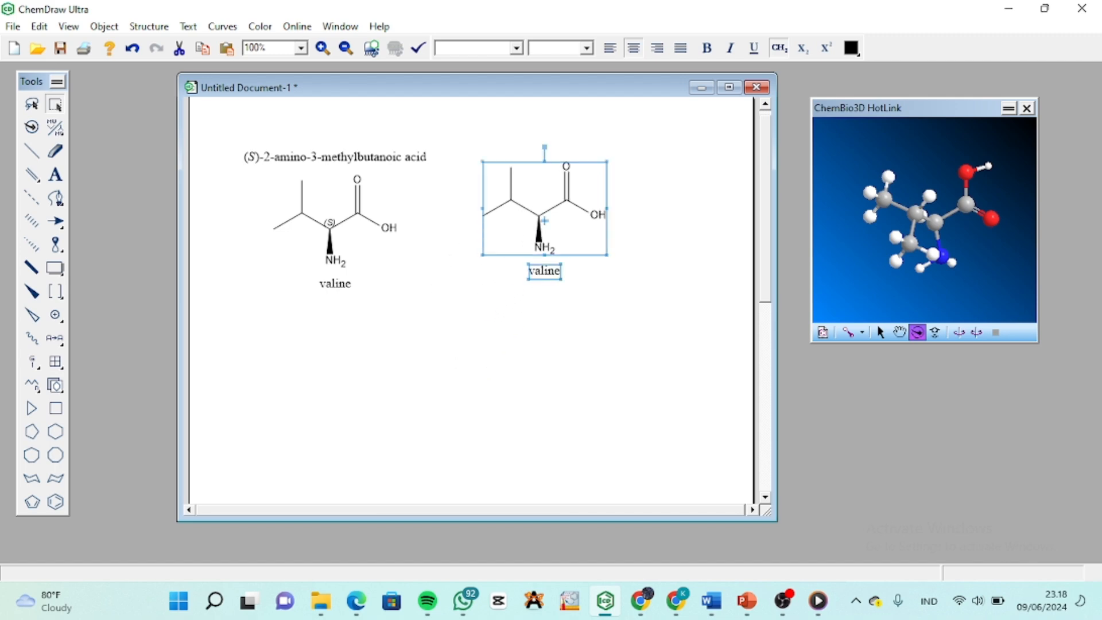
key(Escape)
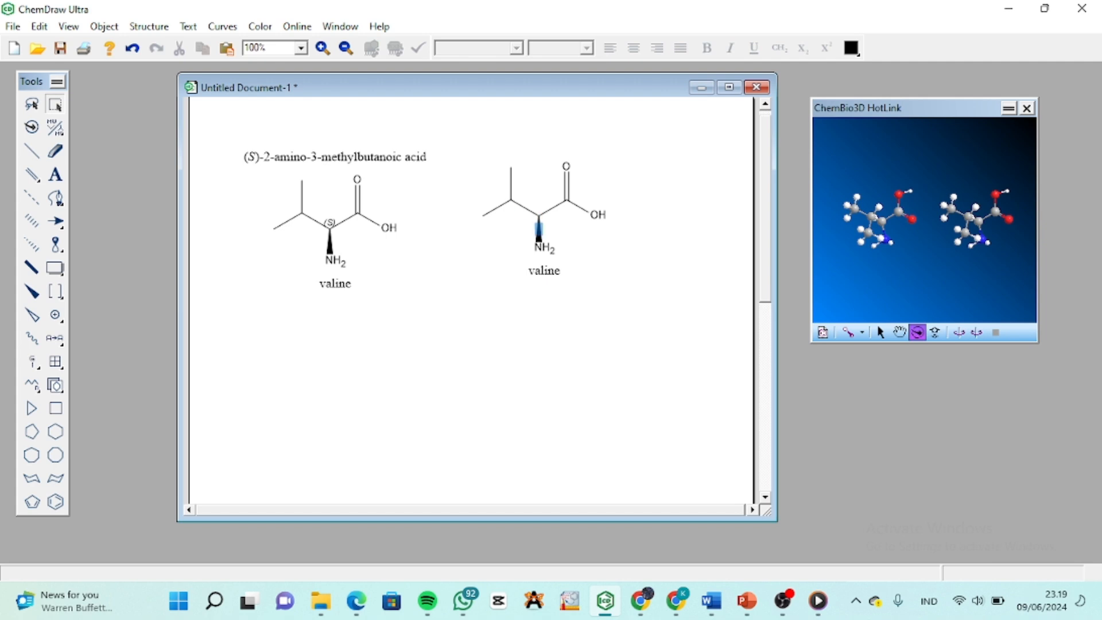
Step: Change the second valine's bond to NH2 into a single Hashed Wedged bond
right_click(538, 229)
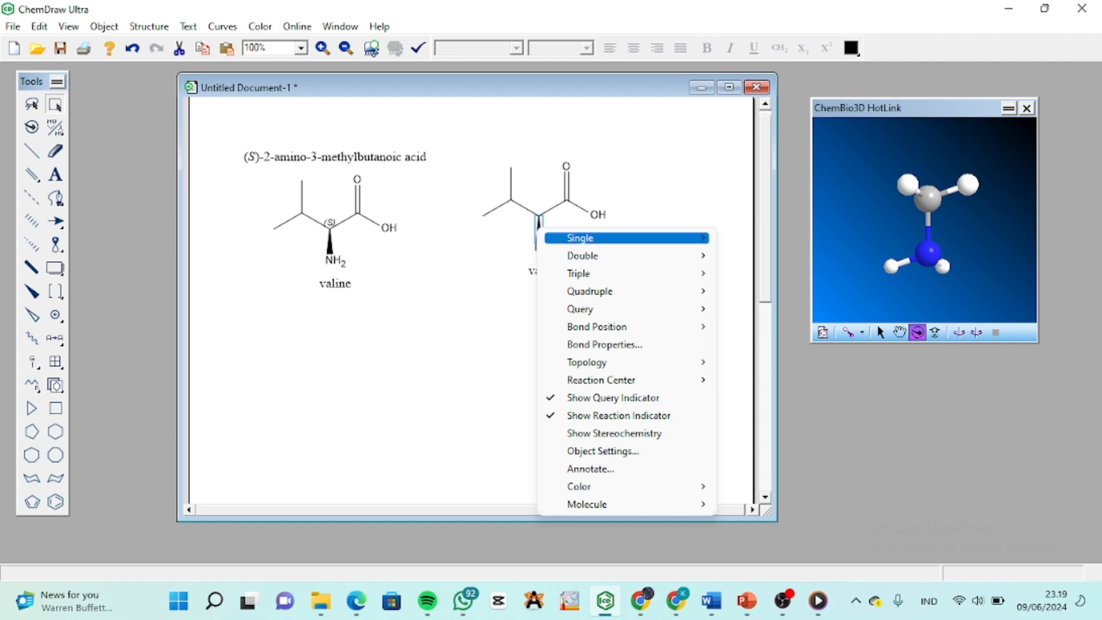
mouse_move(550, 237)
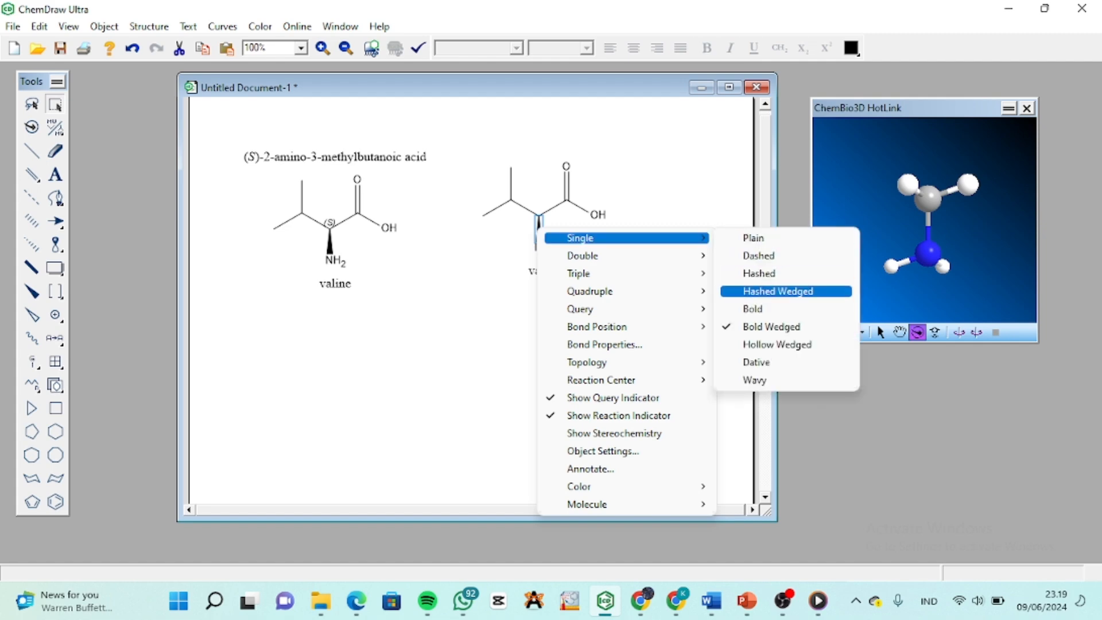
click(778, 291)
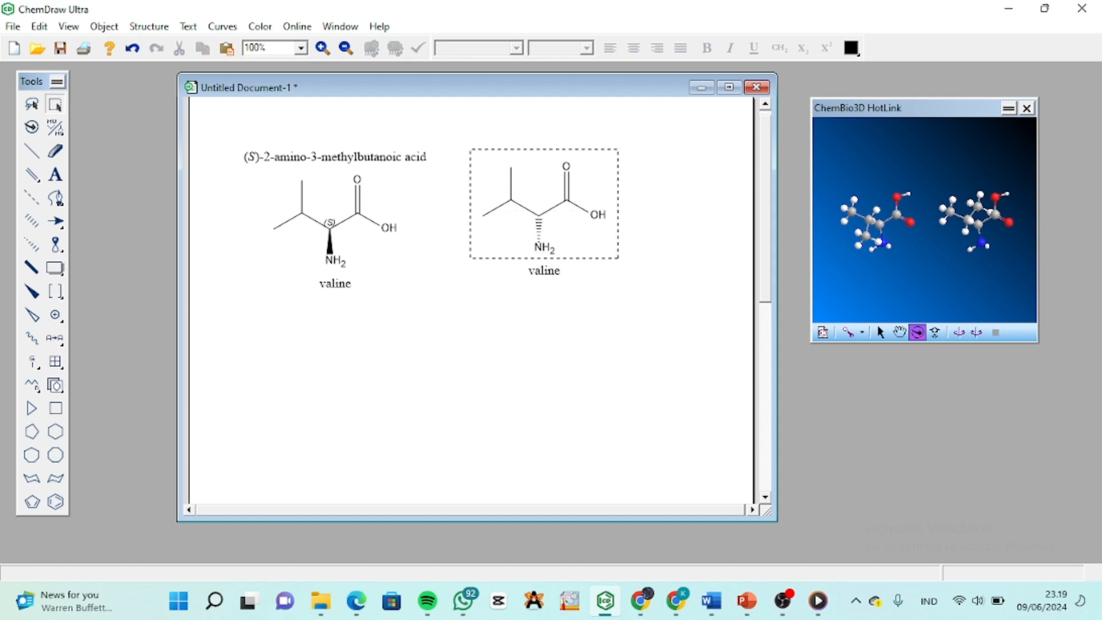
Step: Select the second valine structure and show its atom stereochemistry label
click(544, 208)
right_click(550, 212)
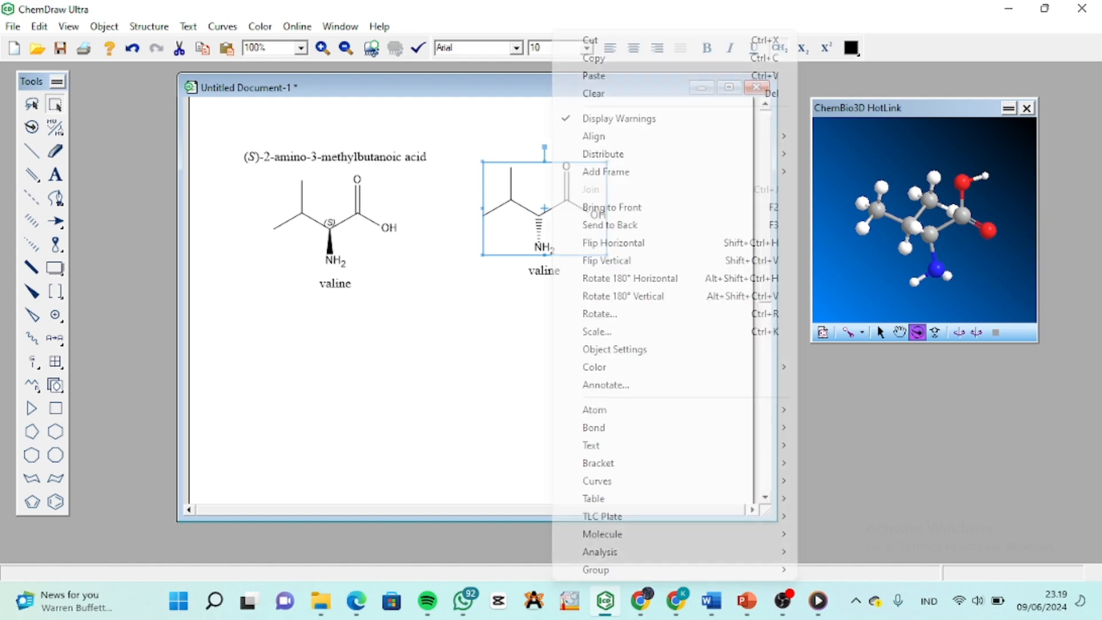
mouse_move(688, 409)
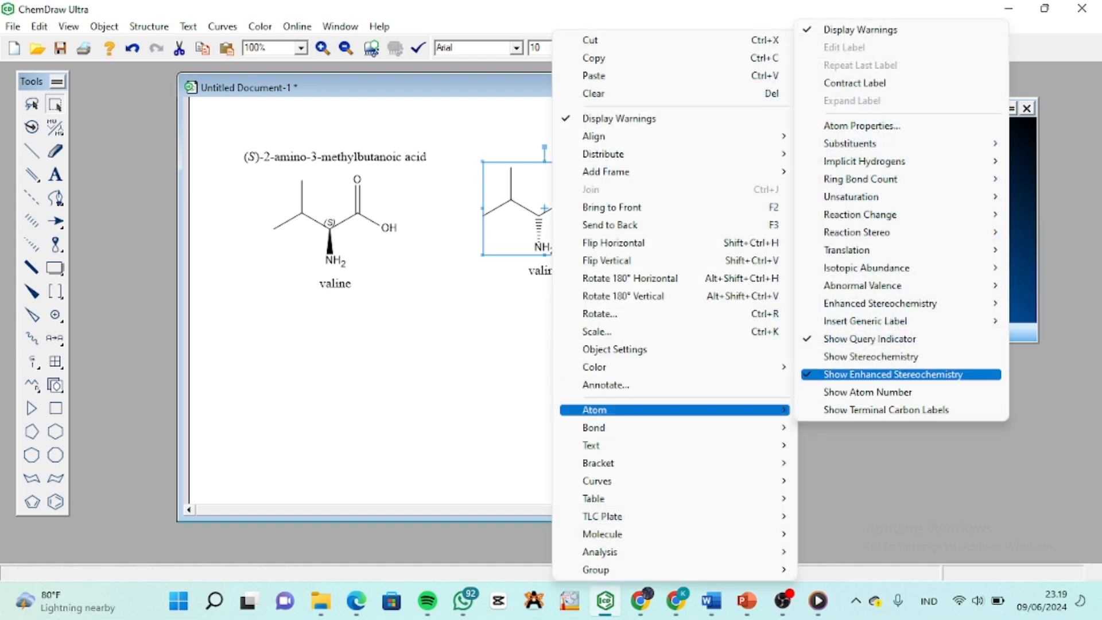
key(Return)
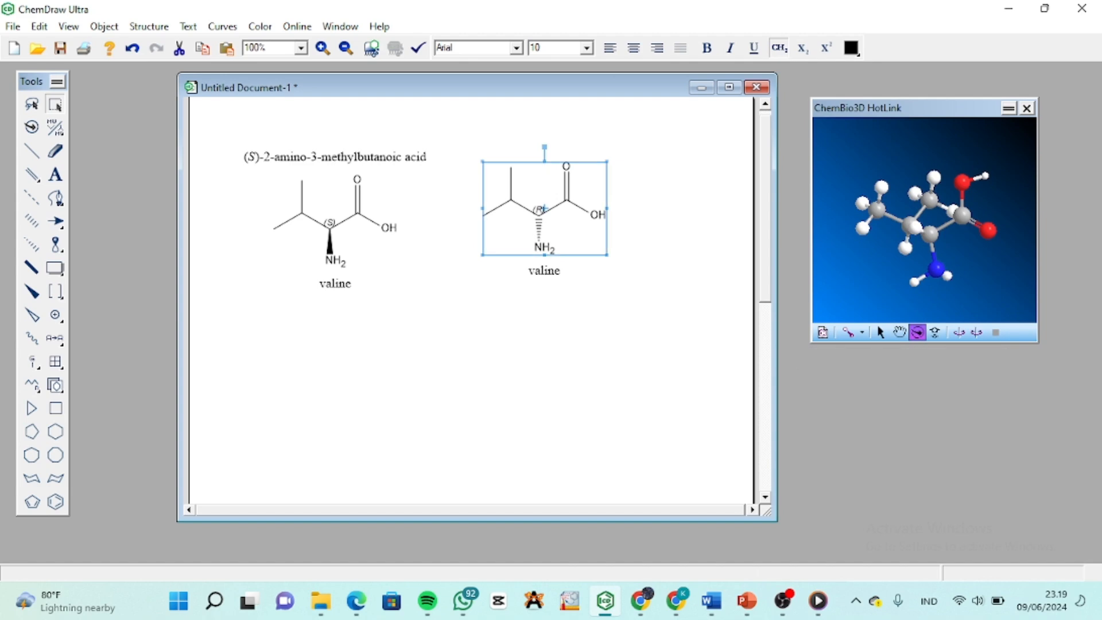
key(Escape)
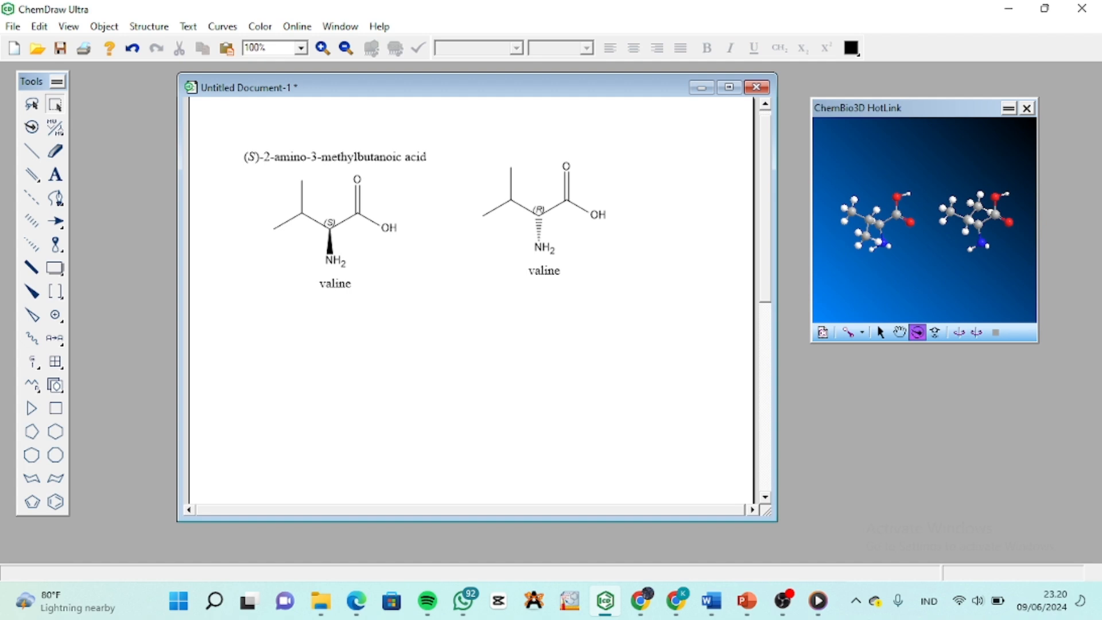
Step: Select the second valine structure with the hashed NH2 bond and convert it to its chemical name
drag(467, 145, 629, 256)
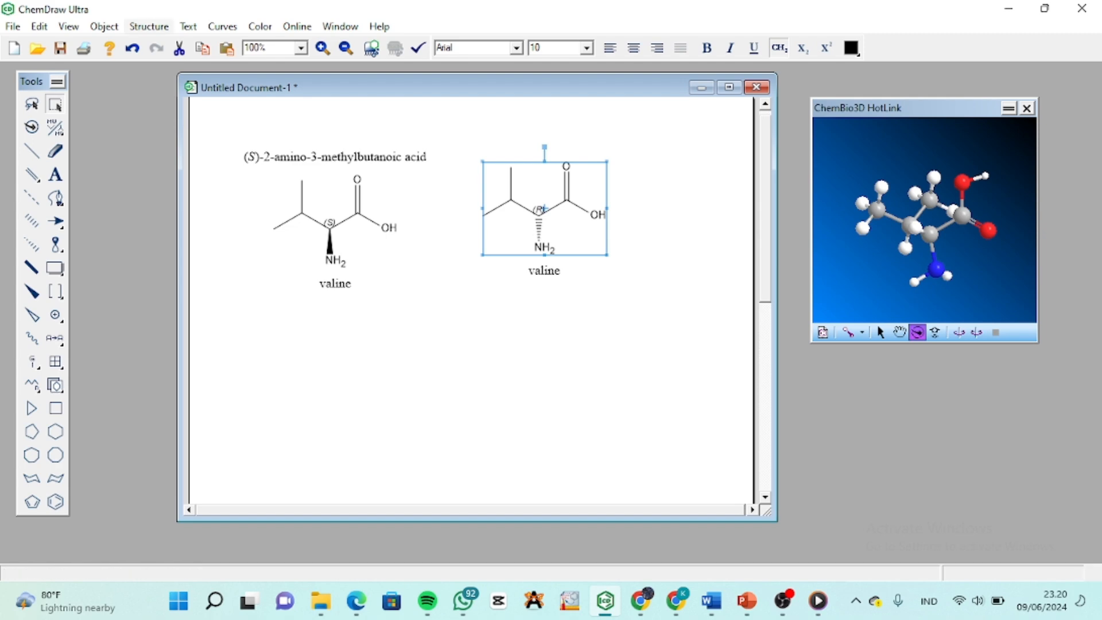
click(149, 27)
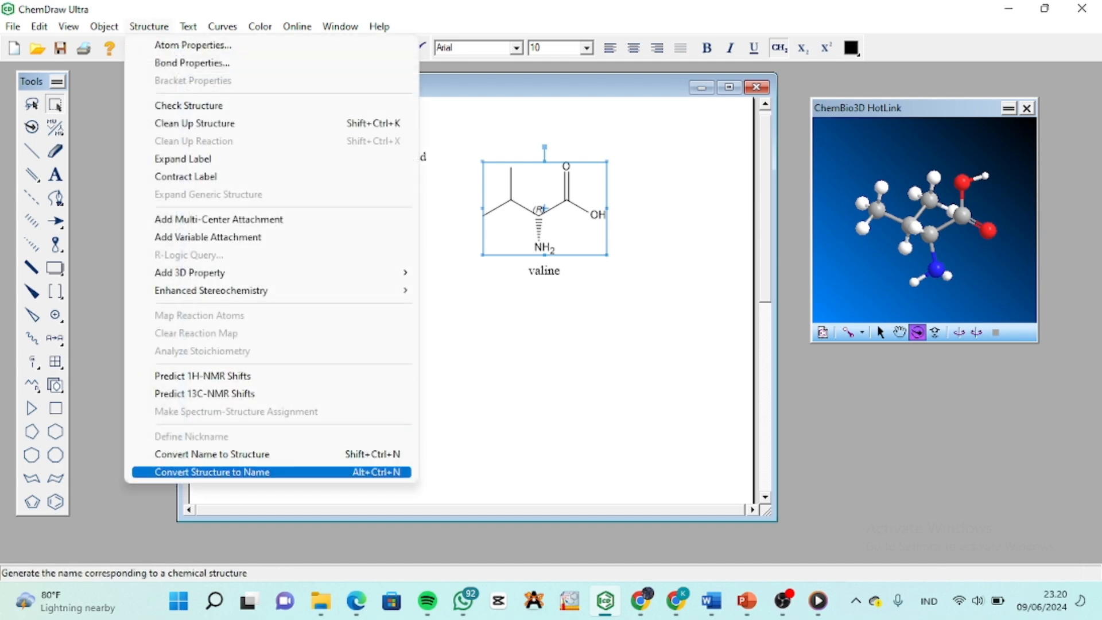
click(212, 471)
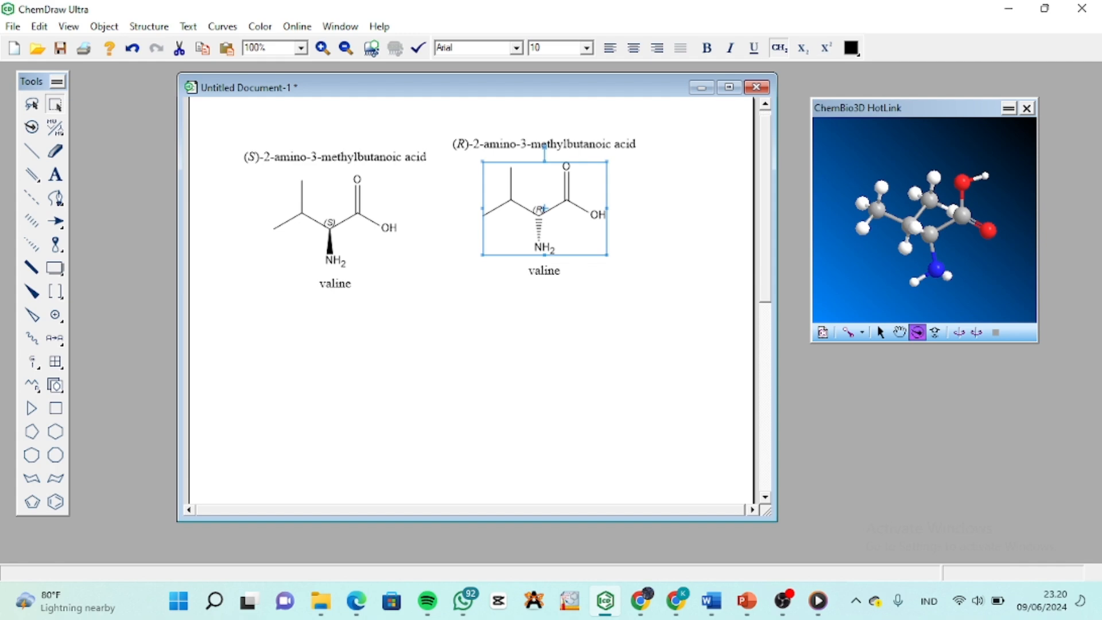
key(Escape)
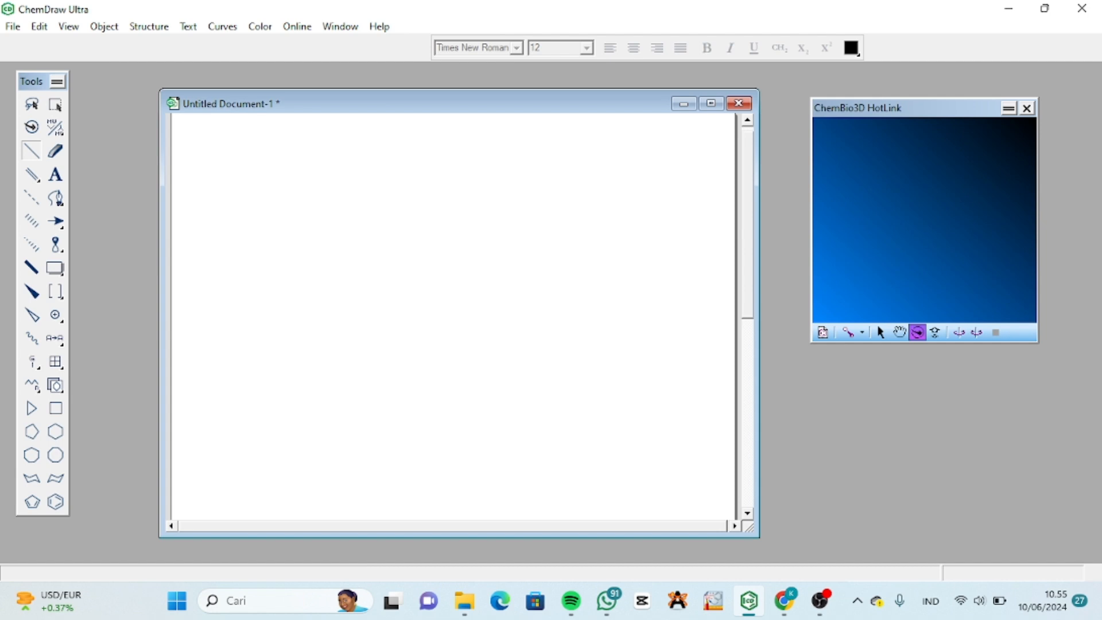
Step: Draw a horizontal single bond in the page's upper-left area with two diagonal single bonds branching from each end
click(225, 182)
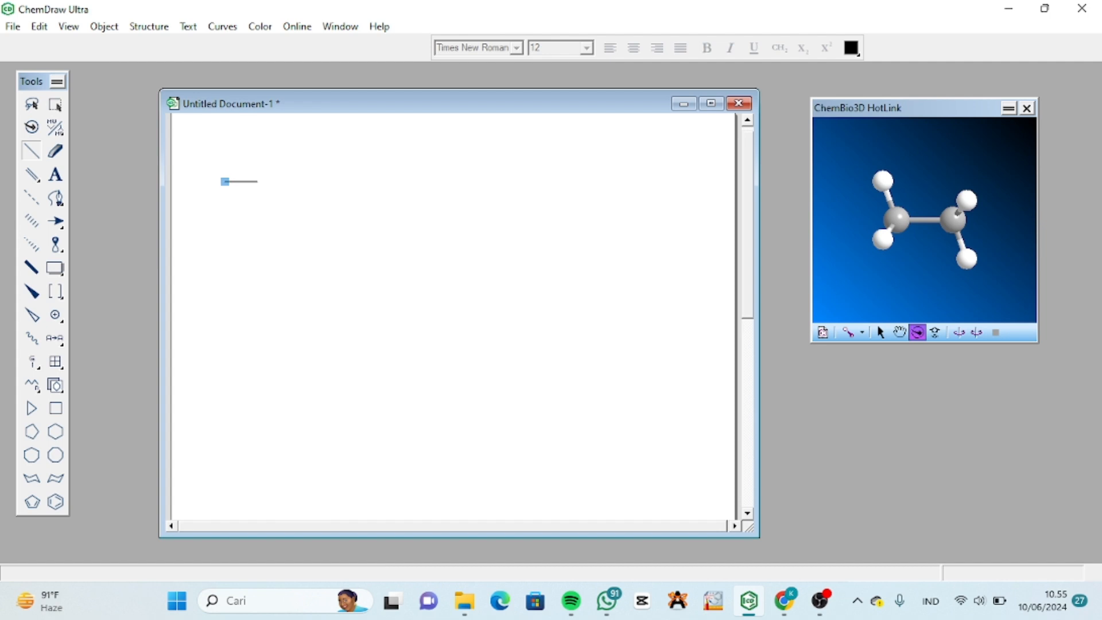
click(225, 182)
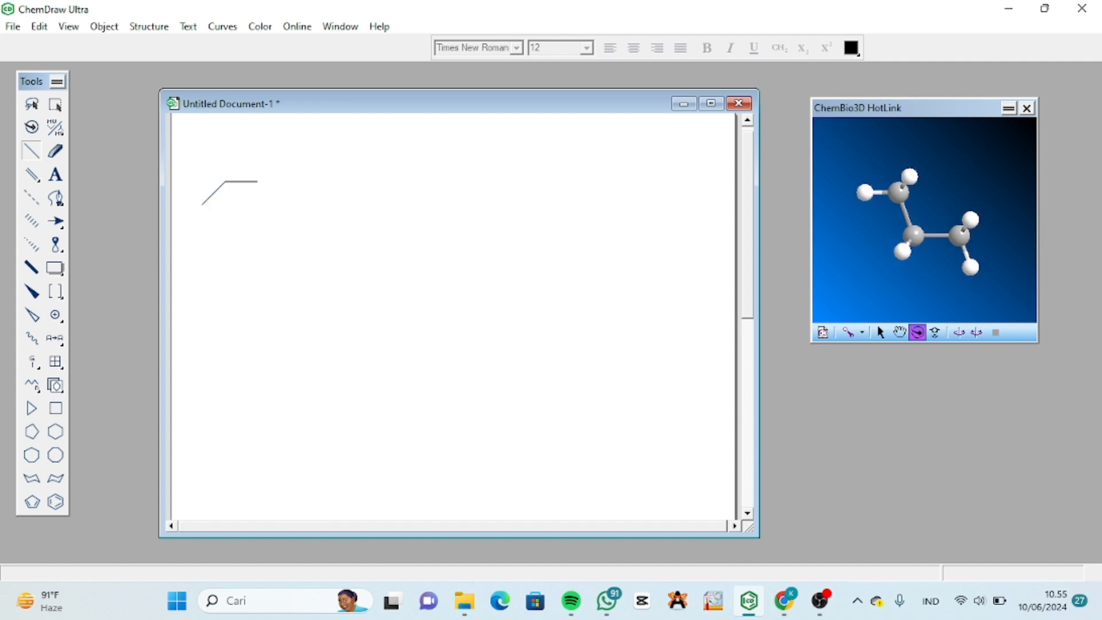
drag(257, 182, 280, 205)
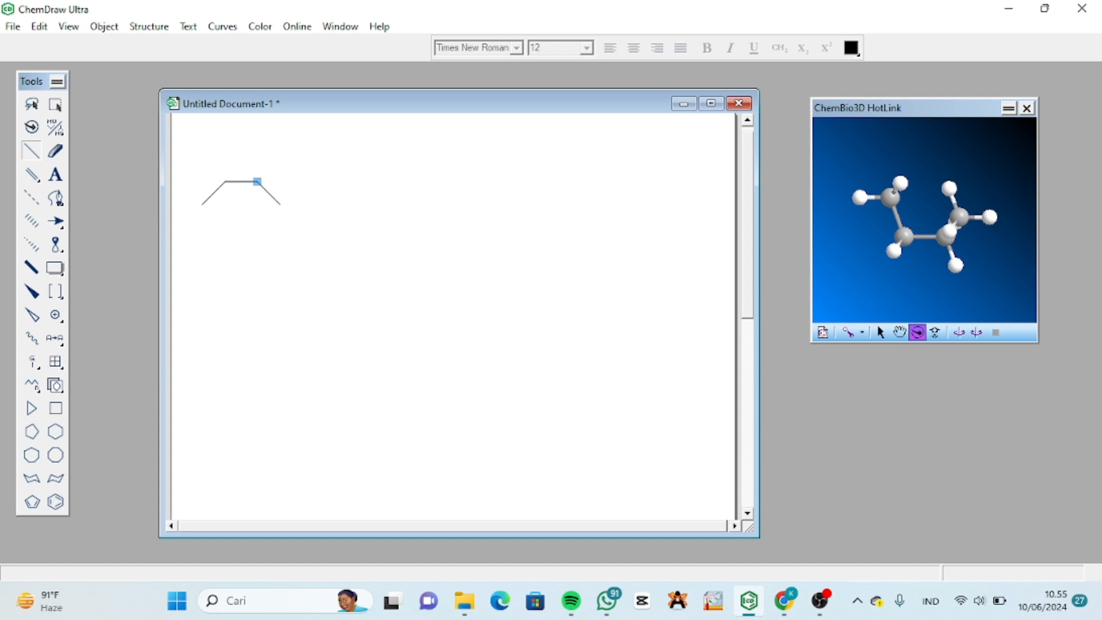
click(257, 181)
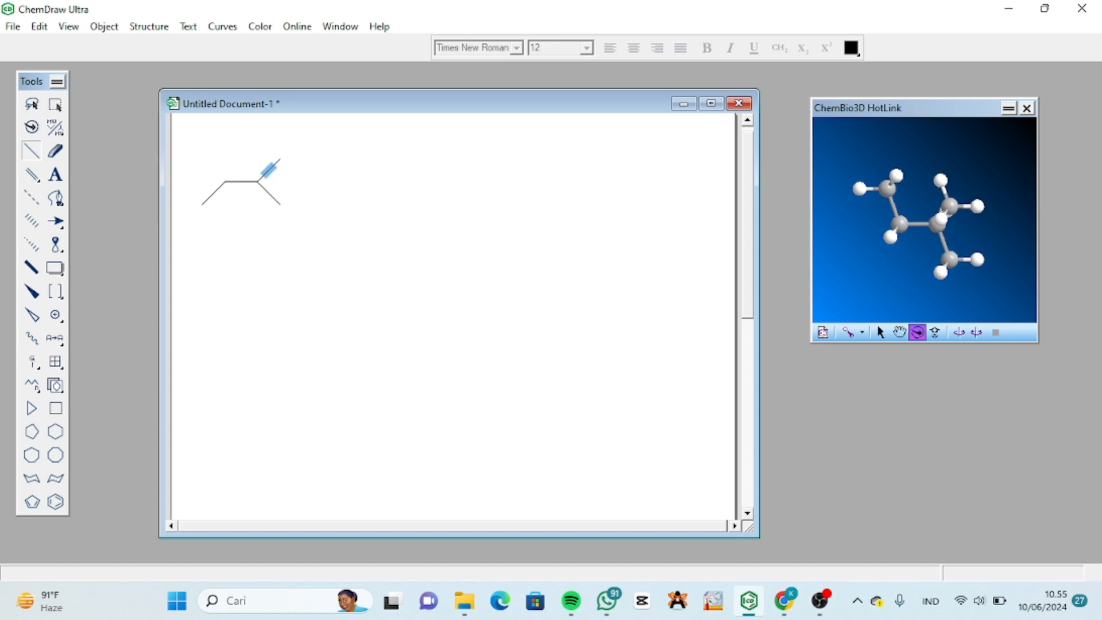
click(225, 181)
drag(209, 153, 202, 159)
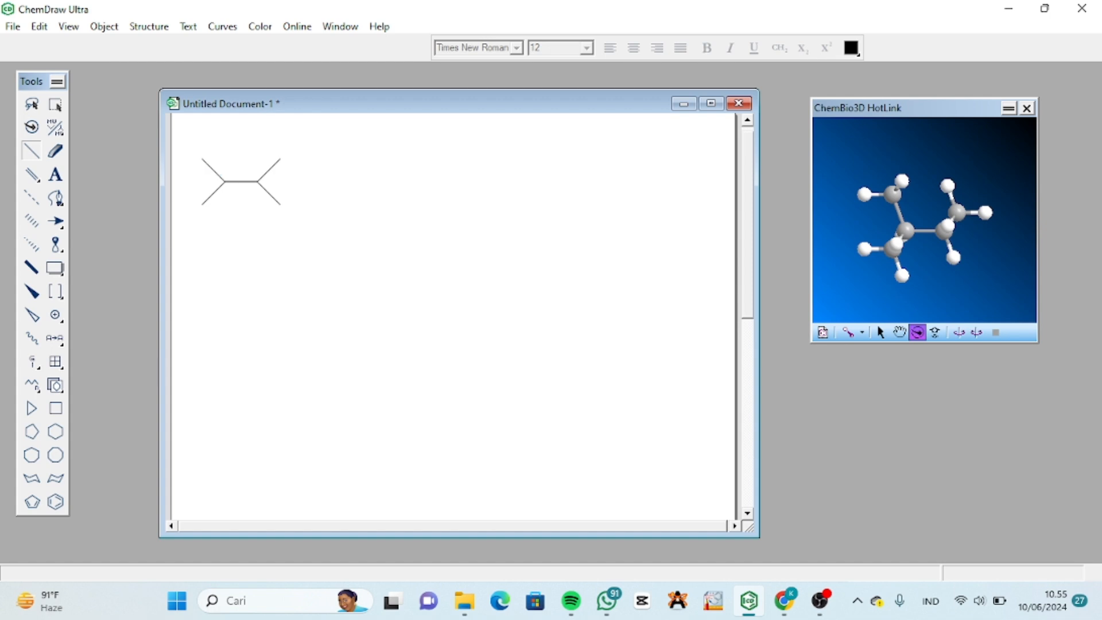
Step: Change the central horizontal bond of the branched skeleton to a double bond
click(55, 150)
click(32, 175)
click(241, 182)
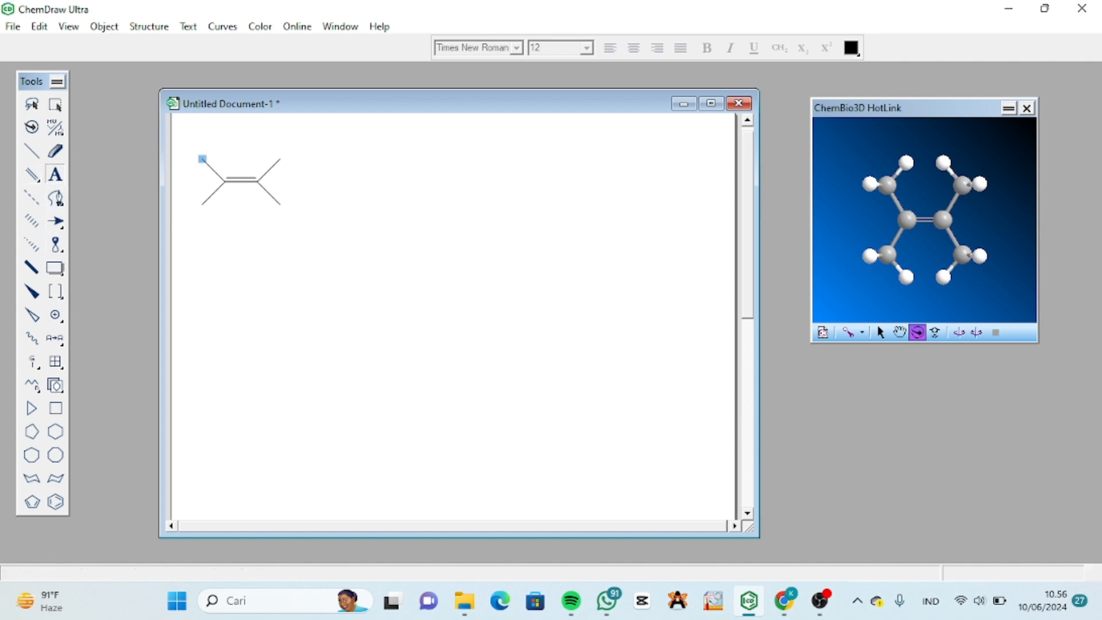
Step: Label the skeleton's upper-left end atom CH3 and its lower-left end atom H
click(202, 159)
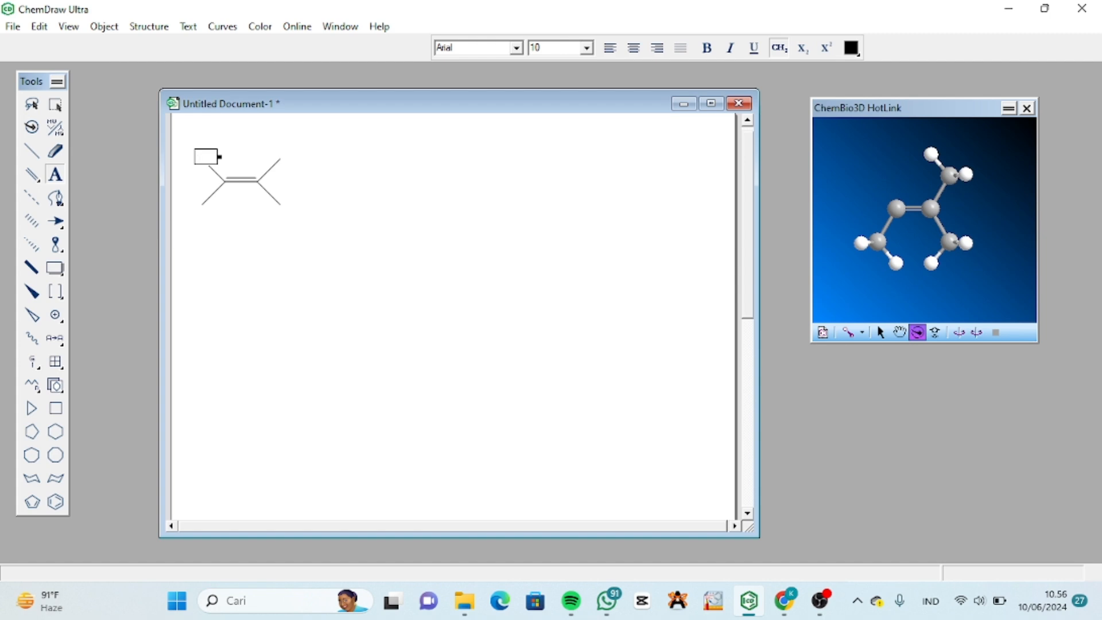
text(CH3)
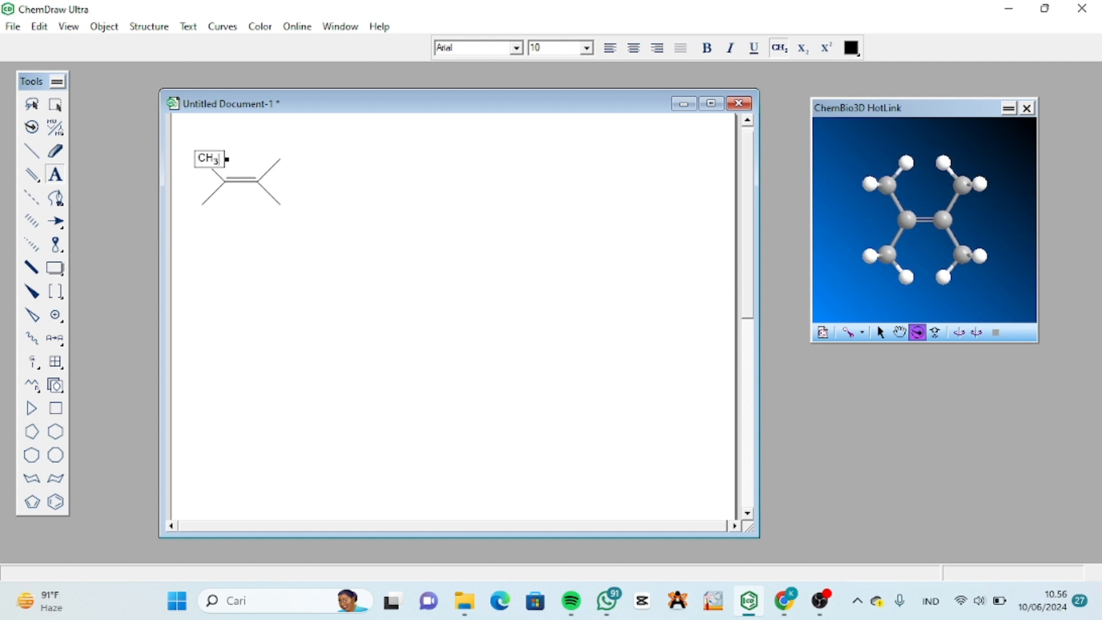
click(202, 203)
text(H)
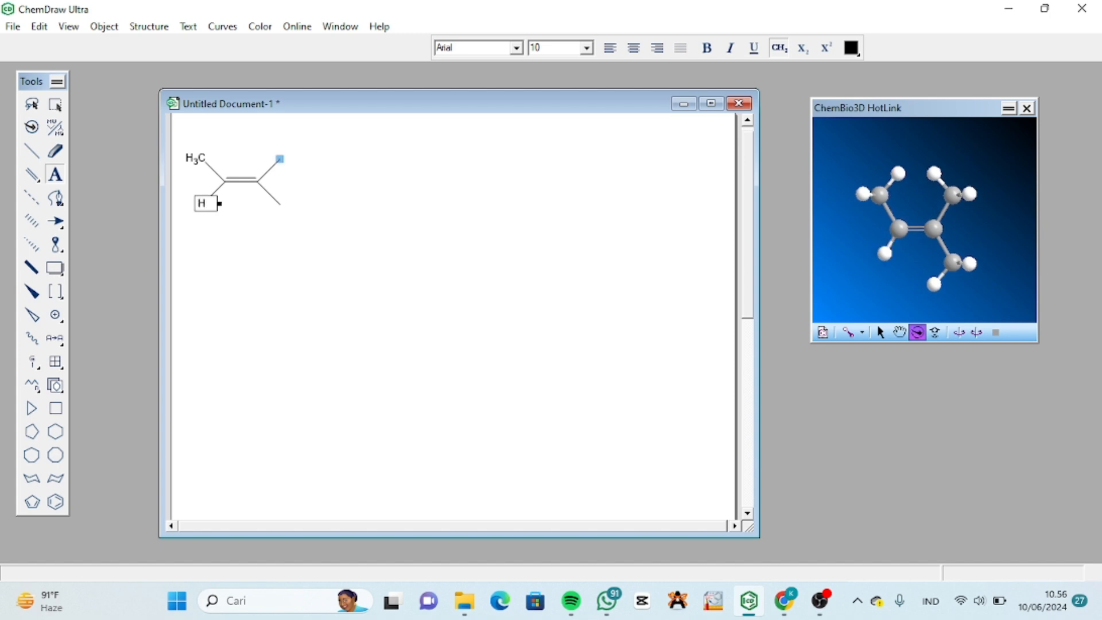
Step: Label the skeleton's upper-right end atom Cl and its lower-right end atom CH3
click(279, 159)
text(C)
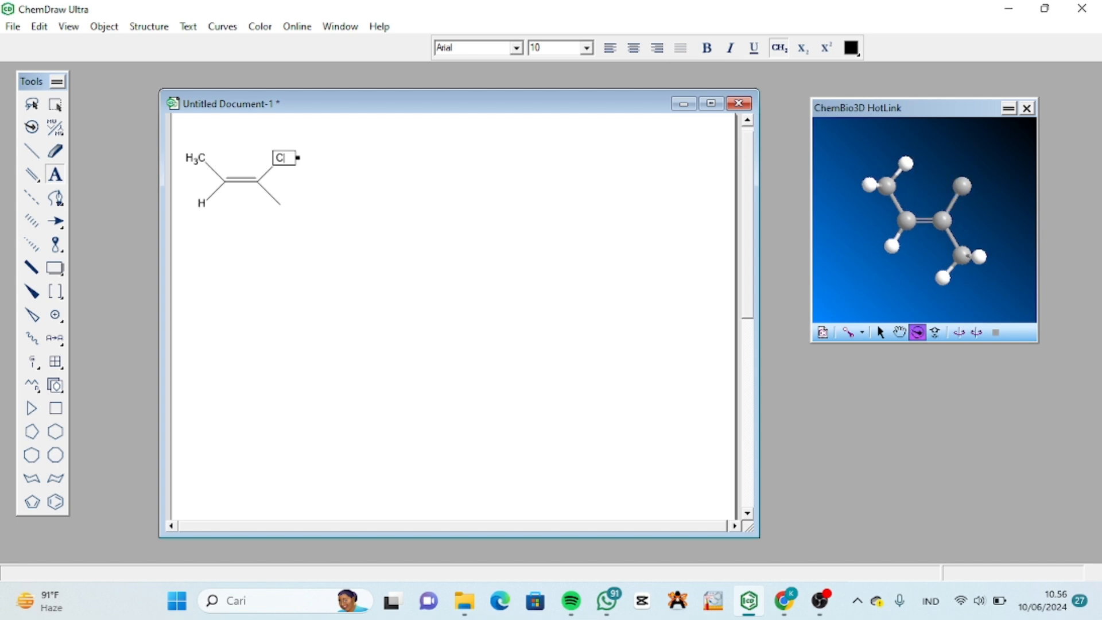
text(l)
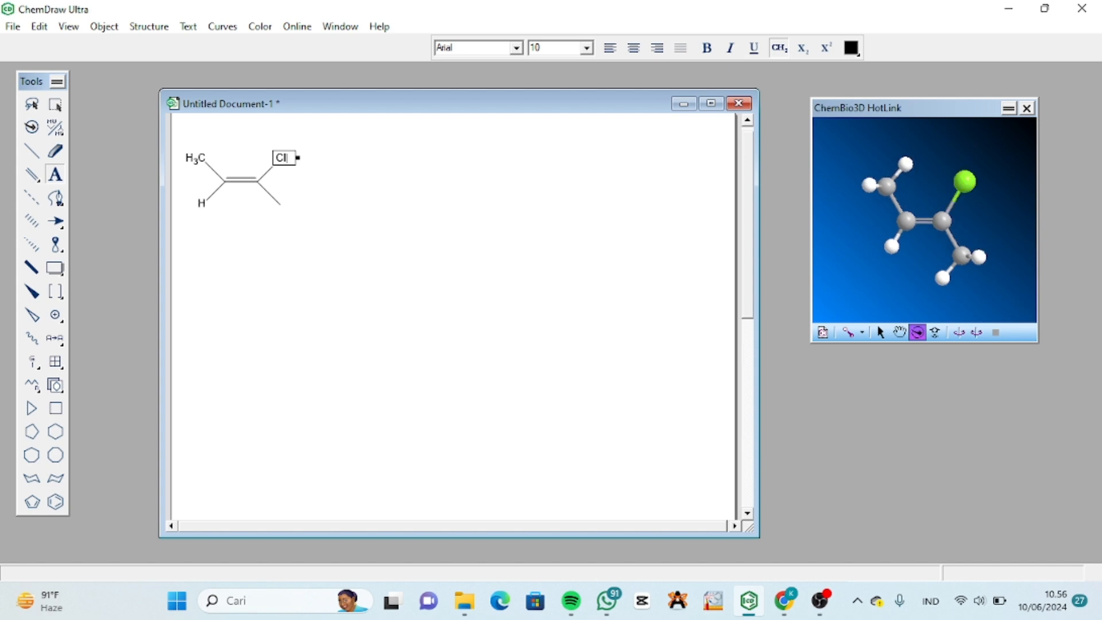
click(280, 203)
text(CH)
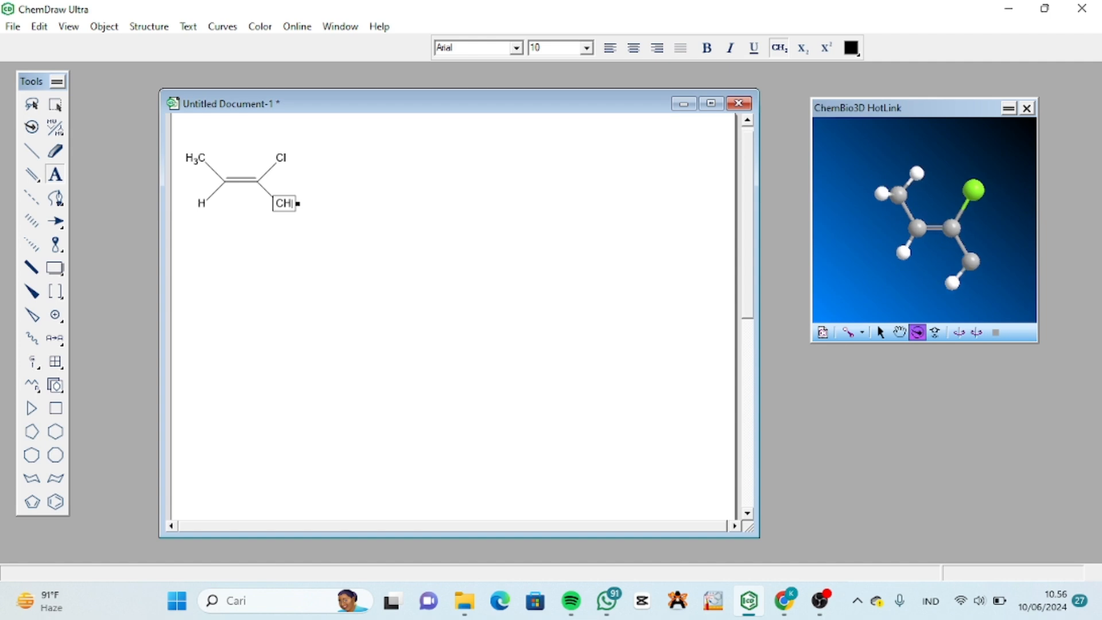
text(3)
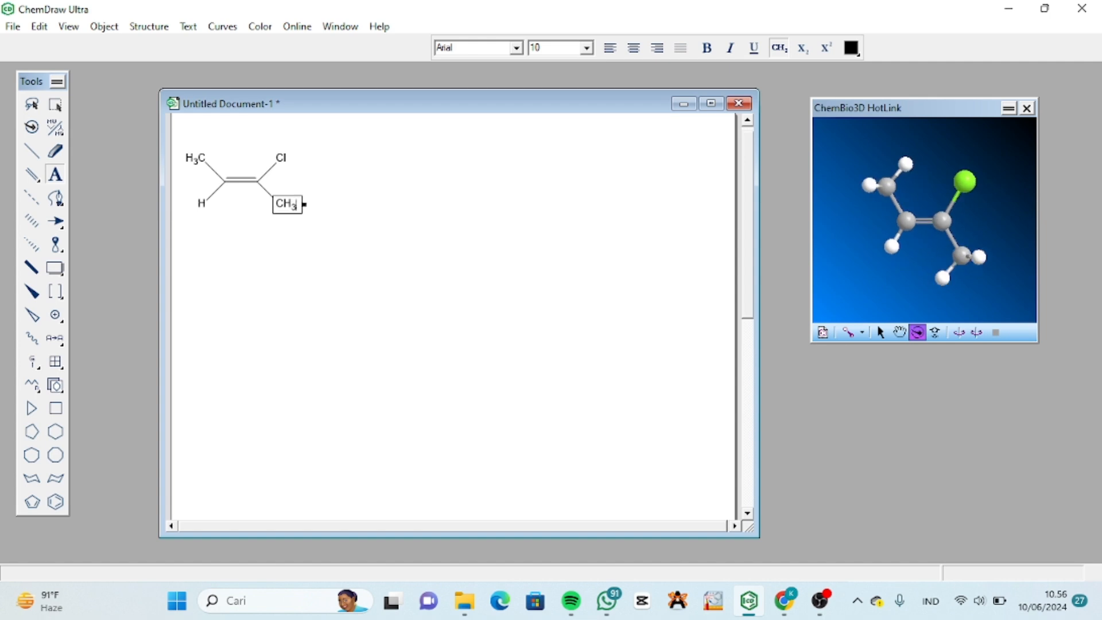
click(325, 224)
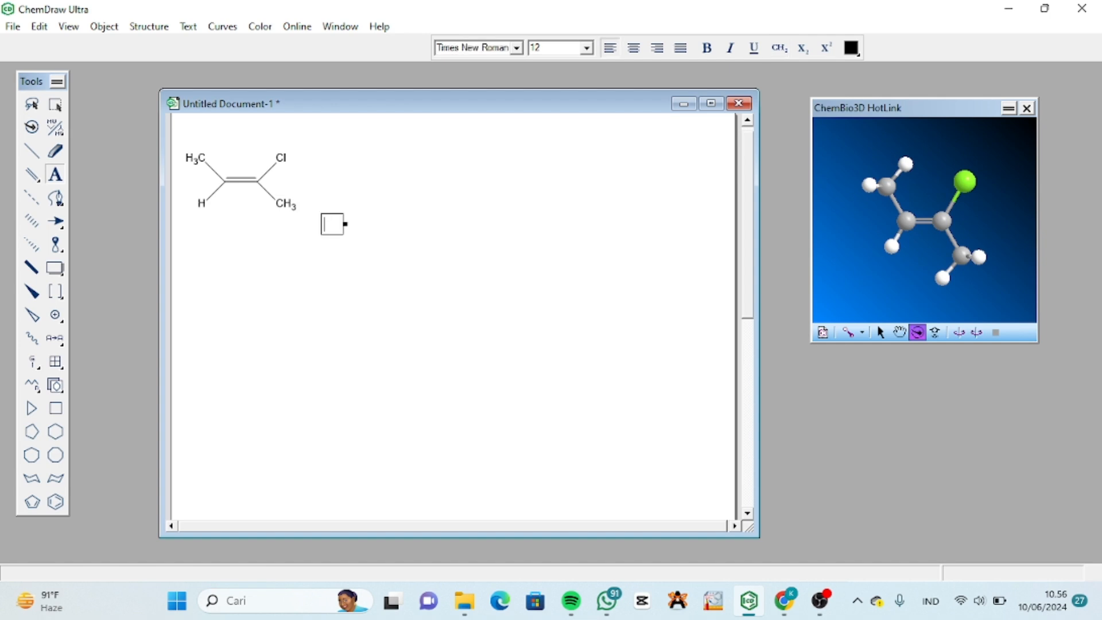
Step: Show the stereochemistry indicator on the alkene's central double bond
click(55, 105)
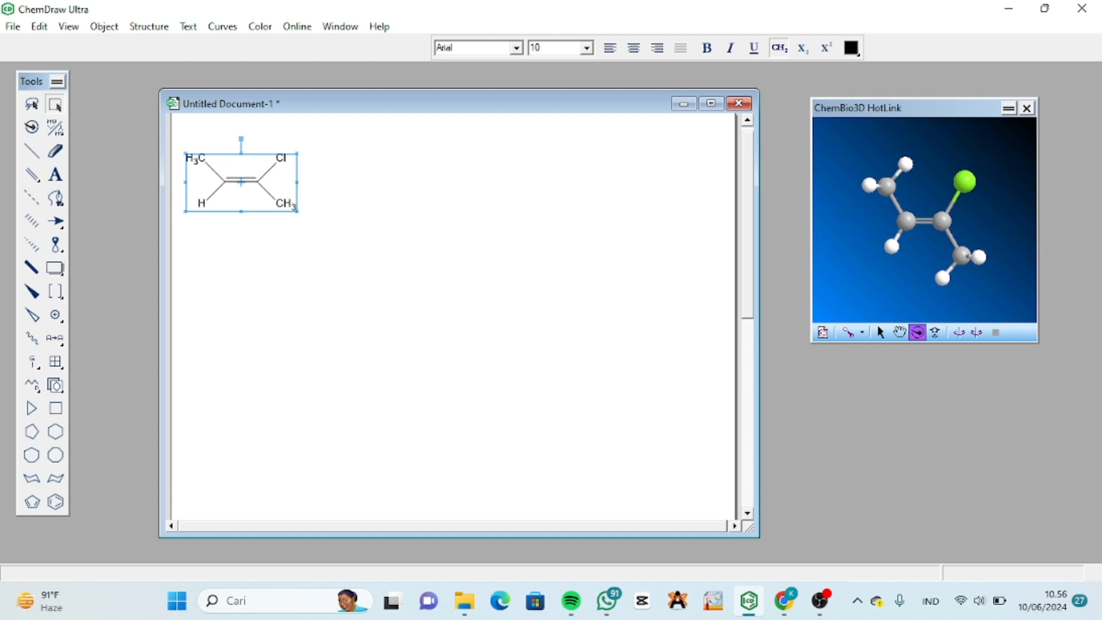
key(Escape)
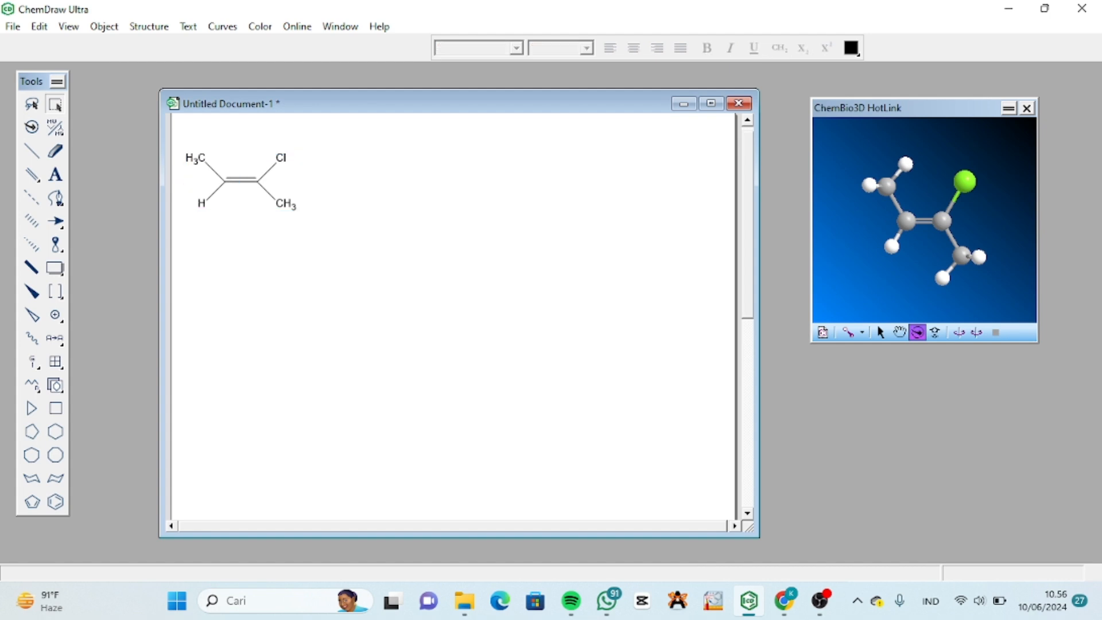
right_click(238, 179)
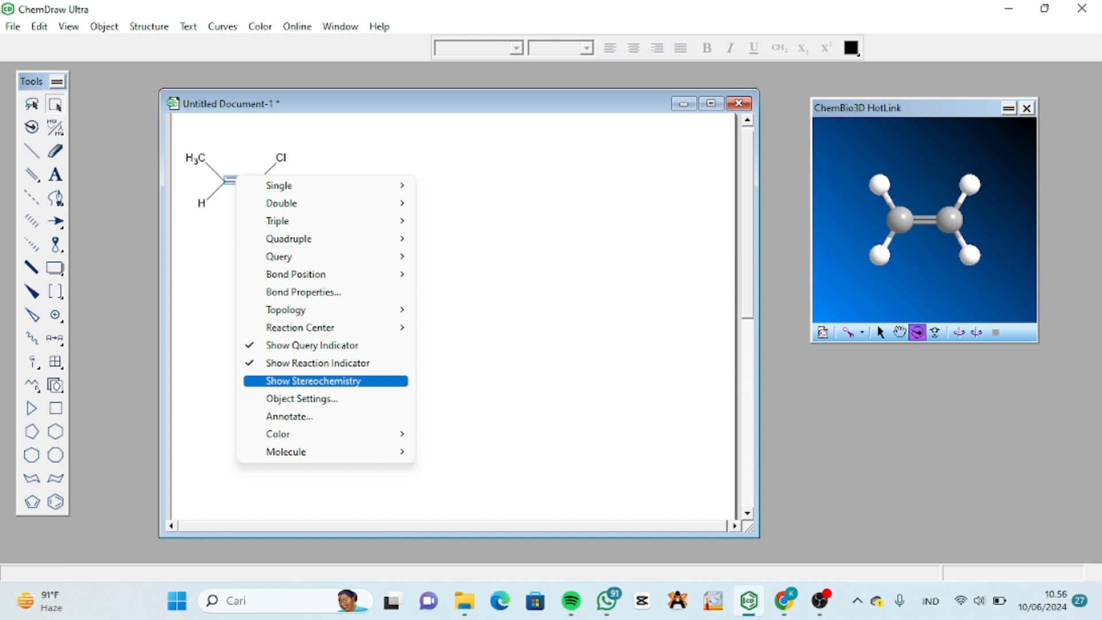
click(313, 380)
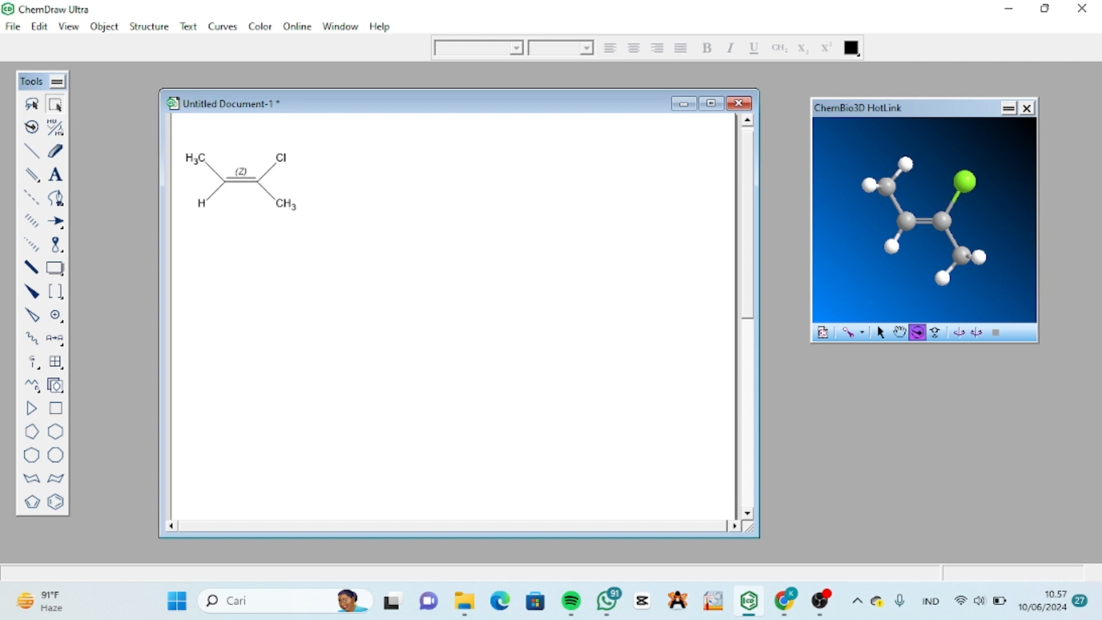
Step: Select the whole chloro-substituted alkene and convert the structure to its chemical name
drag(178, 137, 301, 214)
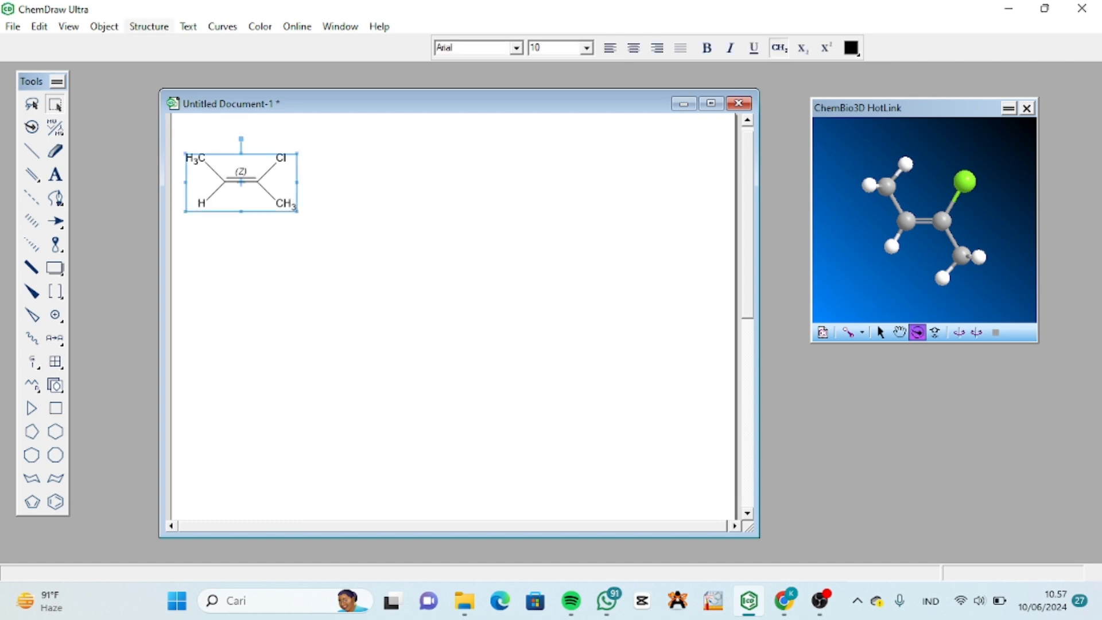
click(148, 26)
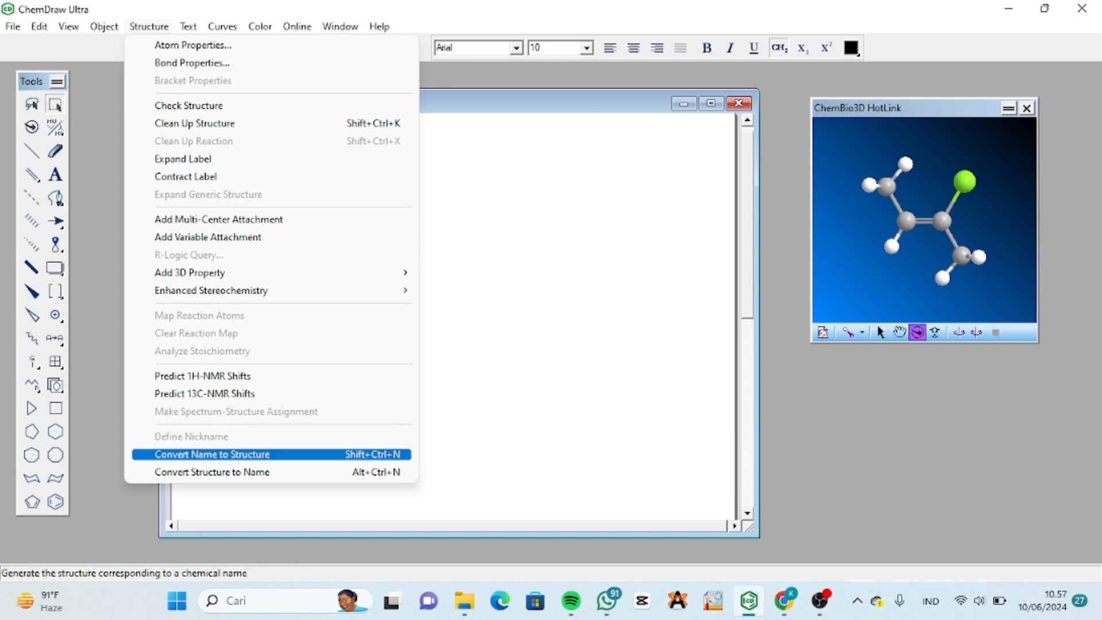
click(212, 472)
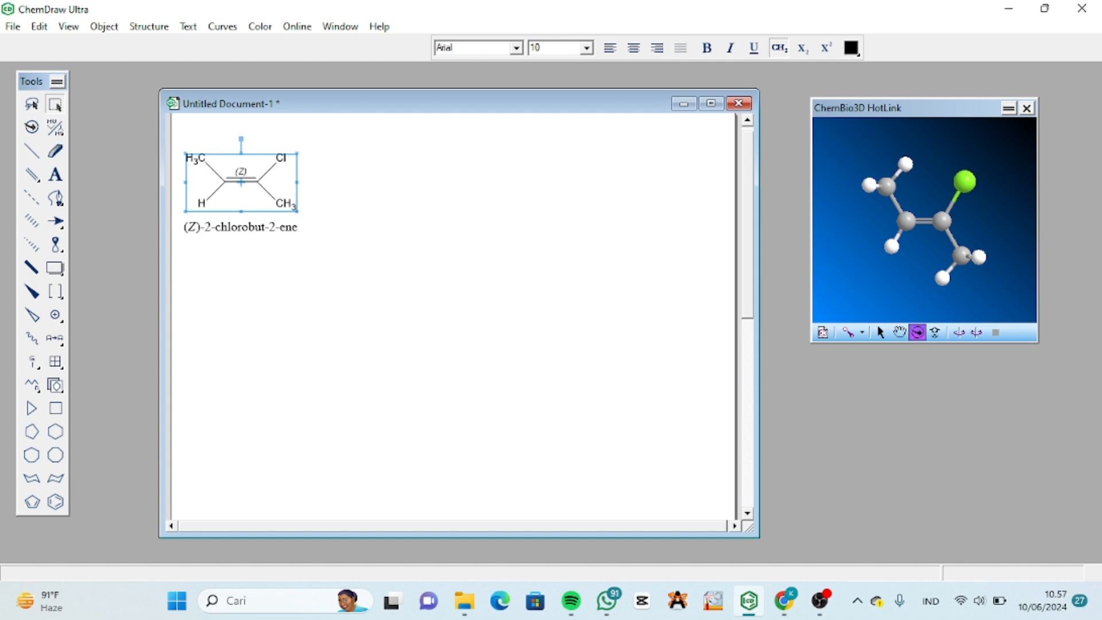
key(Escape)
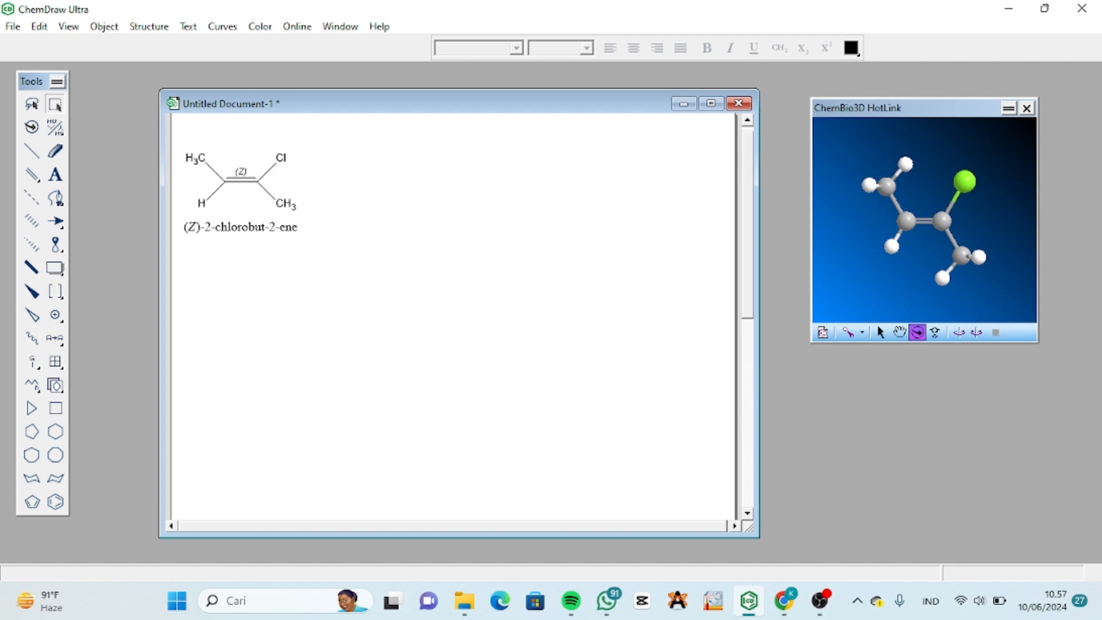
Step: Duplicate the alkene to the right of the original and relabel the copy's upper-left atom H and lower-left atom CH3
drag(180, 134, 303, 214)
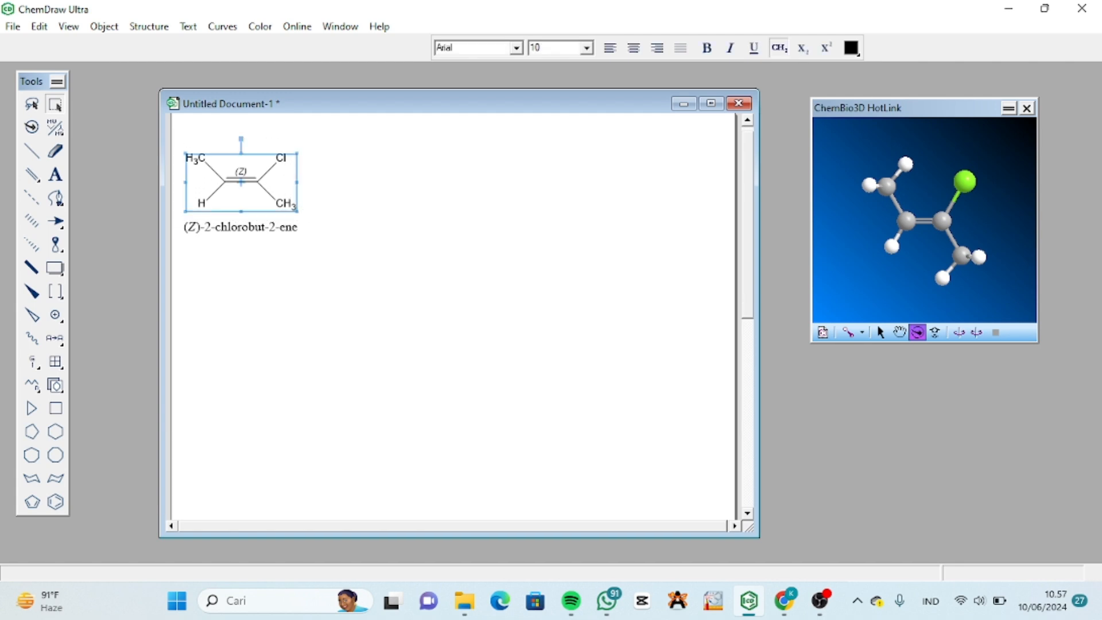
drag(241, 181, 428, 181)
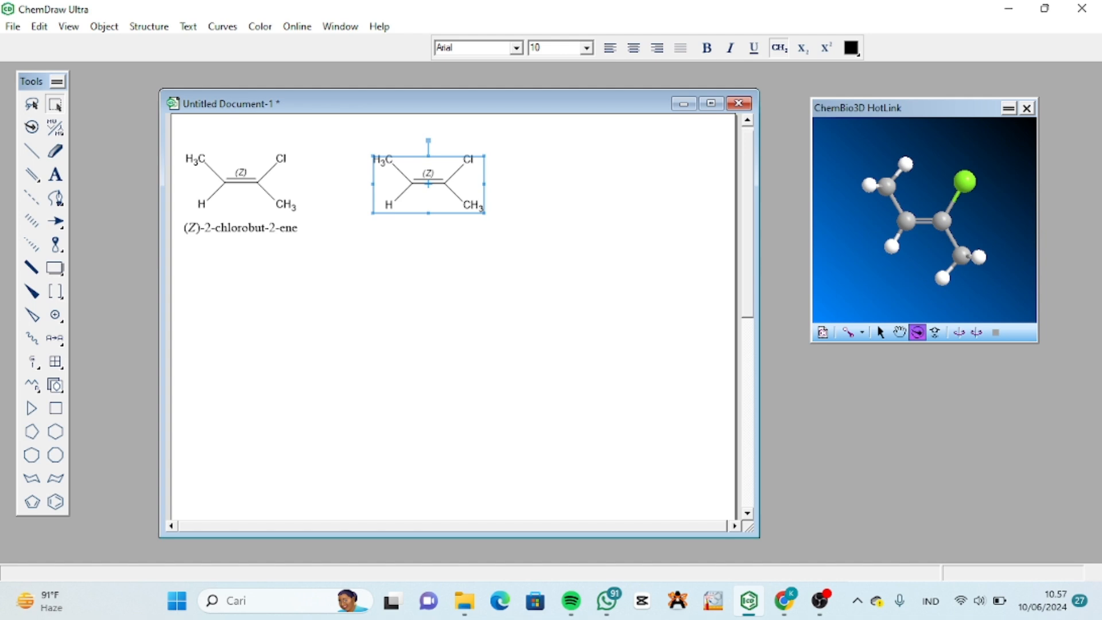
click(55, 174)
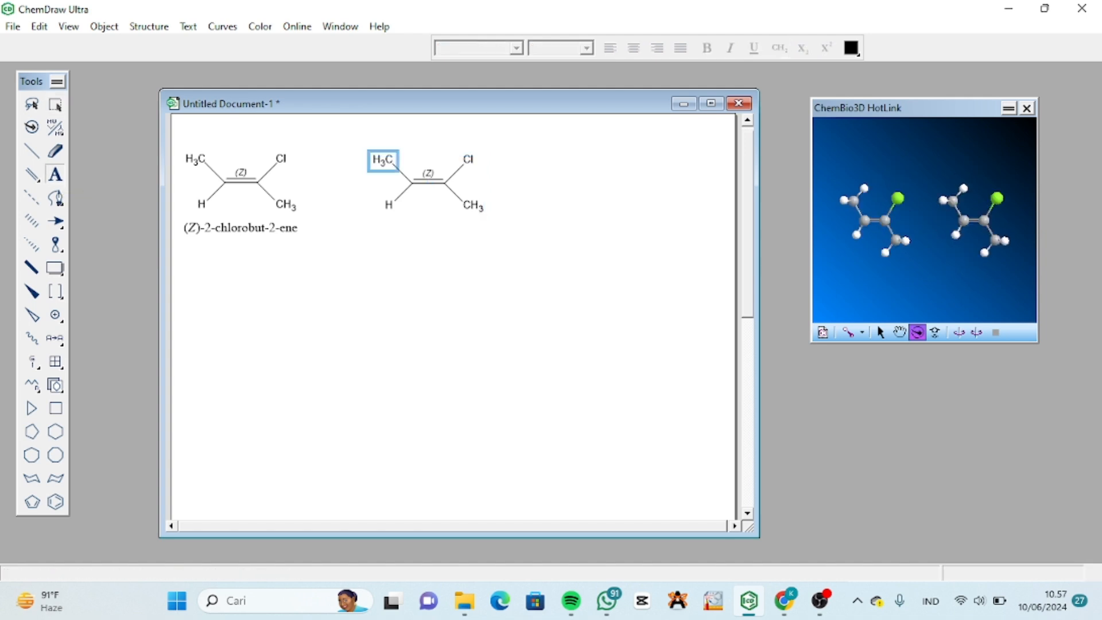
click(383, 160)
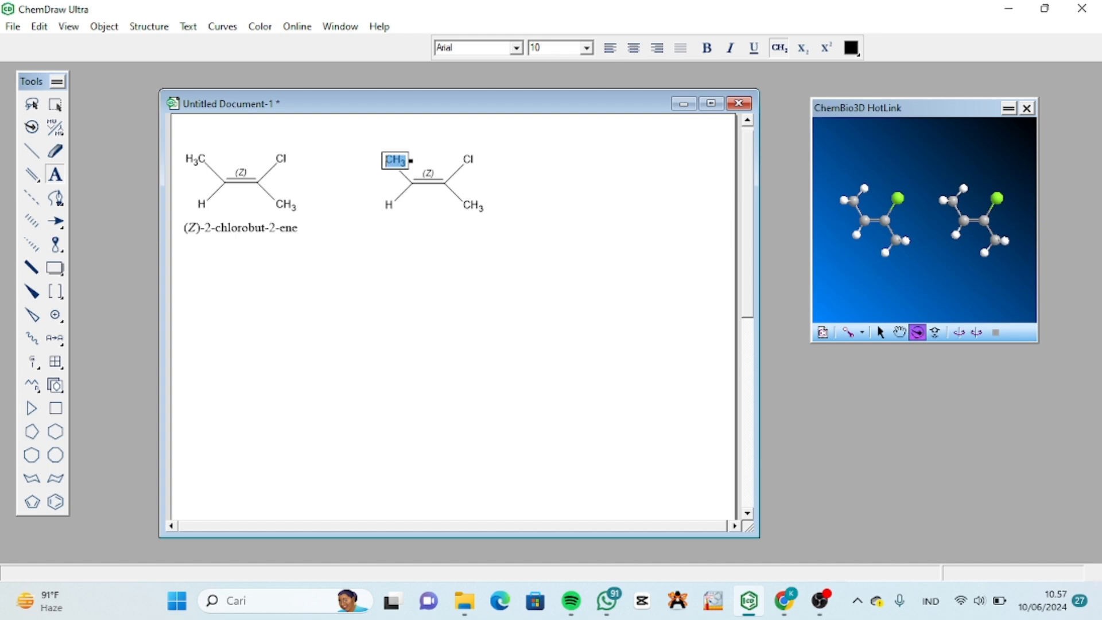
text(H)
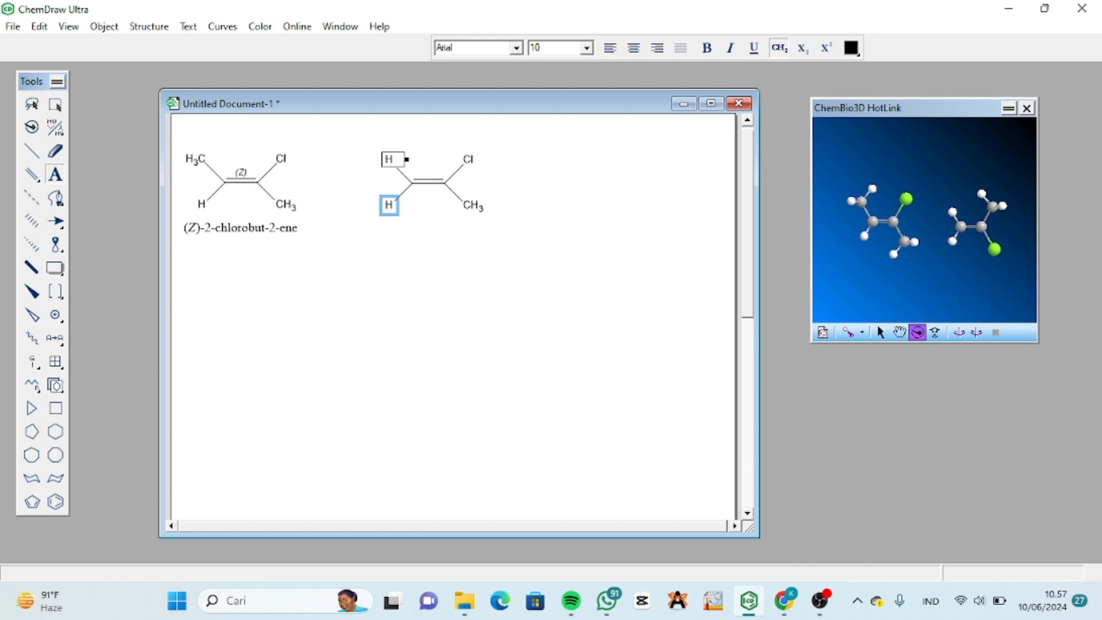
click(390, 205)
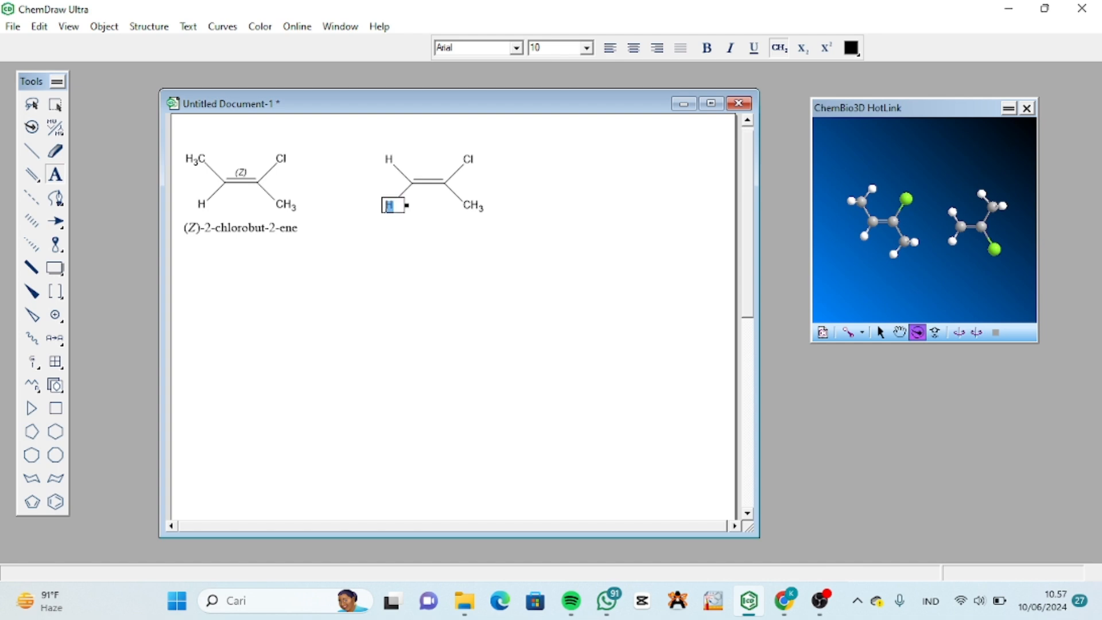
text(CH3)
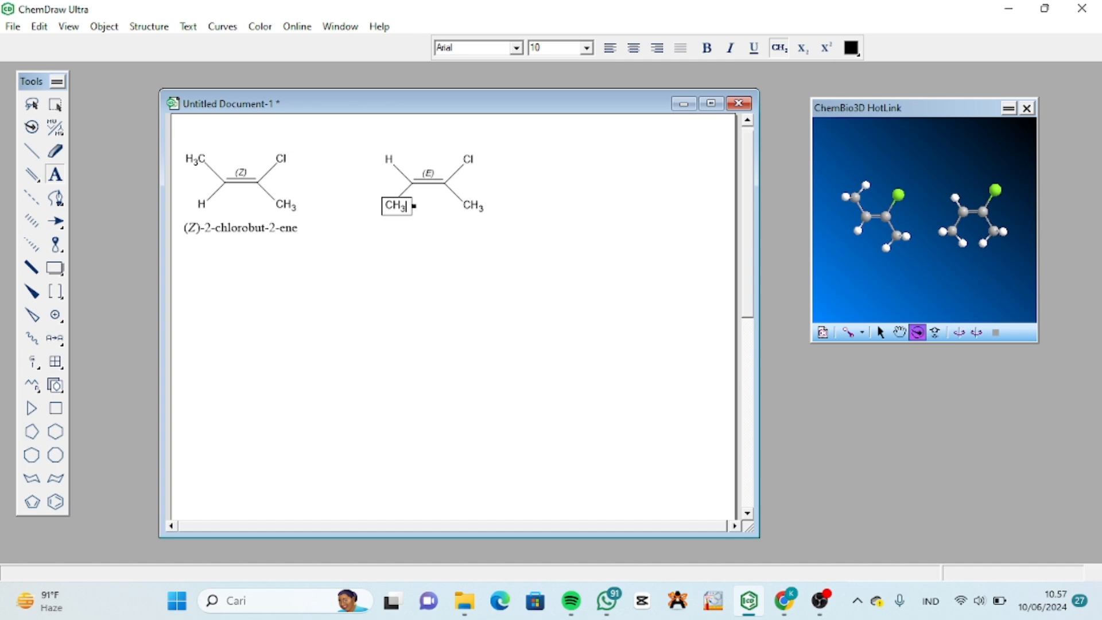
click(408, 246)
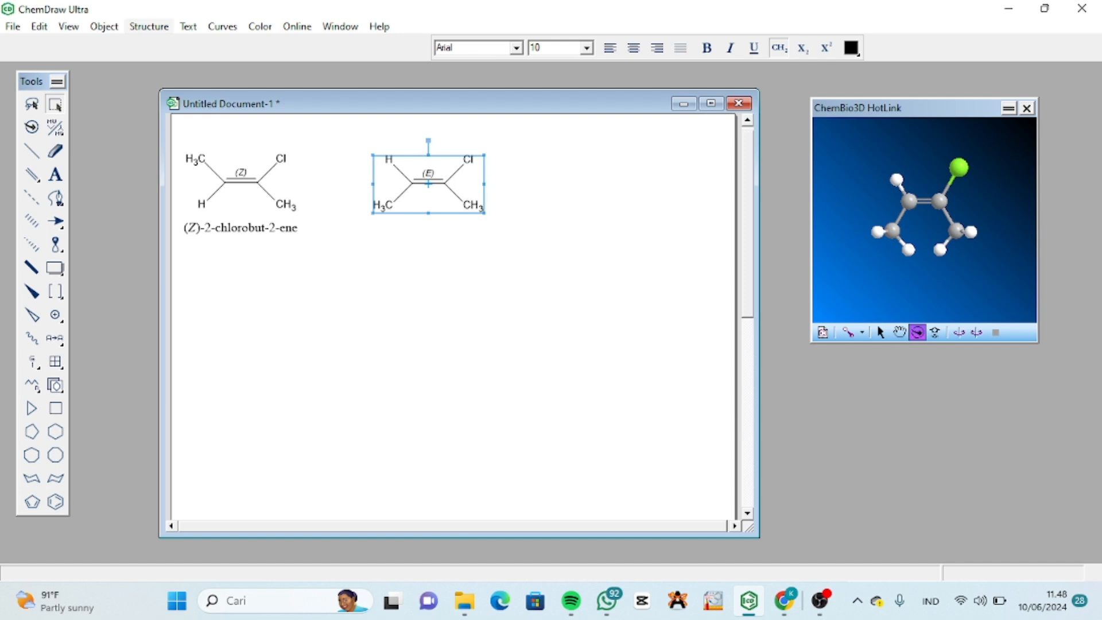
Step: Convert the selected copy of the alkene to its chemical name
click(149, 26)
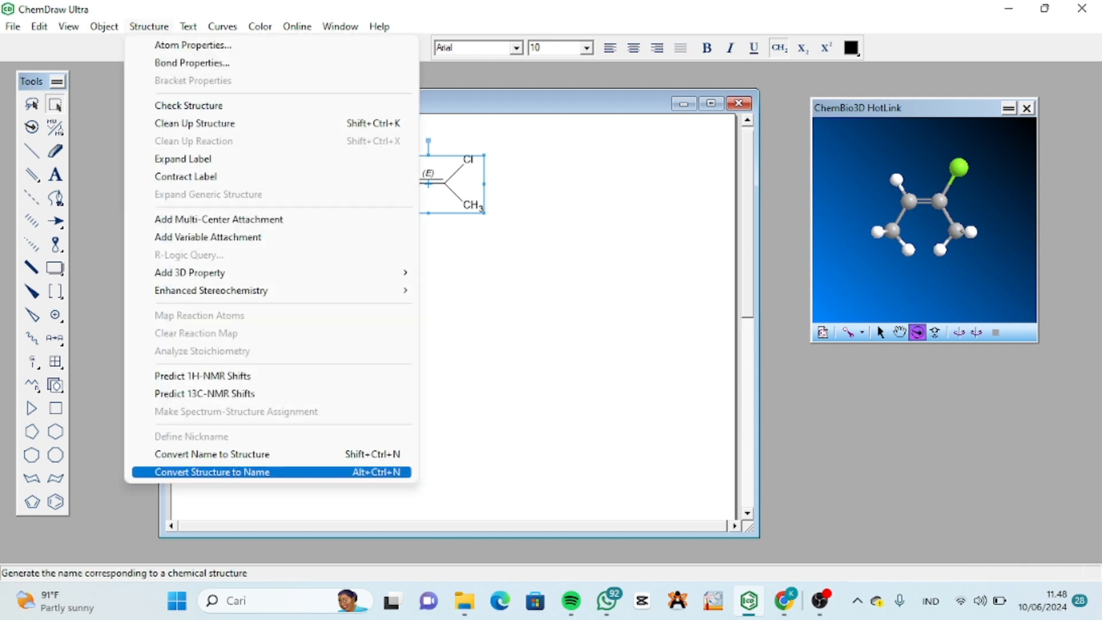
key(Return)
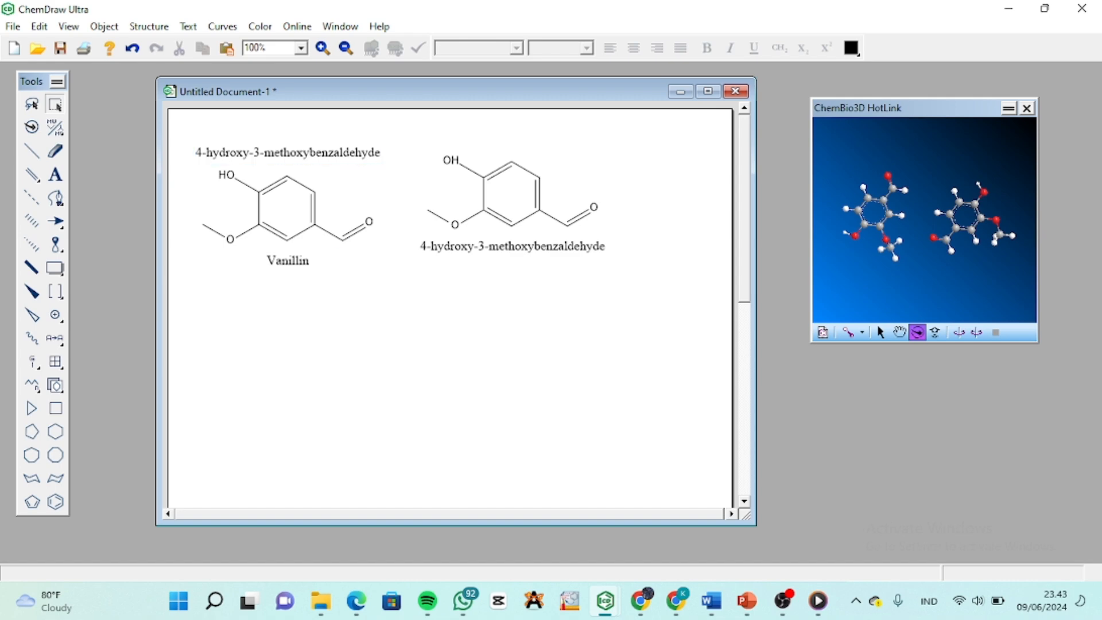
Step: Select the structure captioned Vanillin and generate its 3D model on the page
drag(198, 165, 384, 250)
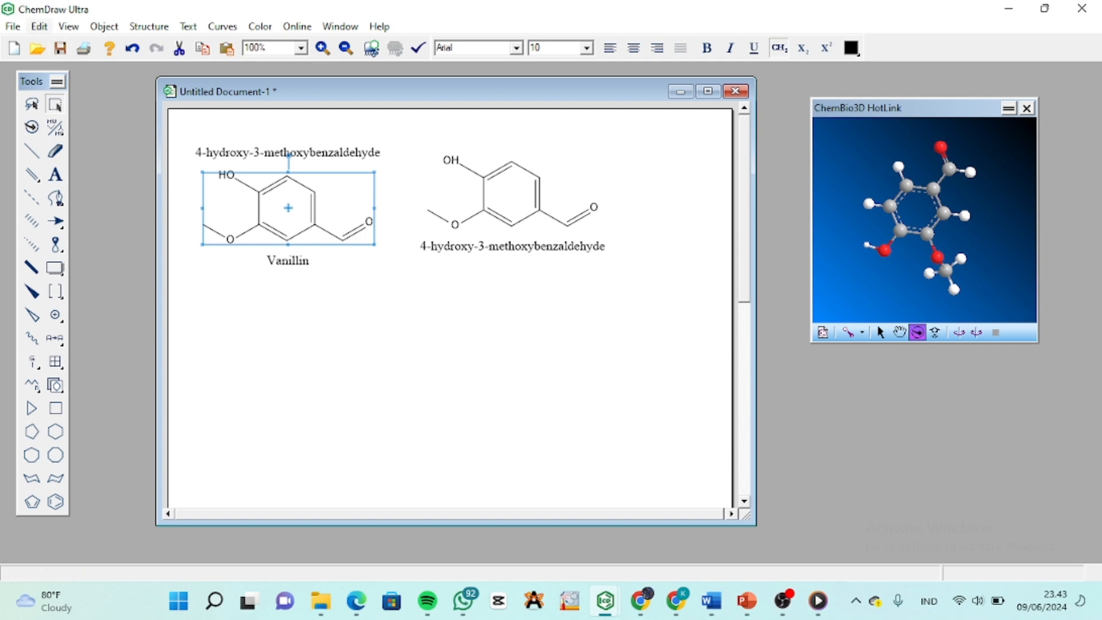
click(39, 27)
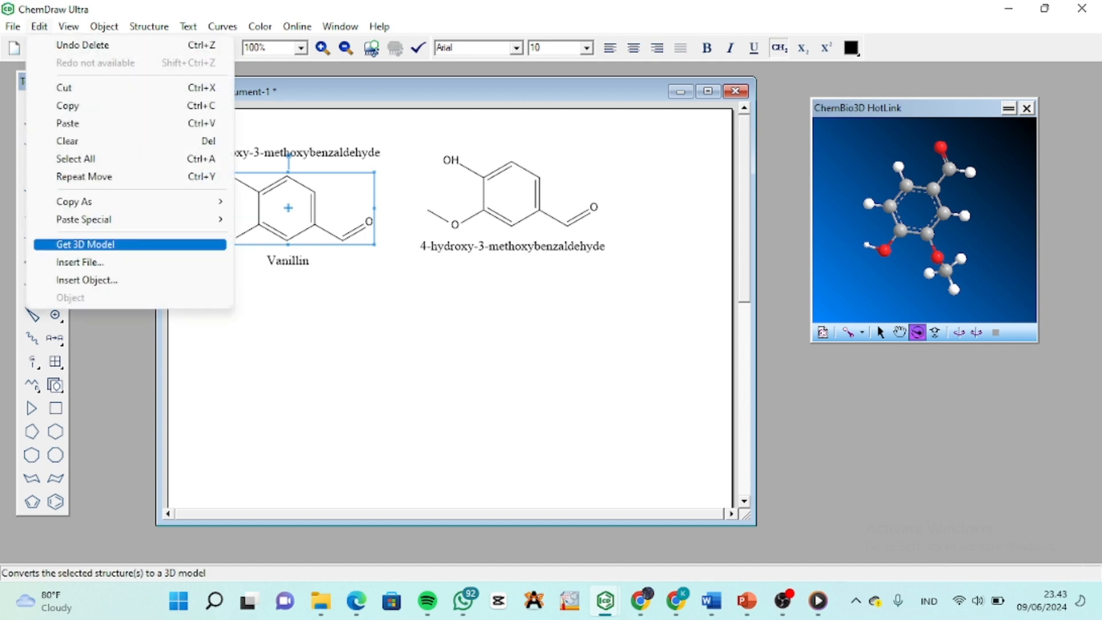
click(85, 244)
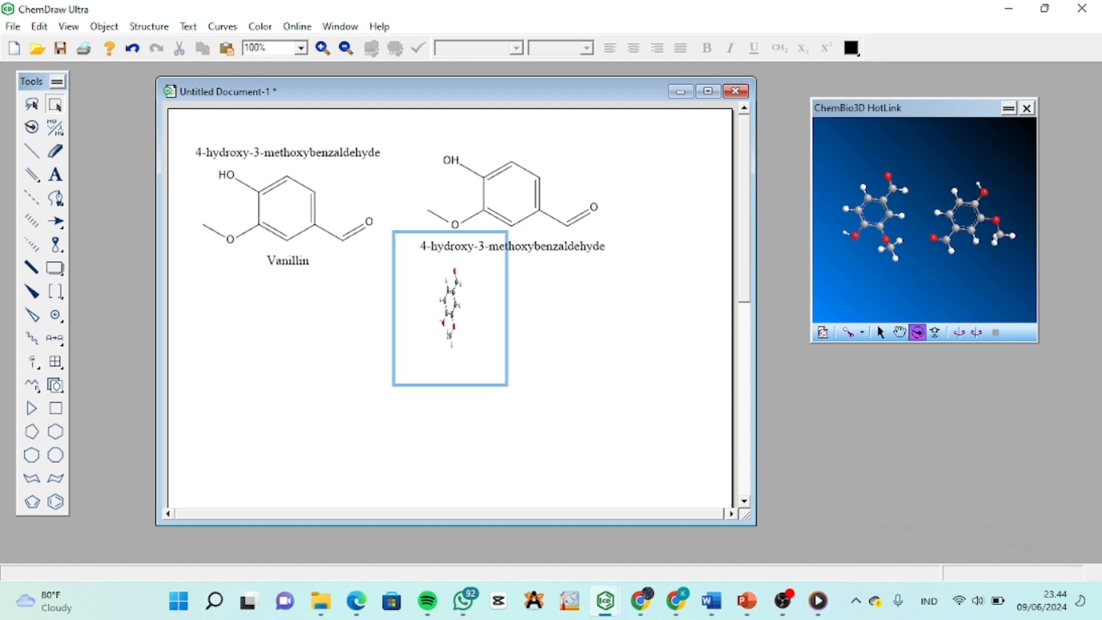
Step: Move the 3D model beneath the Vanillin structure and enlarge its frame
drag(450, 310, 366, 316)
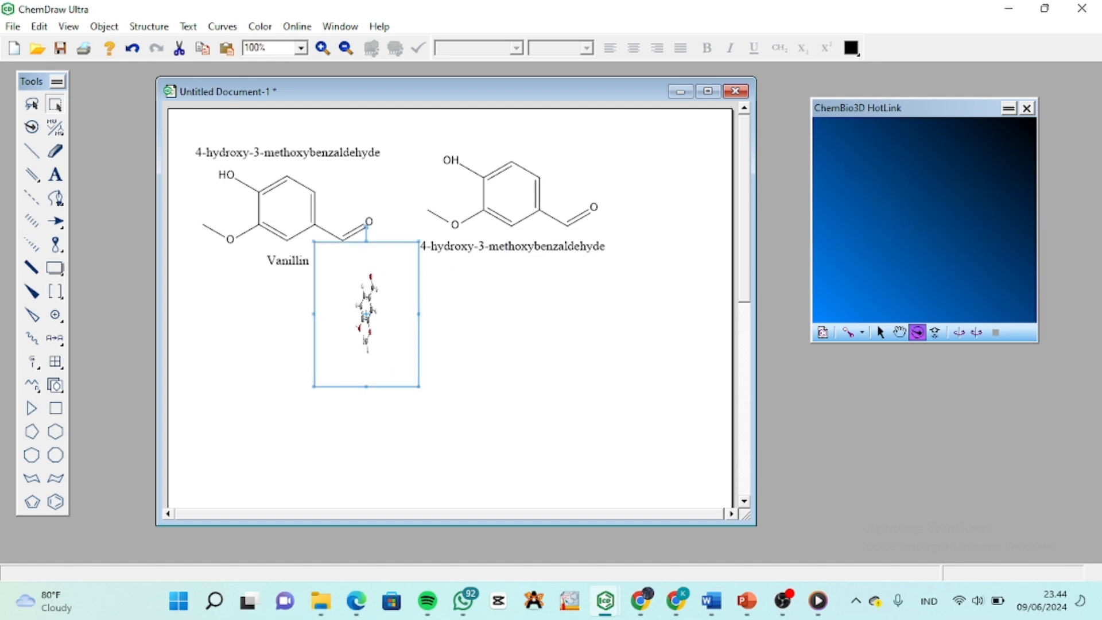
drag(419, 386, 473, 461)
drag(396, 333, 359, 329)
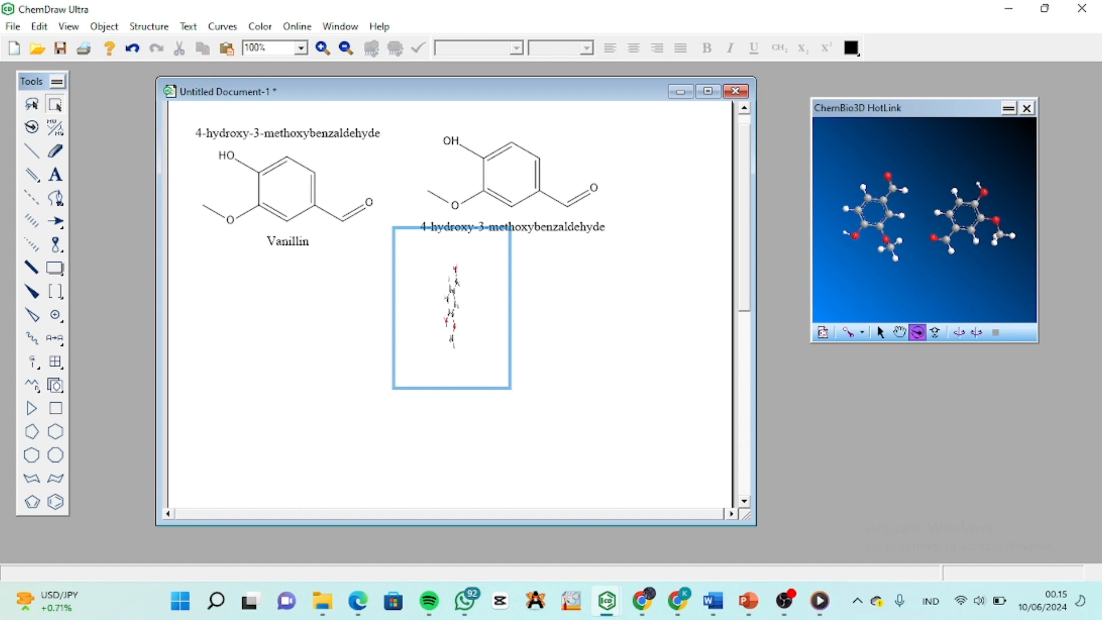
Step: Open the embedded vanillin 3D model for editing in Chem3D Pro
click(451, 308)
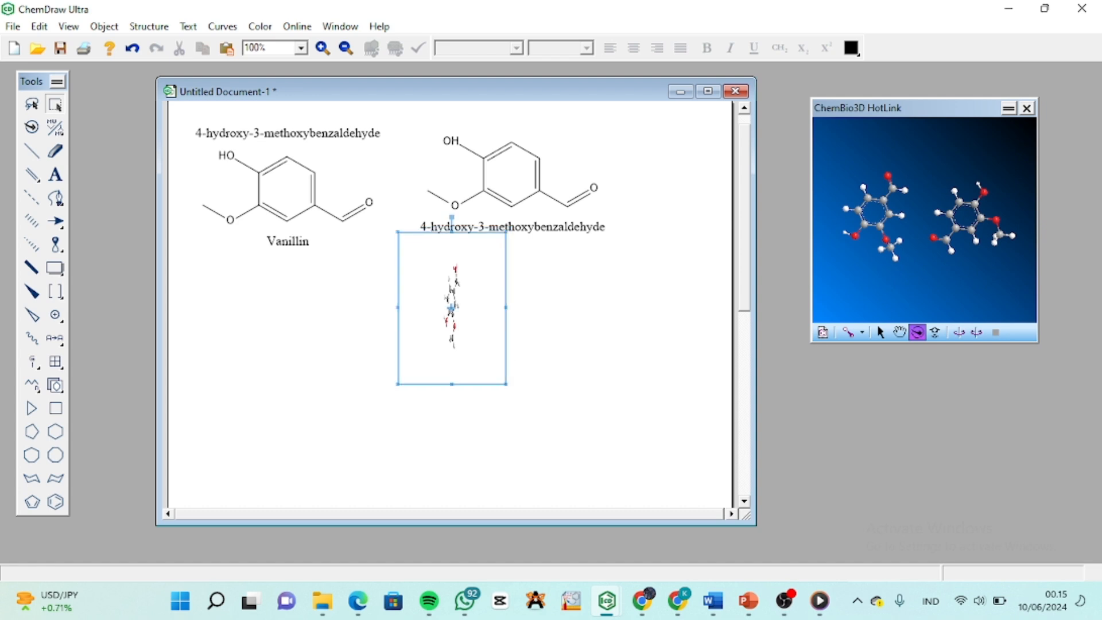
double_click(452, 308)
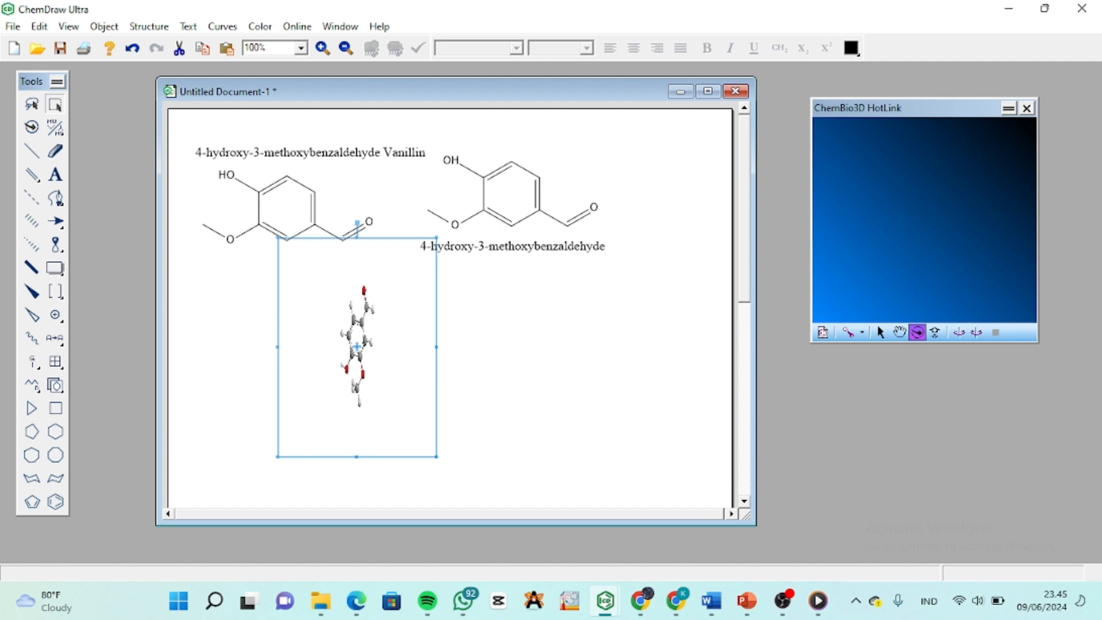
double_click(356, 346)
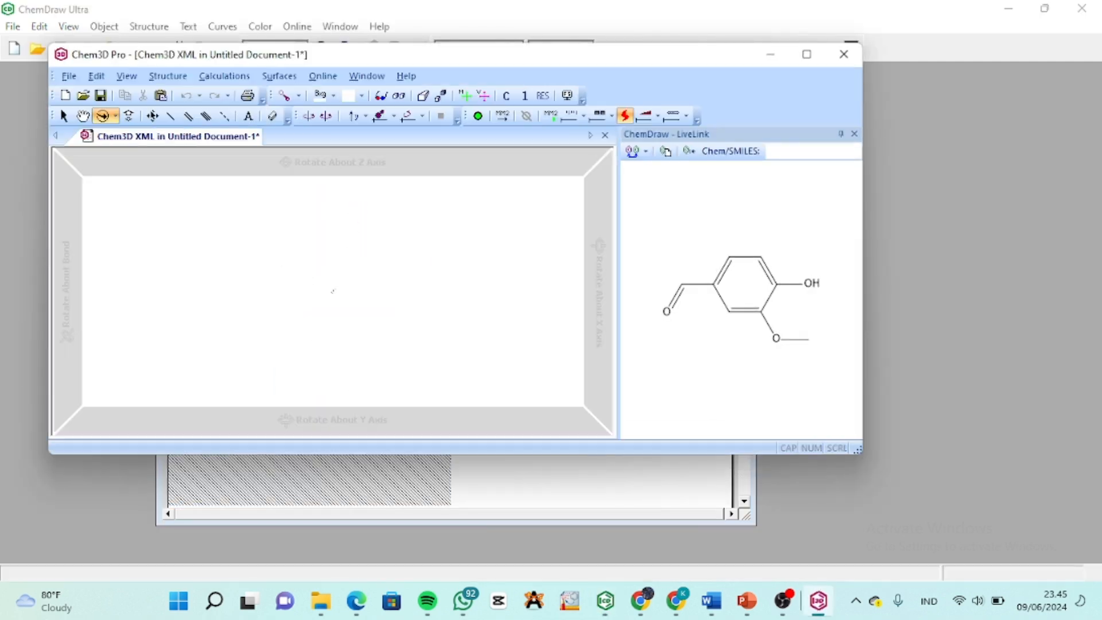
click(782, 601)
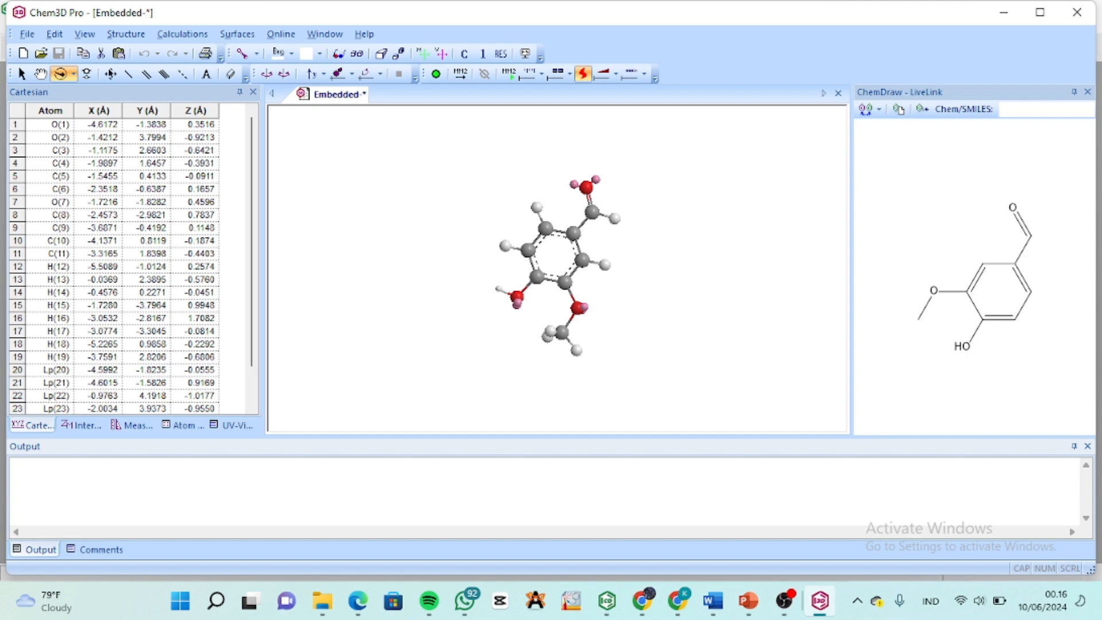
Step: Run an MM2 energy minimization on the vanillin model with a minimum RMS gradient of 0.010, displaying every iteration
click(183, 34)
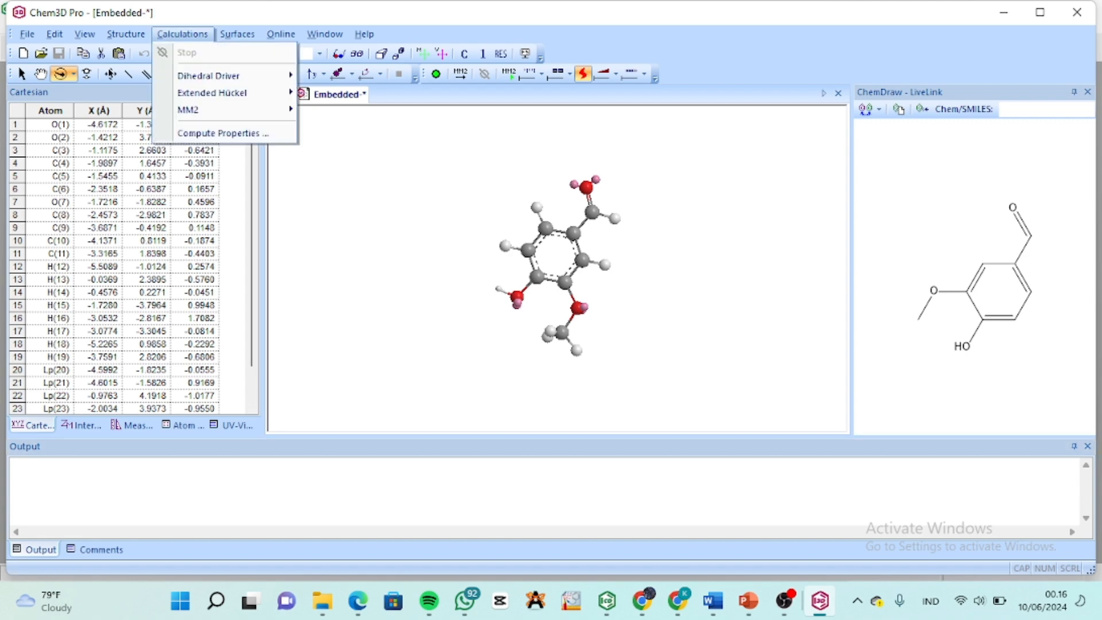
mouse_move(189, 110)
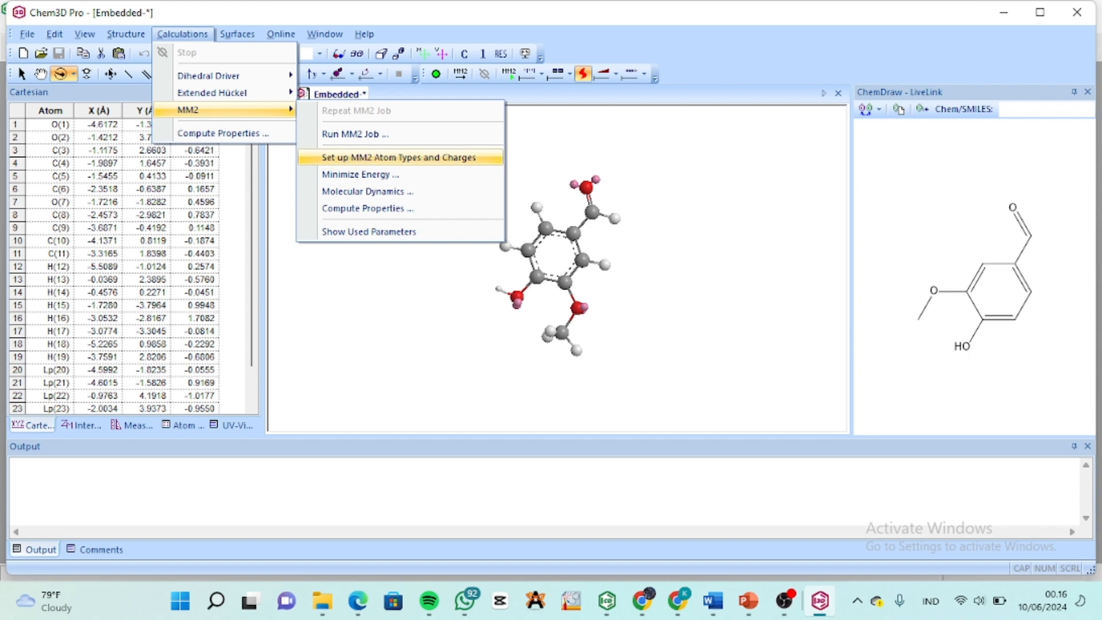
click(360, 175)
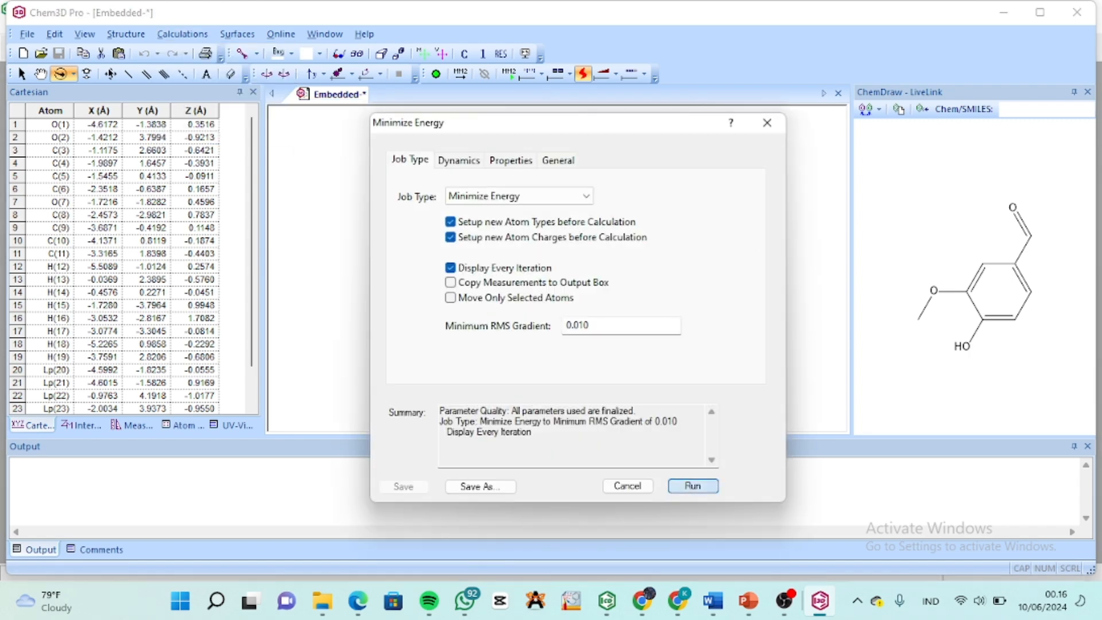
click(692, 486)
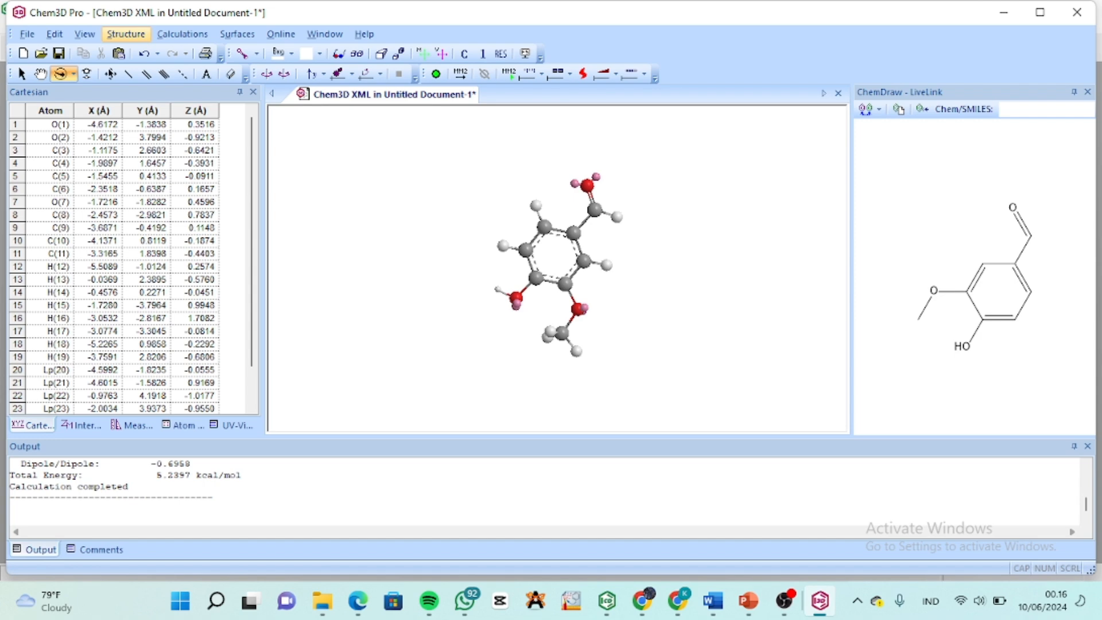
Step: Generate measurements of all bond lengths for the minimized vanillin model
click(126, 34)
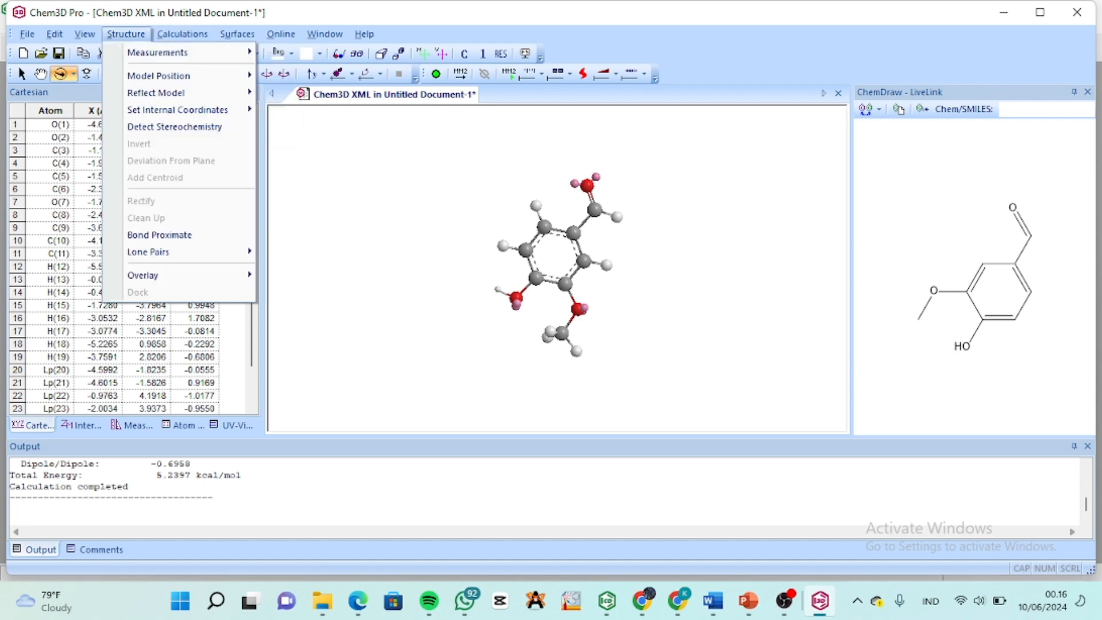
mouse_move(158, 52)
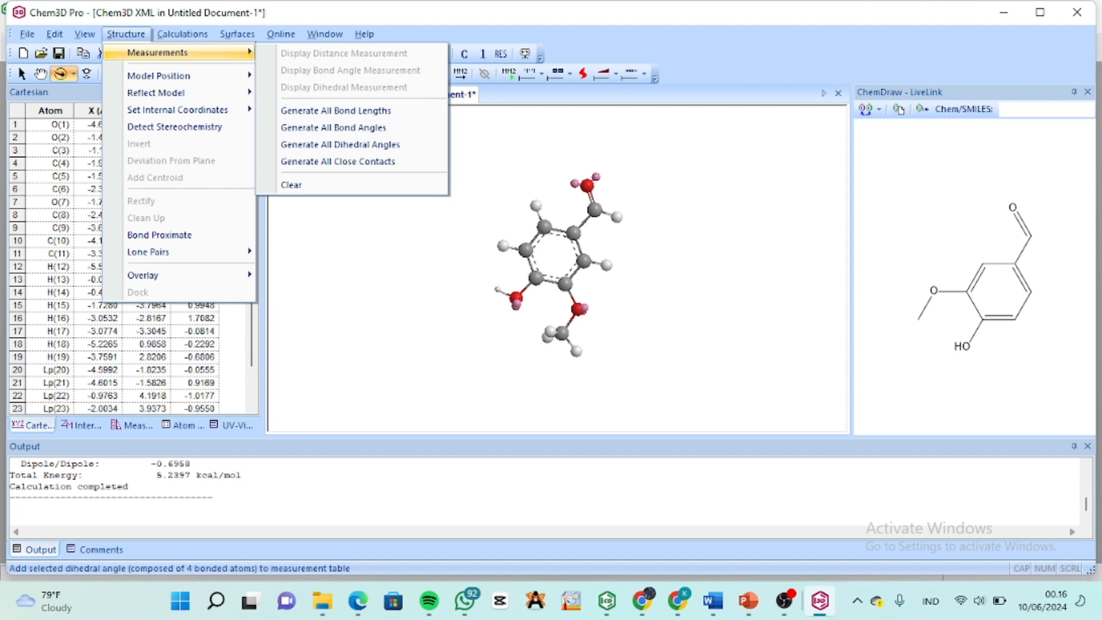
click(336, 110)
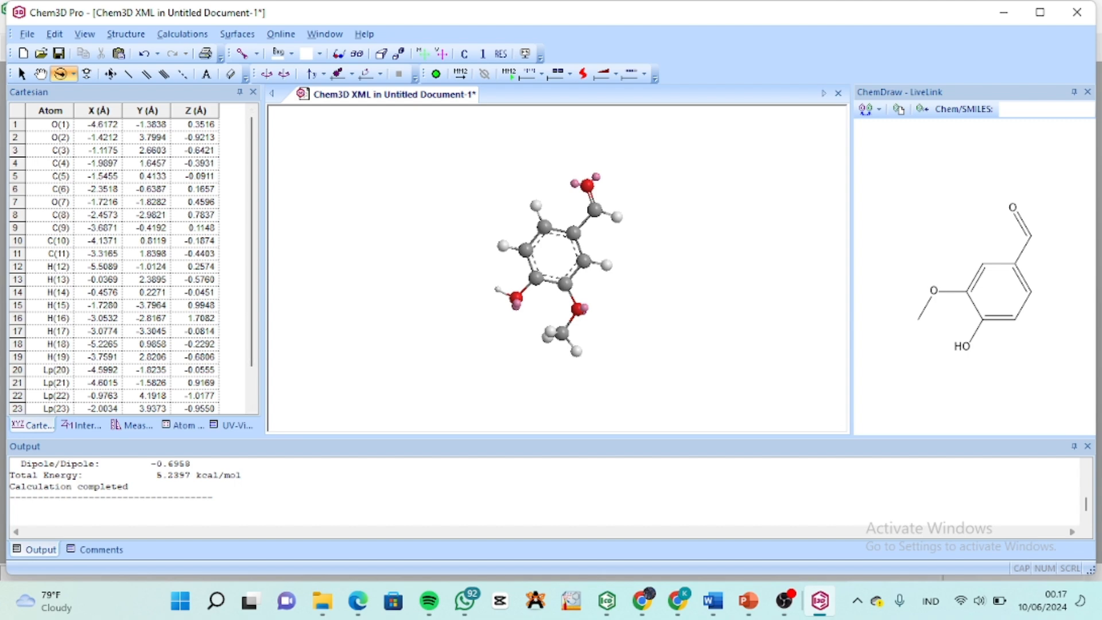
Step: Examine the model's internal coordinates, its actual and optimal bond length measurements, and its MM2 atom types and charges
click(80, 425)
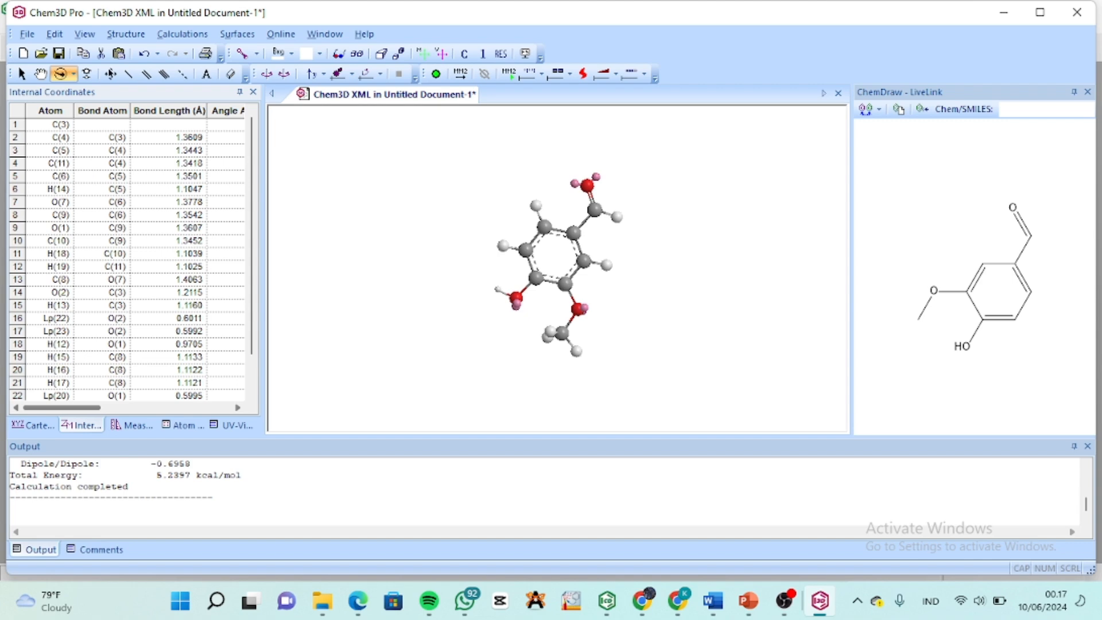
mouse_move(62, 407)
mouse_down()
mouse_move(167, 407)
mouse_move(61, 407)
mouse_up()
click(133, 425)
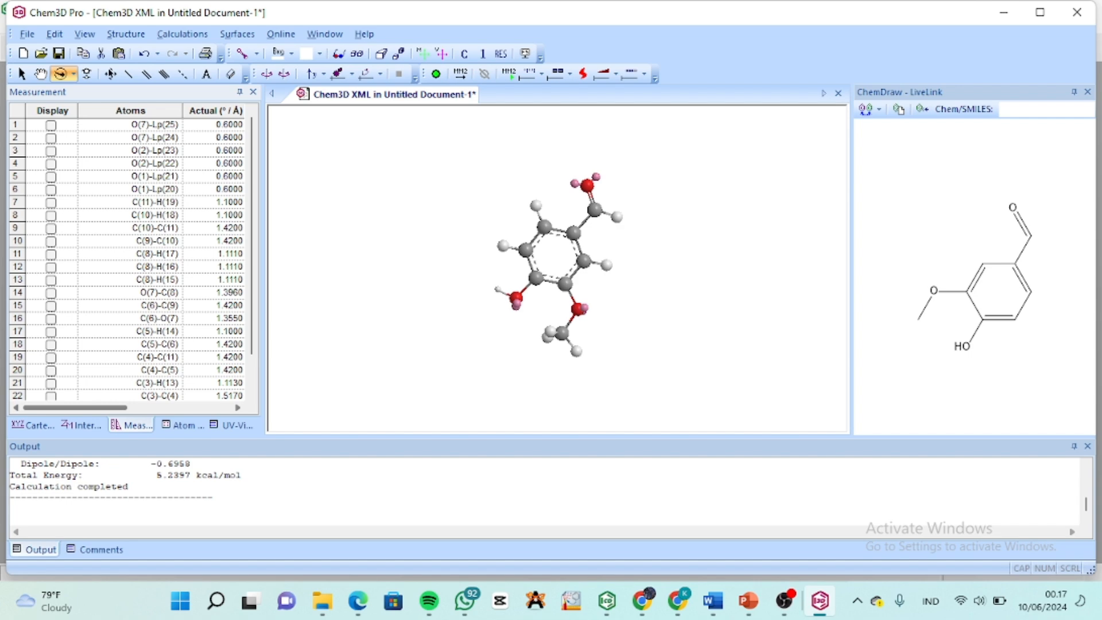
drag(75, 407, 127, 408)
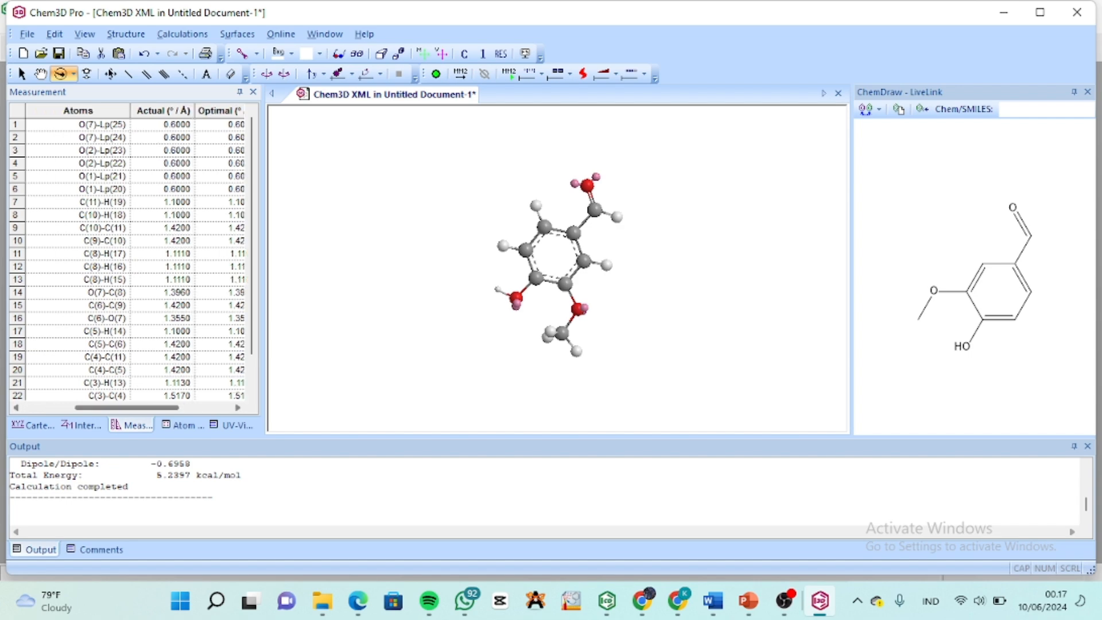
click(183, 425)
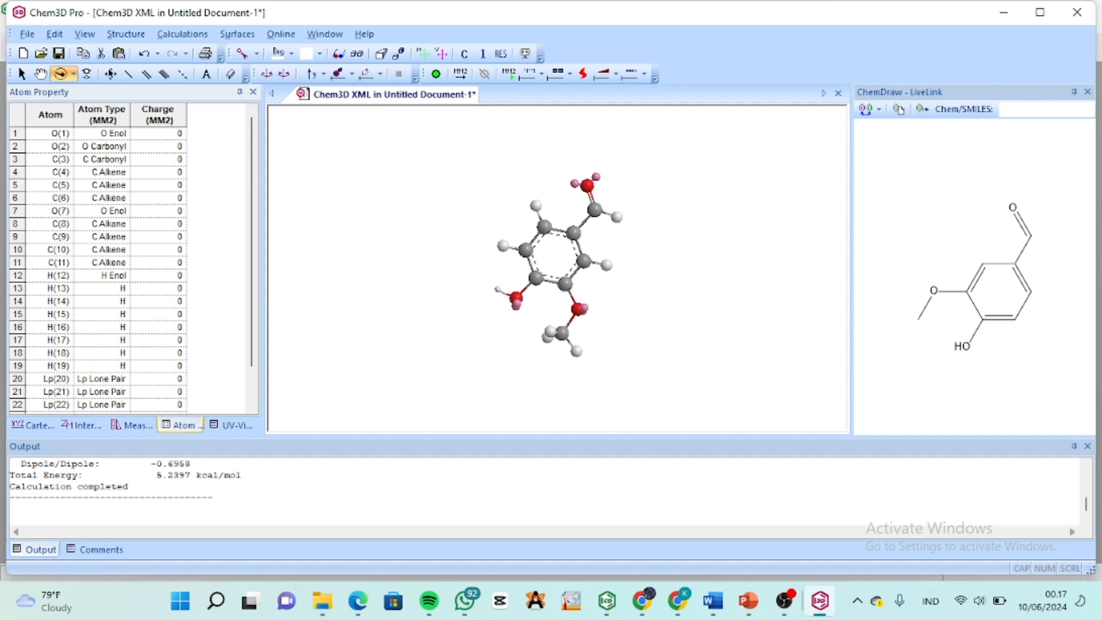
click(230, 426)
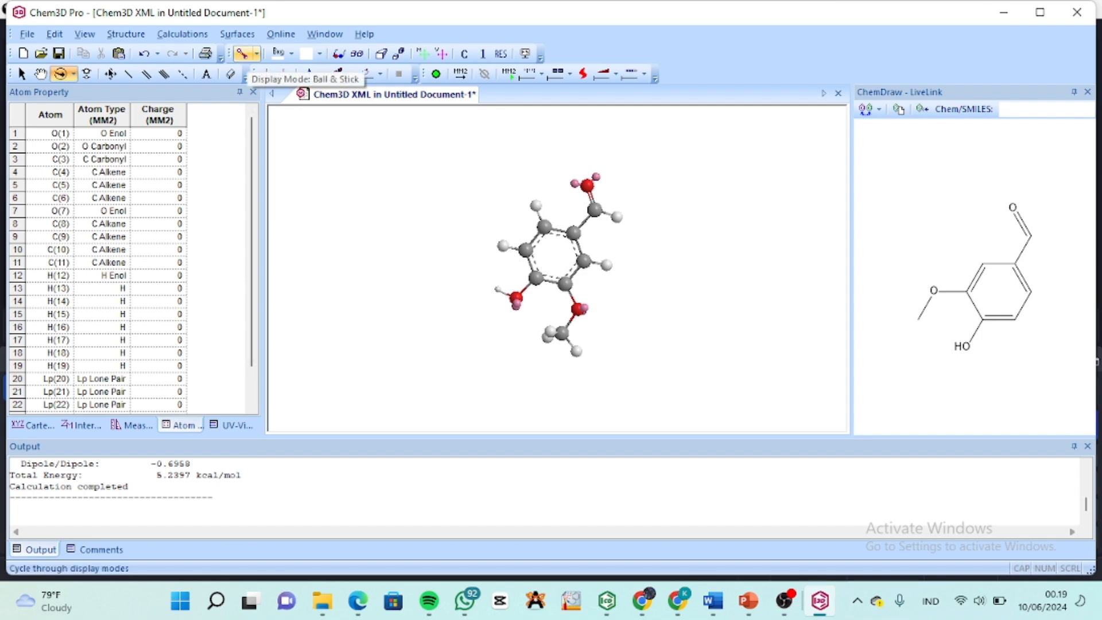
Step: Display the vanillin model as Wire Frame and as Sticks, and return it to Ball & Stick
click(256, 54)
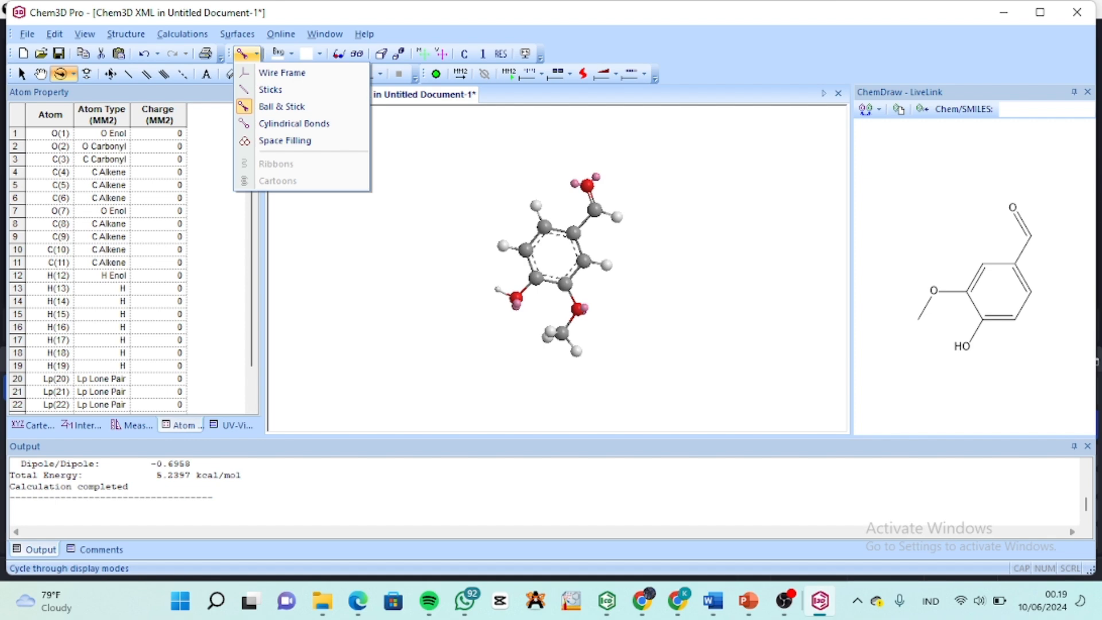
click(281, 72)
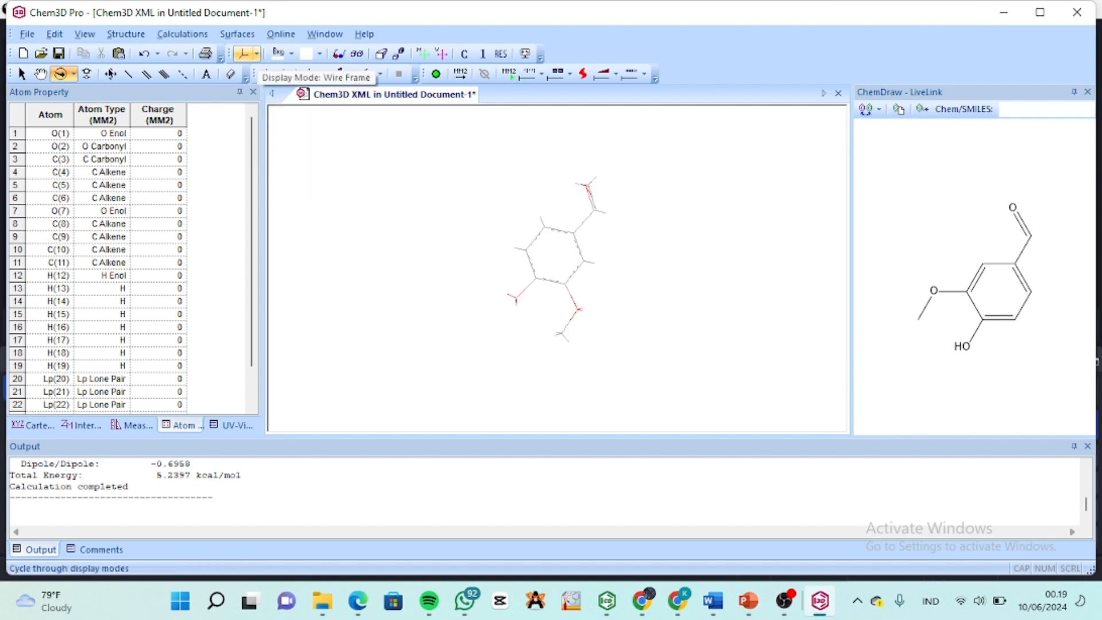
click(243, 54)
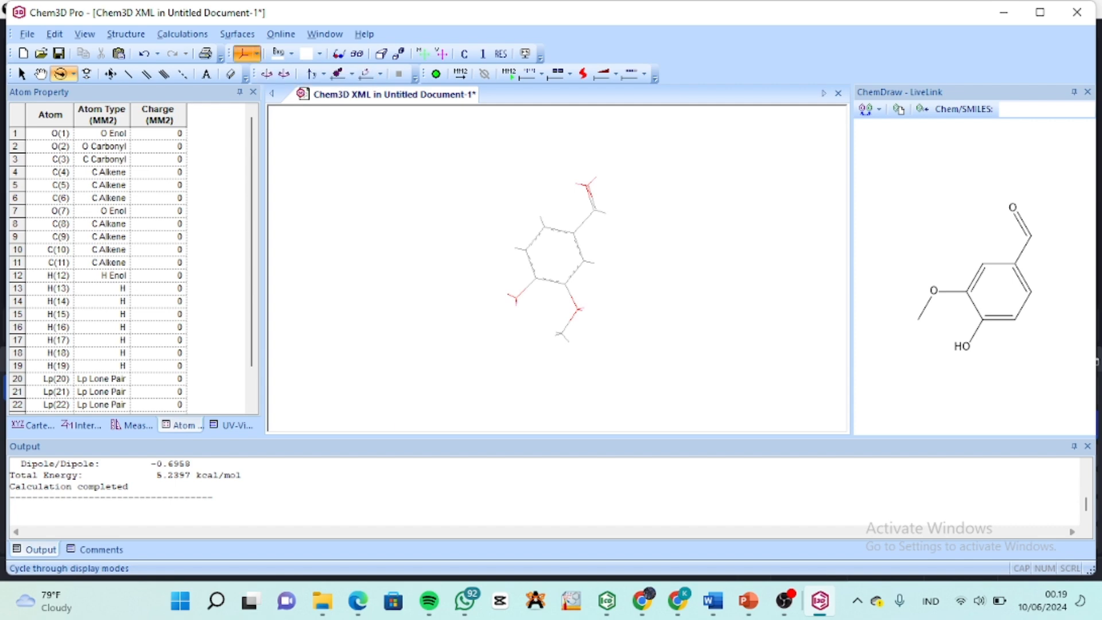
click(257, 53)
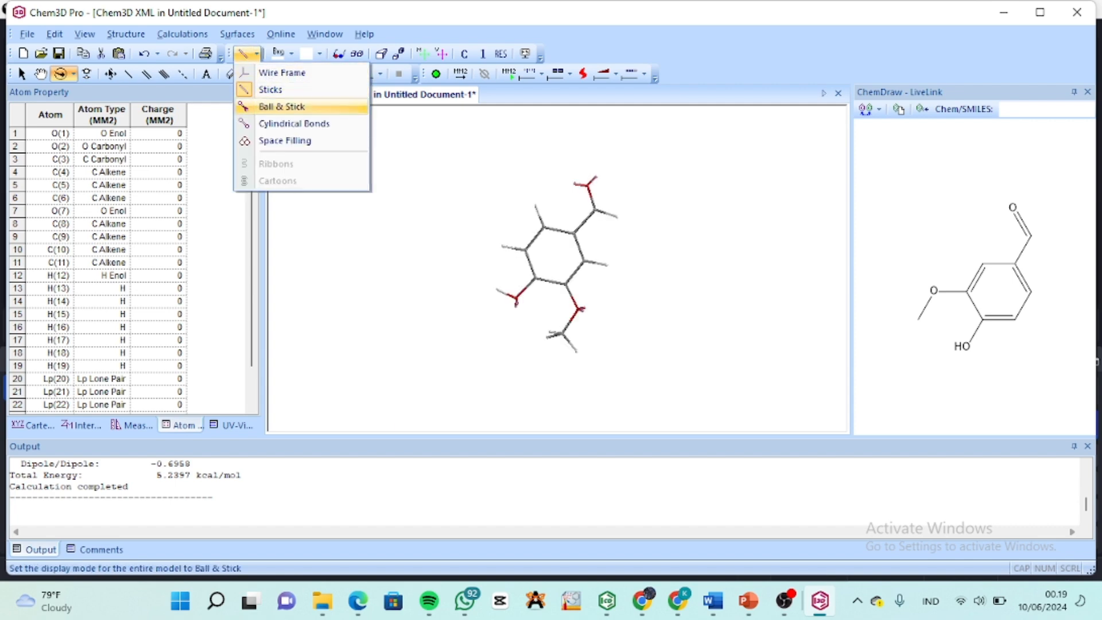
click(281, 106)
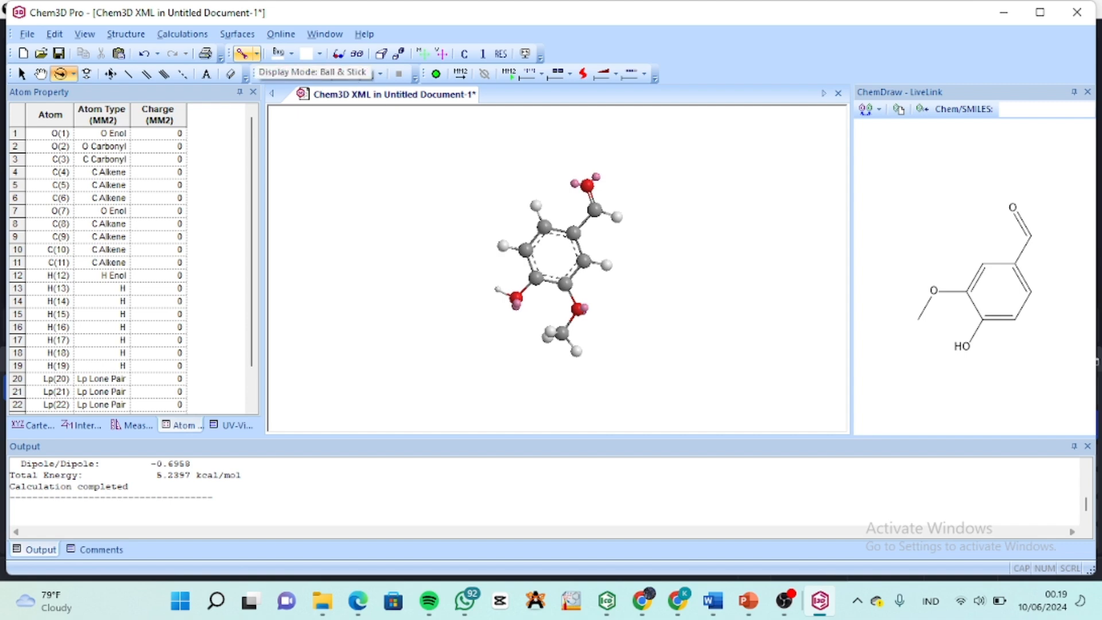
Step: Display the vanillin model with Cylindrical Bonds and as Space Filling, and return it to Ball & Stick
click(257, 53)
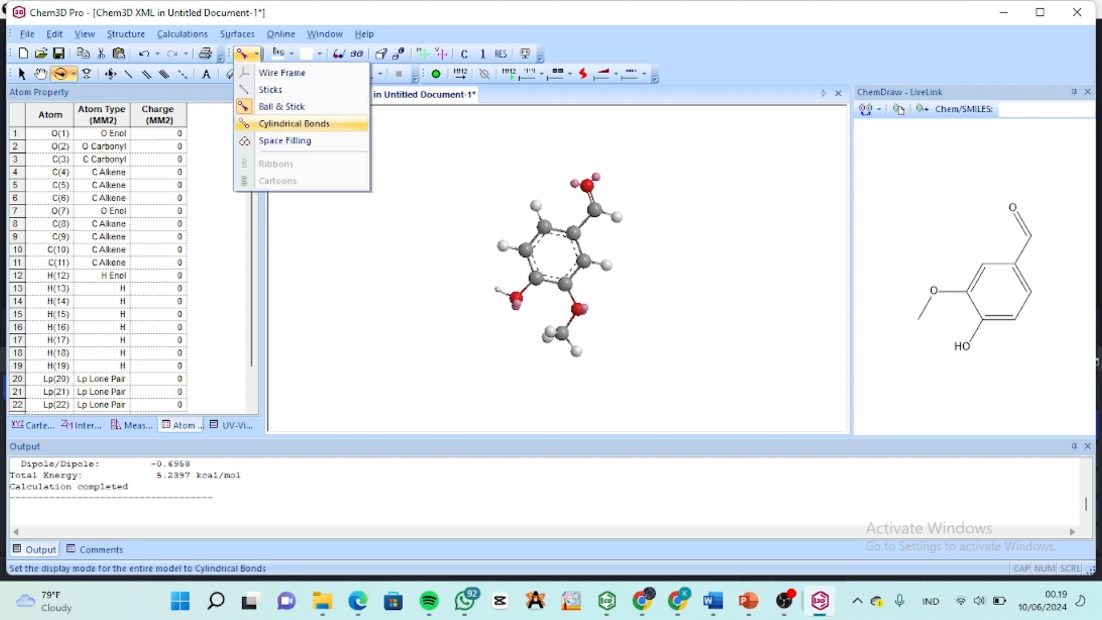
click(293, 124)
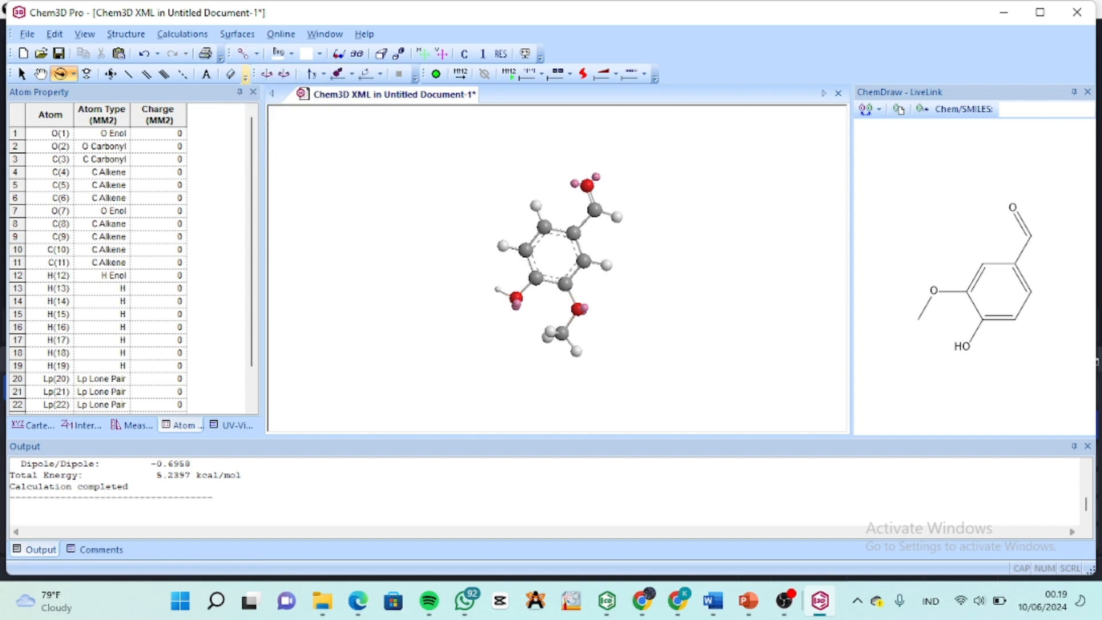
click(243, 53)
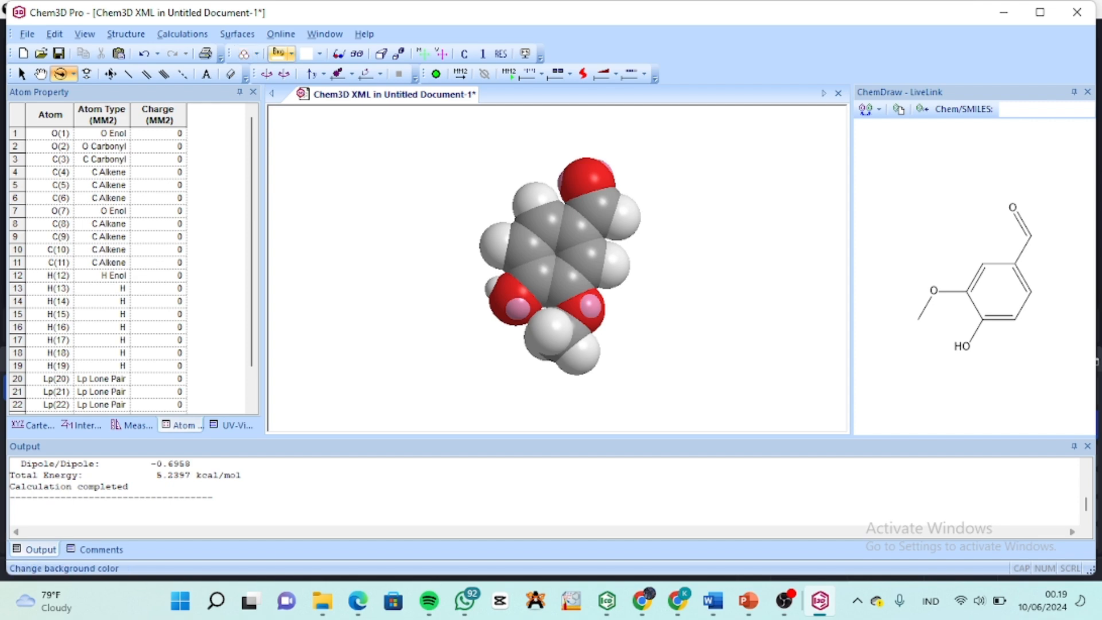
click(257, 53)
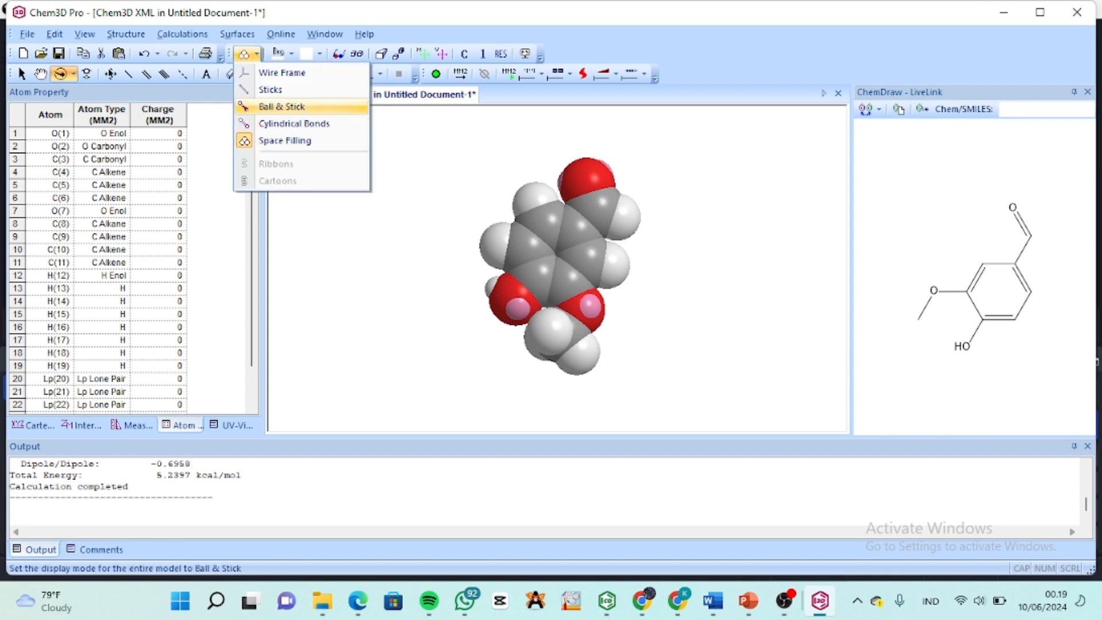
click(281, 106)
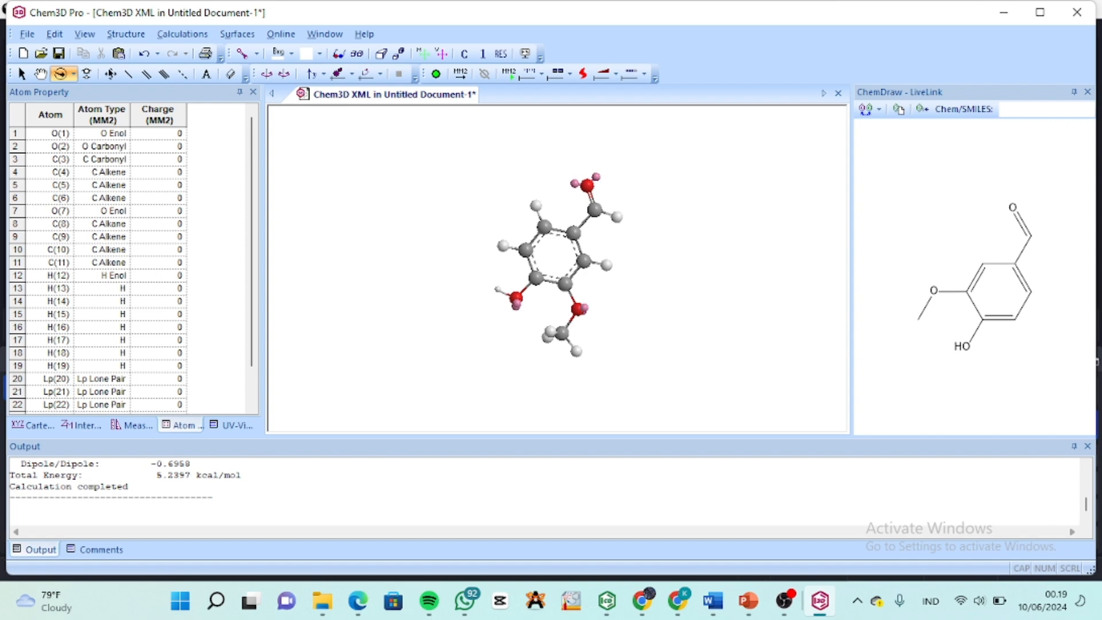
Step: Try magenta and red backgrounds behind the vanillin model and settle on bright green
scroll(558, 264, up, 2)
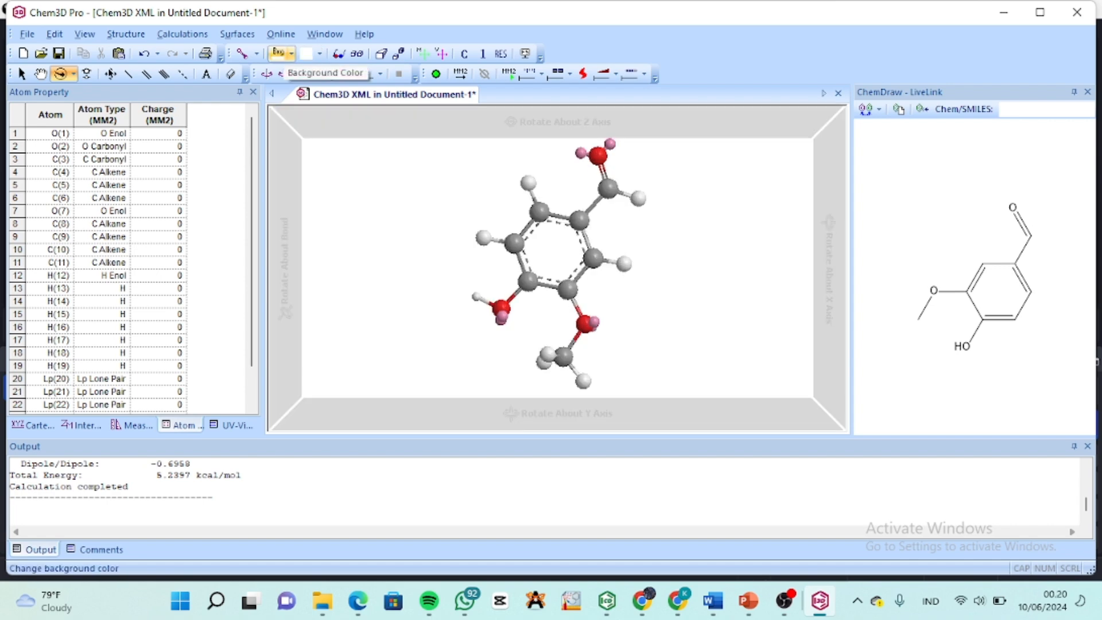
click(281, 54)
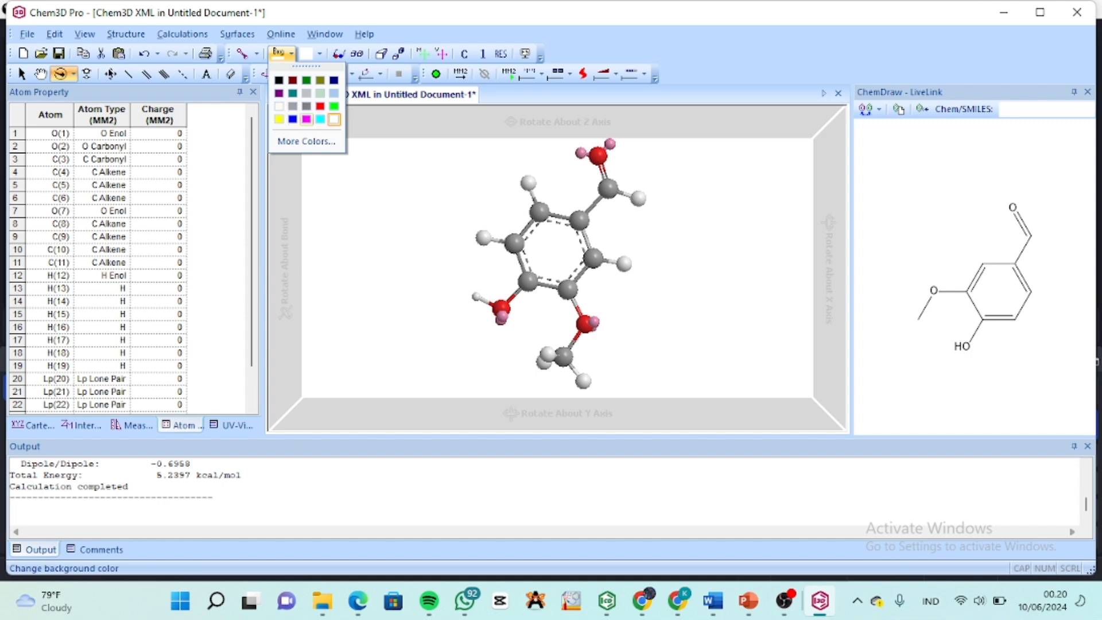
click(307, 119)
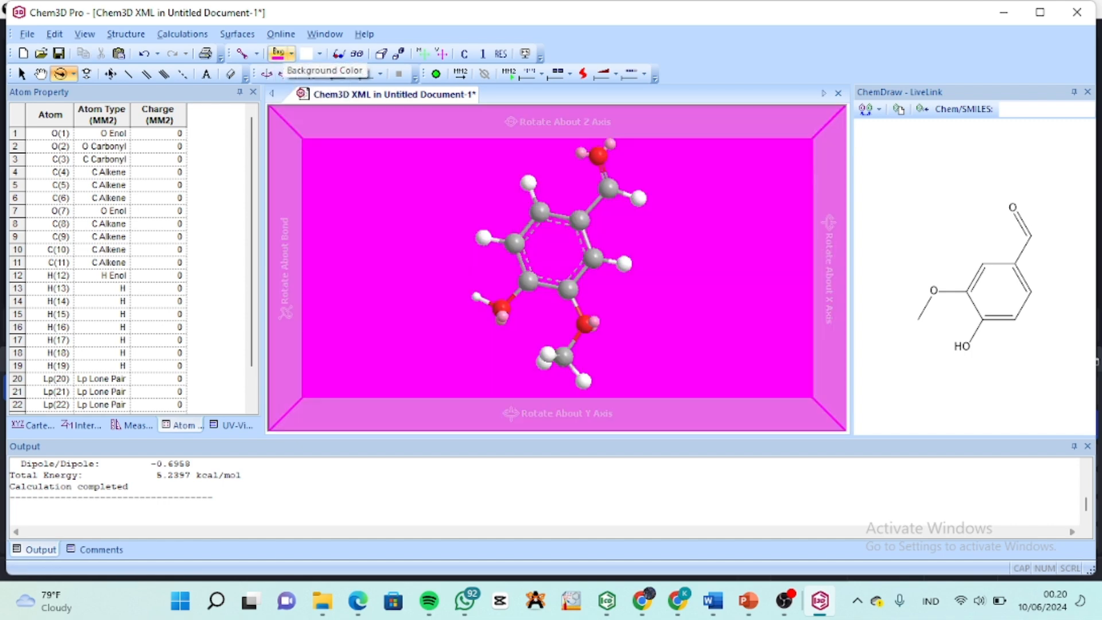
click(282, 53)
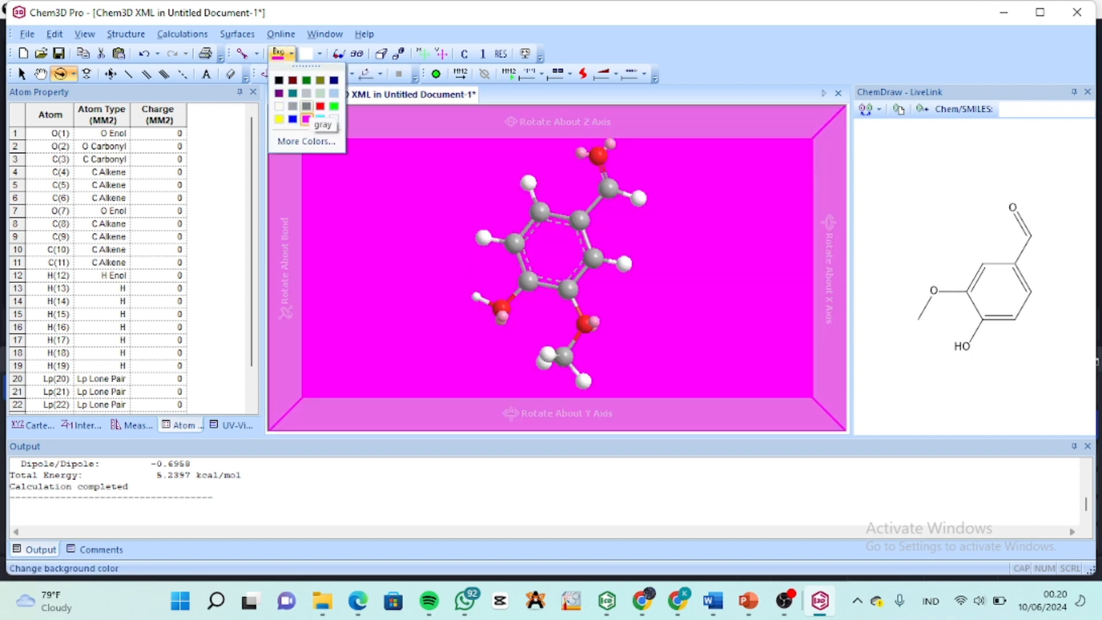
click(320, 105)
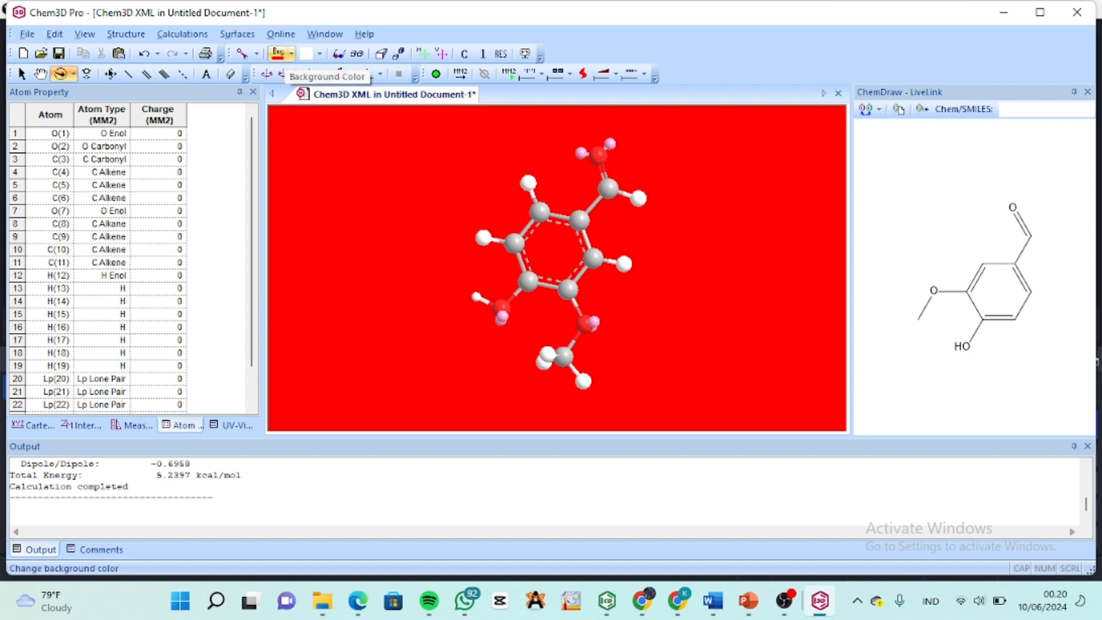
click(280, 53)
click(334, 105)
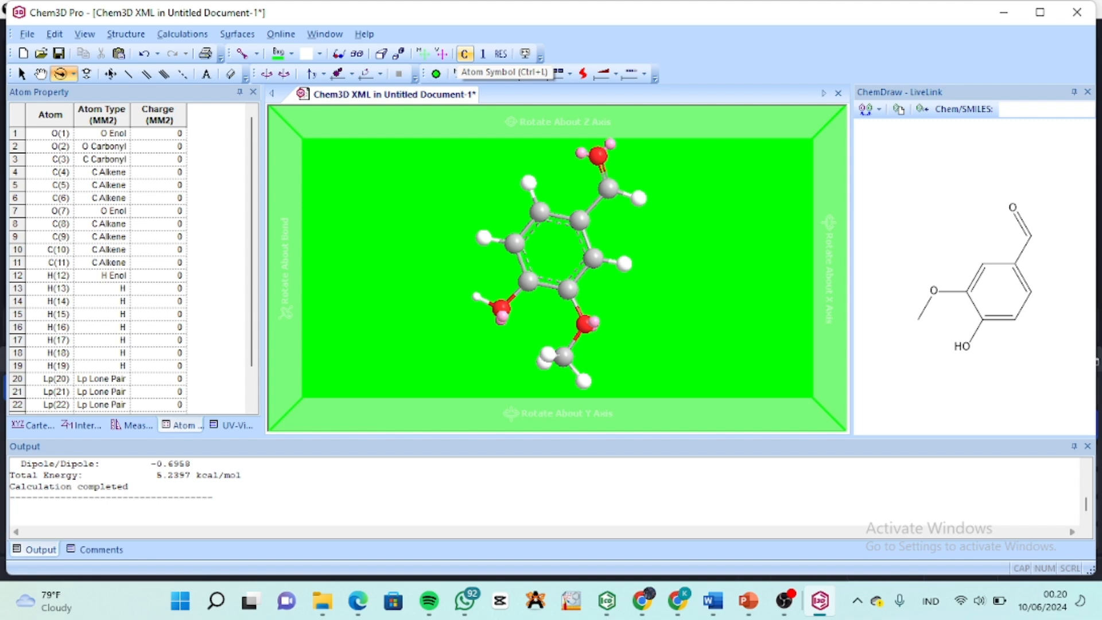
Step: Show the atom symbols on the model and hide them again, and do the same with the atom serial numbers
click(464, 53)
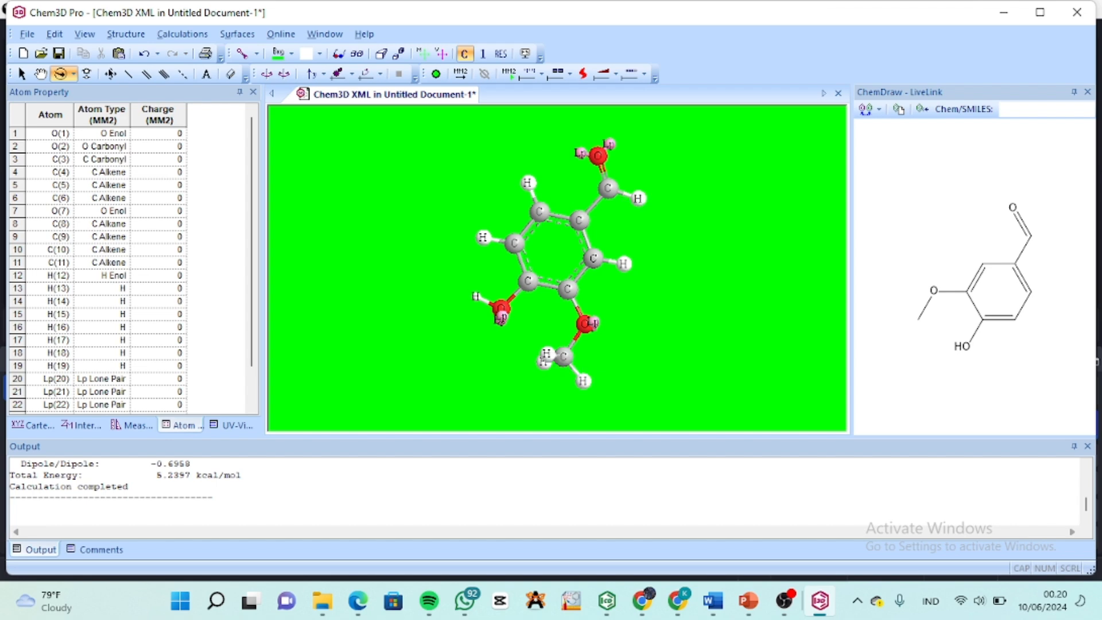
click(465, 53)
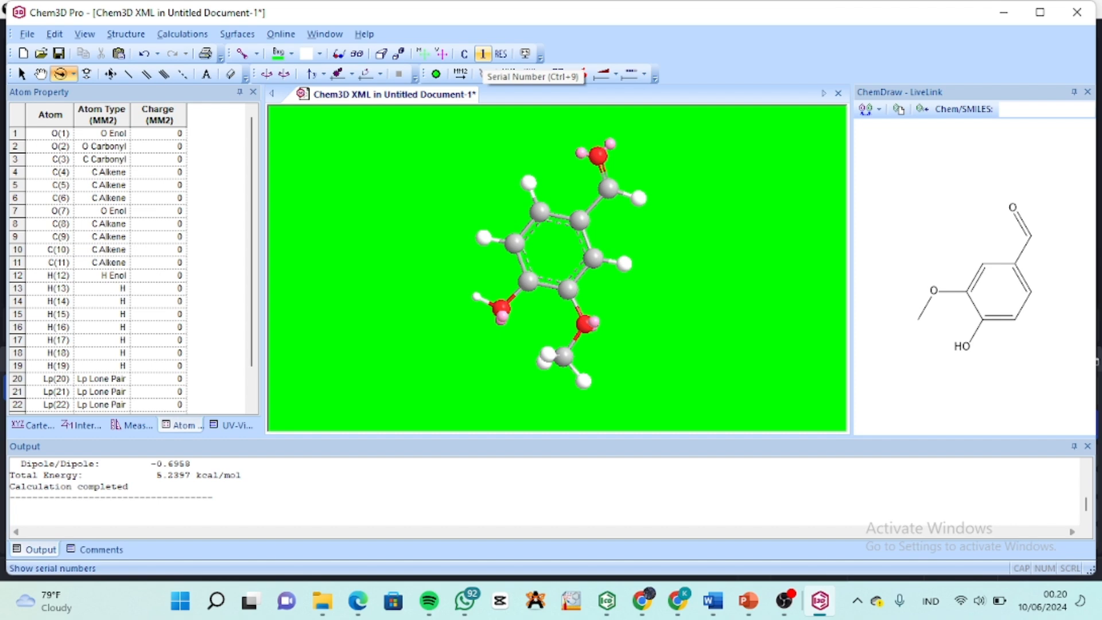
click(483, 54)
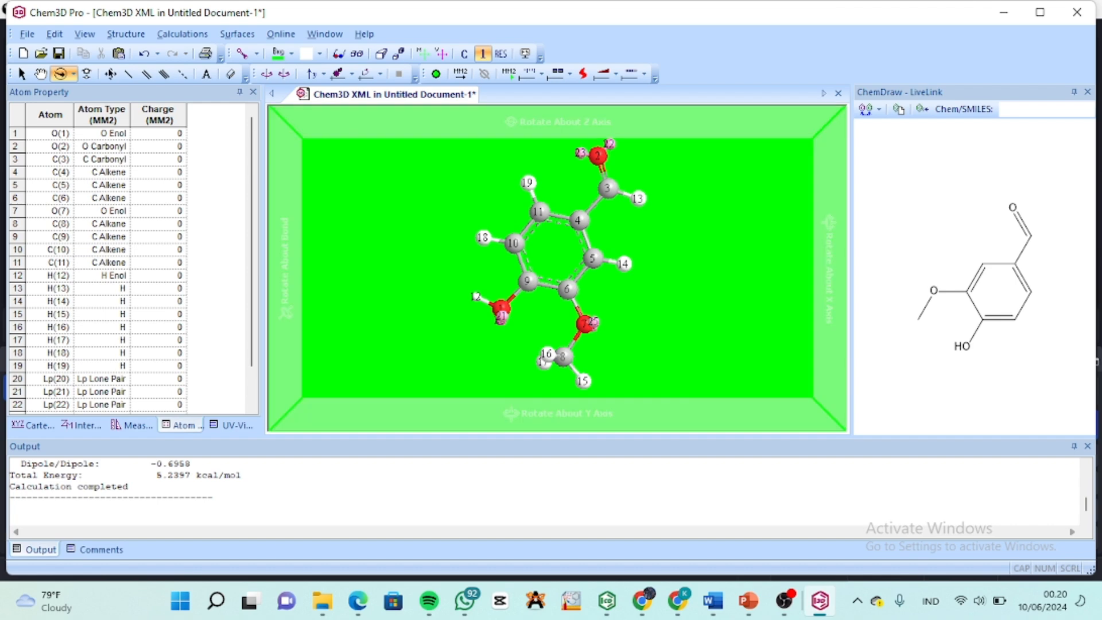
click(483, 53)
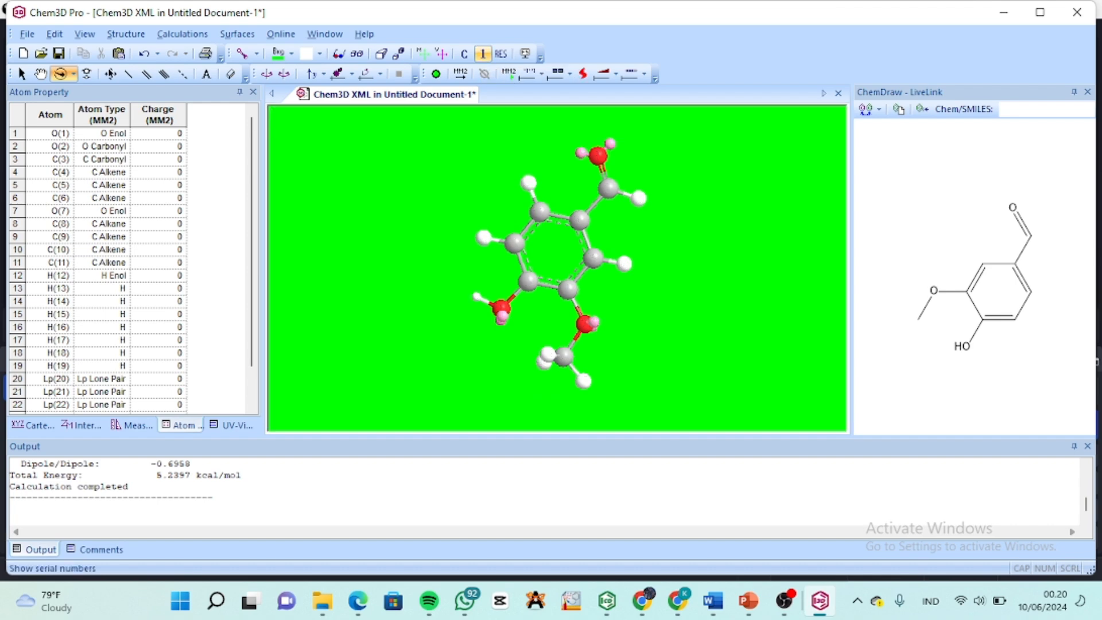